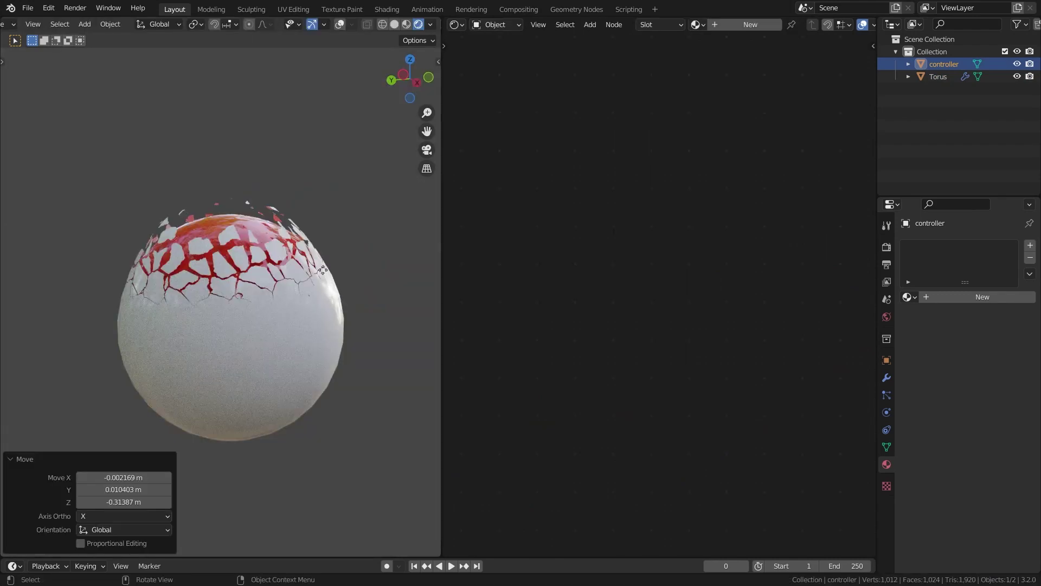
Step: Preview the finished shattering effect by moving its controller object through the model, with the viewport overlays hidden
key("g")
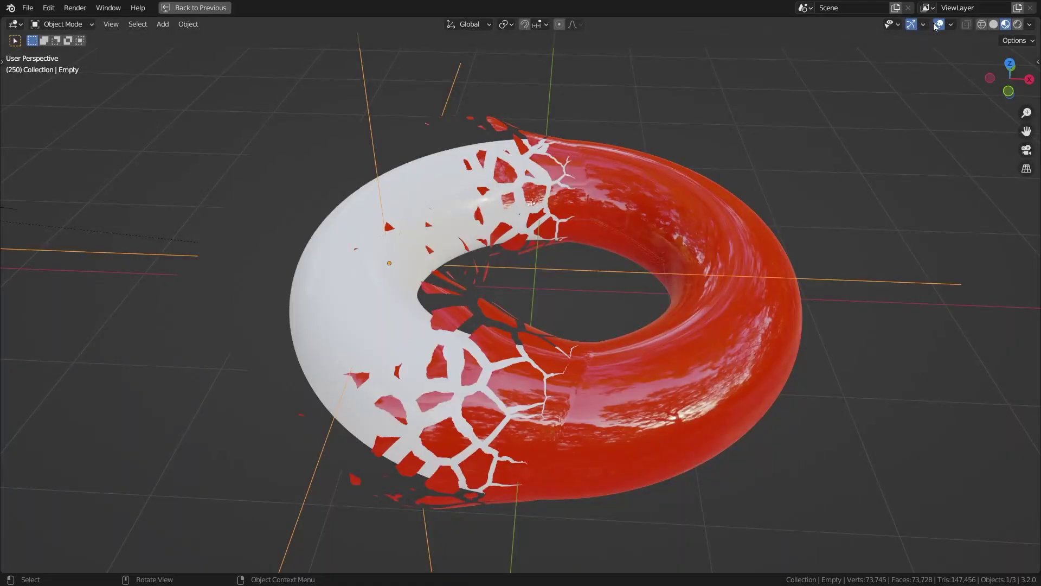
left_click(937, 25)
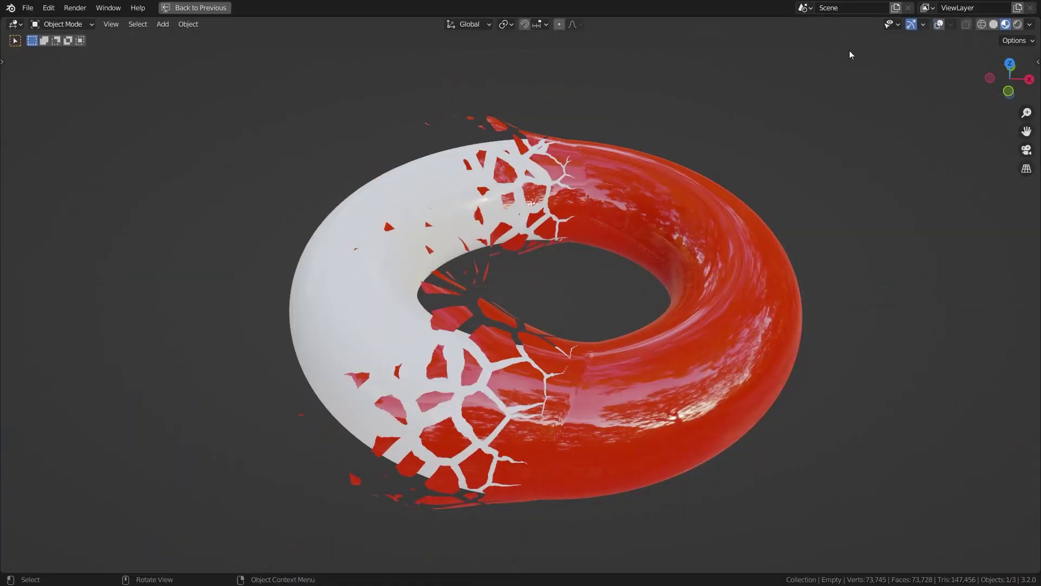
key("g")
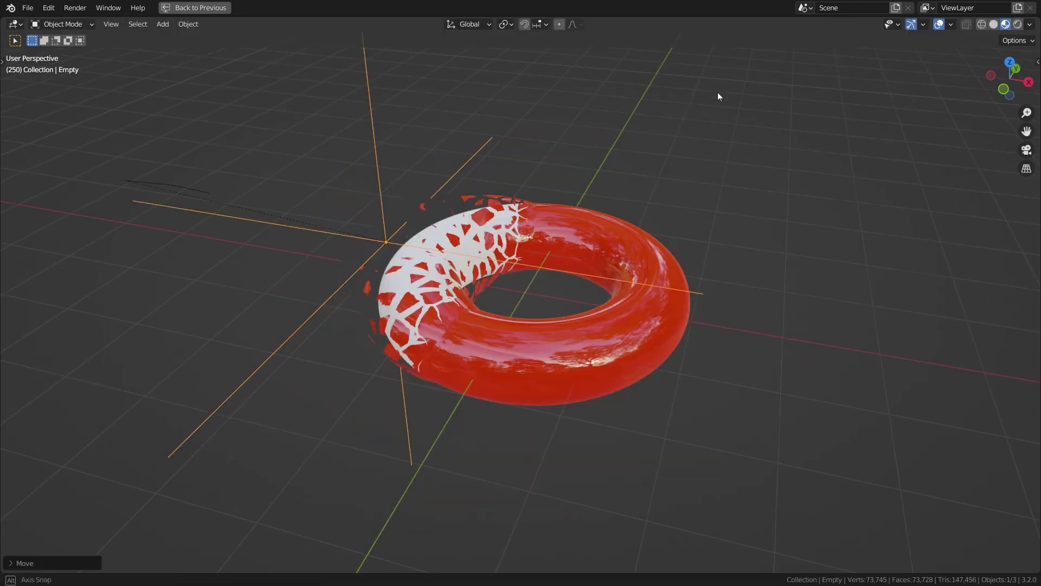
middle_click_drag(717, 93, 725, 68)
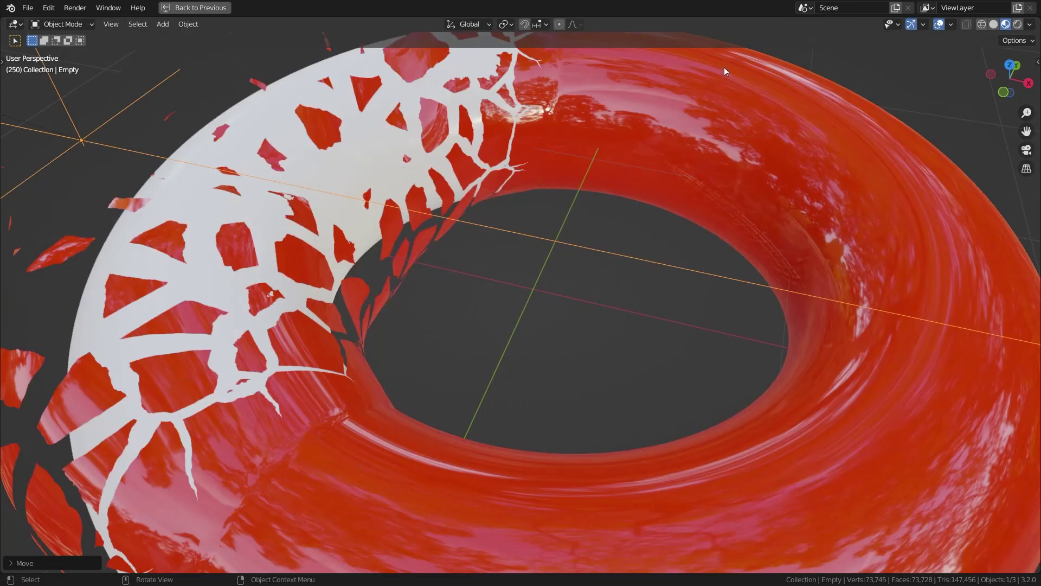
scroll(713, 76, "down", 8)
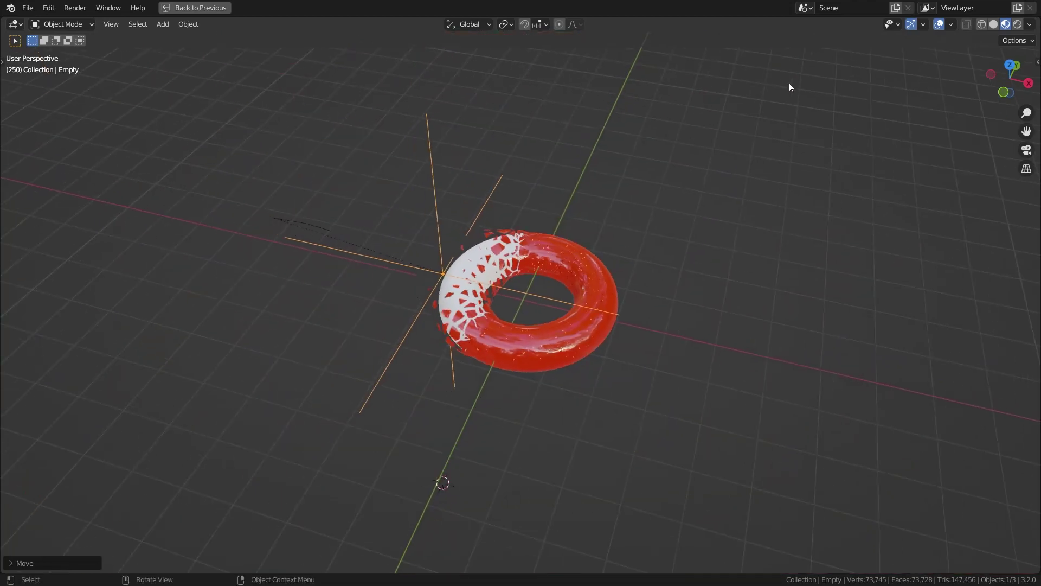
Step: Compare the demo torus in solid shading and in material preview
left_click(993, 24)
scroll(382, 200, "up", 4)
scroll(405, 195, "up", 1)
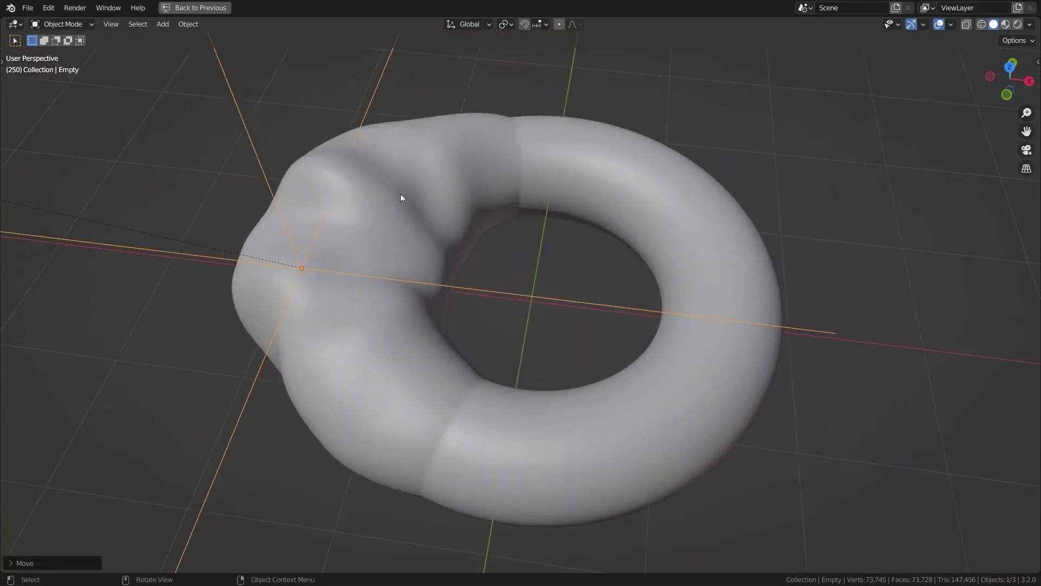
left_click(1005, 24)
mouse_move(597, 112)
middle_mouse_down()
mouse_move(447, 137)
mouse_move(433, 161)
mouse_move(402, 122)
mouse_move(455, 184)
mouse_move(420, 130)
mouse_move(425, 350)
mouse_move(507, 392)
mouse_move(529, 383)
mouse_move(522, 400)
mouse_move(396, 321)
middle_mouse_up()
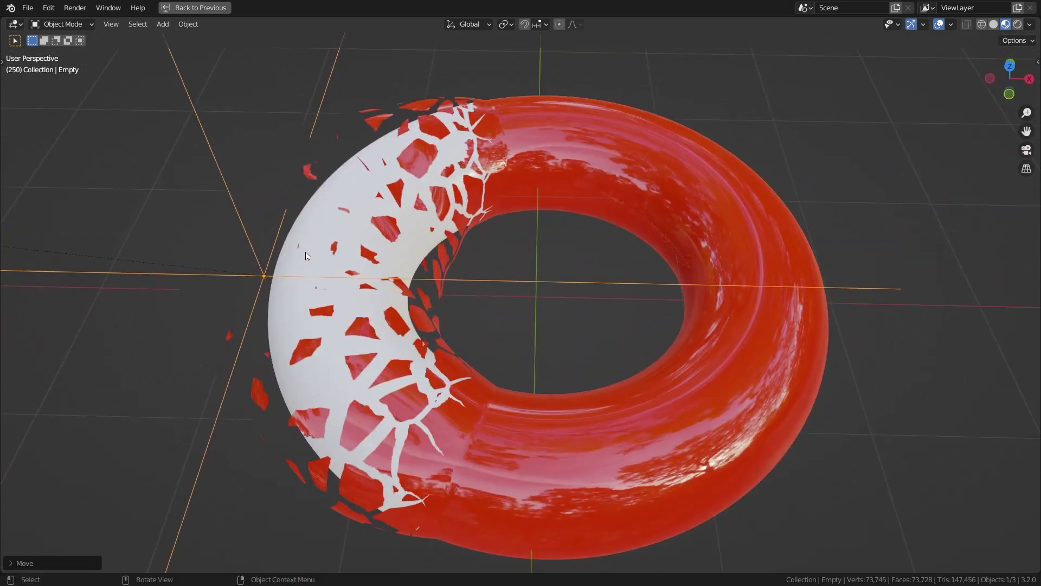
Step: Move the empty inside the torus to preview the effect, and view the displaced mesh in solid shading
key("g")
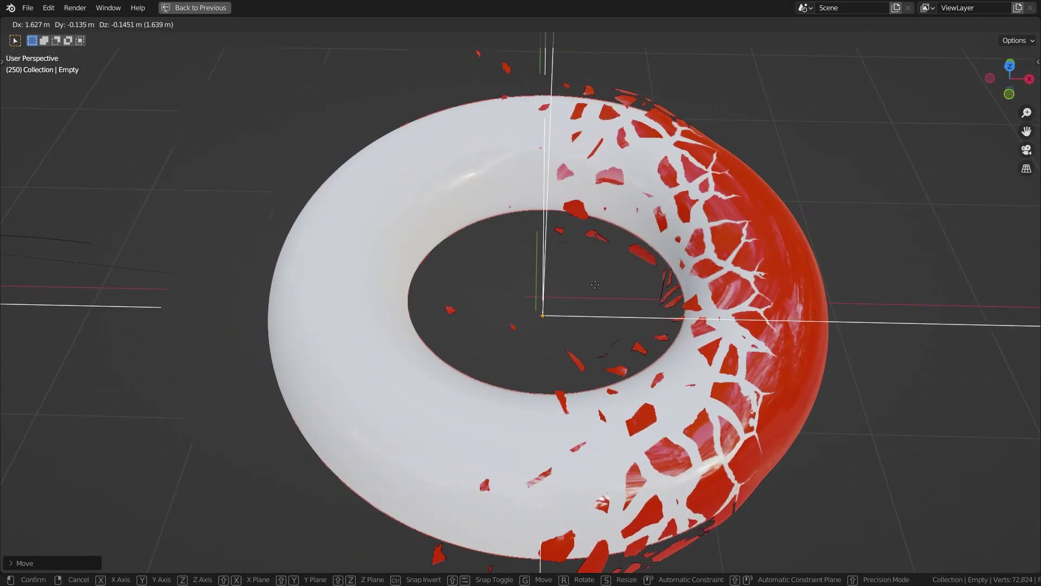
left_click(478, 274)
left_click(994, 24)
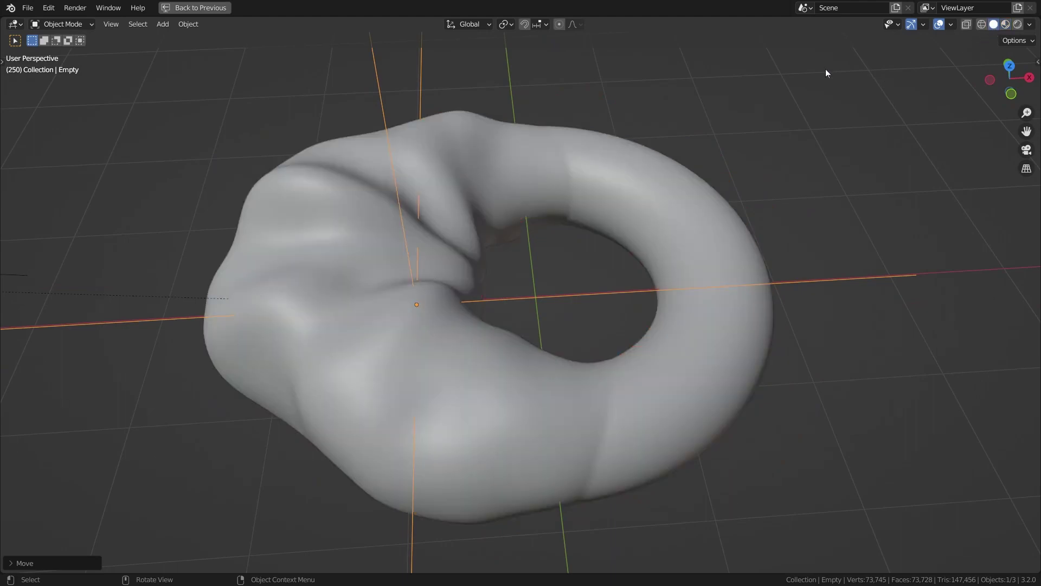
Step: Restore the full window layout, select the demo mesh, and examine its material node tree
key("ctrl+space")
left_click(310, 197)
middle_click_drag(322, 173, 308, 158)
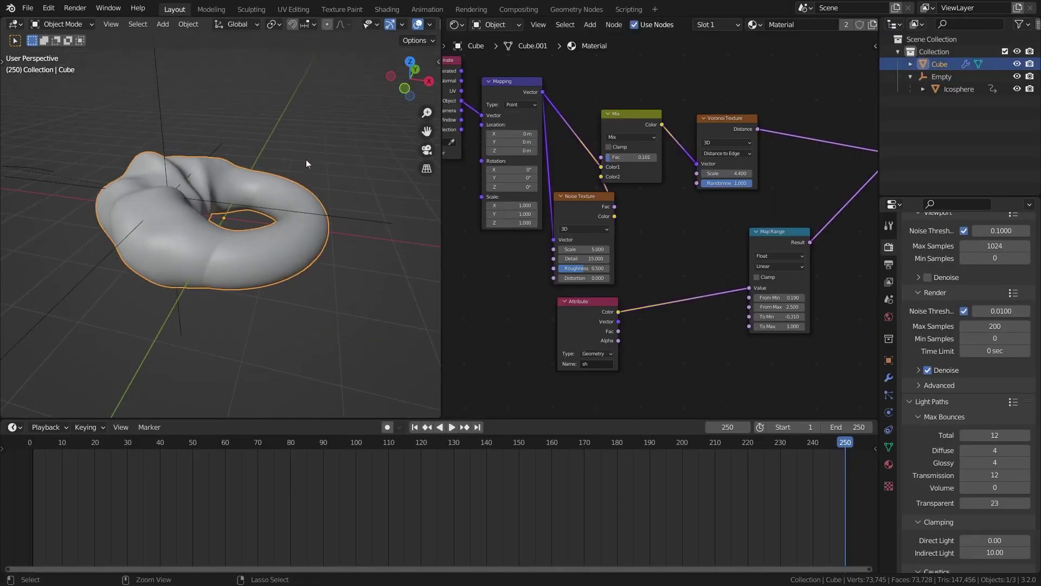
scroll(308, 158, "down", 3)
scroll(602, 163, "down", 6)
middle_click_drag(612, 157, 545, 173)
middle_click_drag(637, 112, 603, 159)
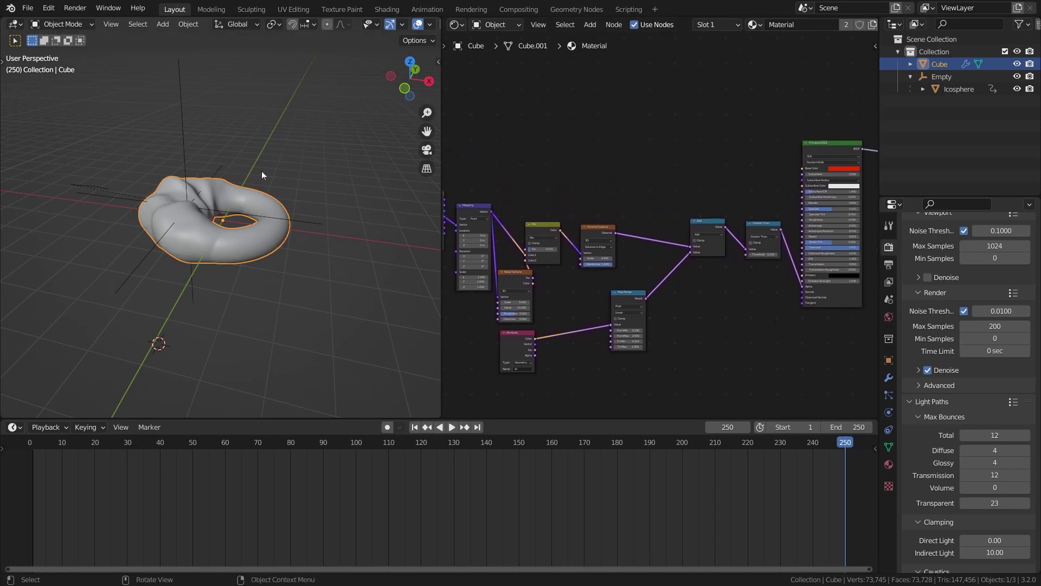
Step: Delete every object in the scene and return the timeline to frame 0
key("a")
key("x")
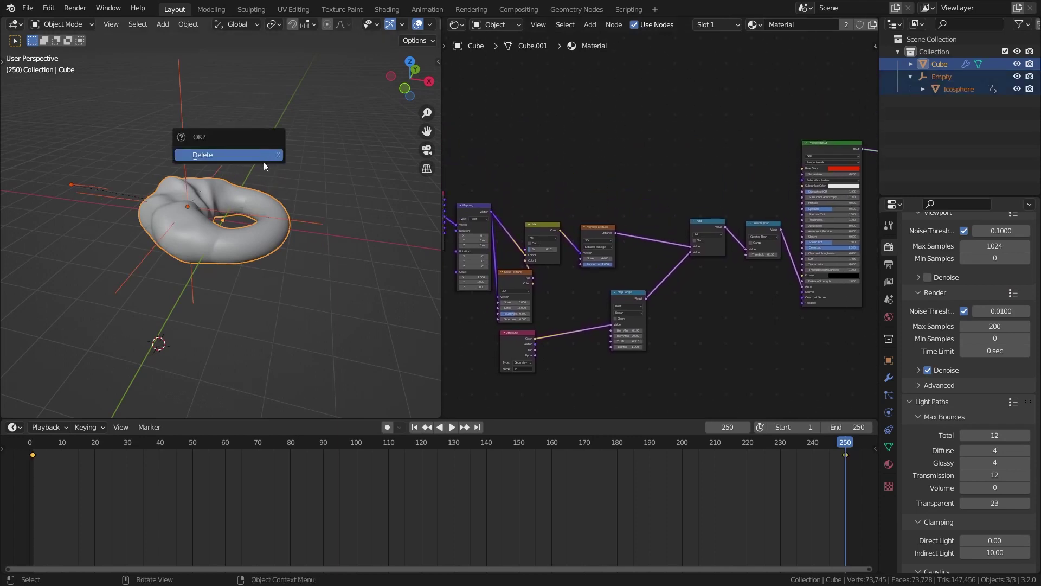
left_click(265, 160)
key("shift+Left")
Step: Add a torus, reset the 3D cursor to the world origin, and snap the torus to the cursor
key("shift+a")
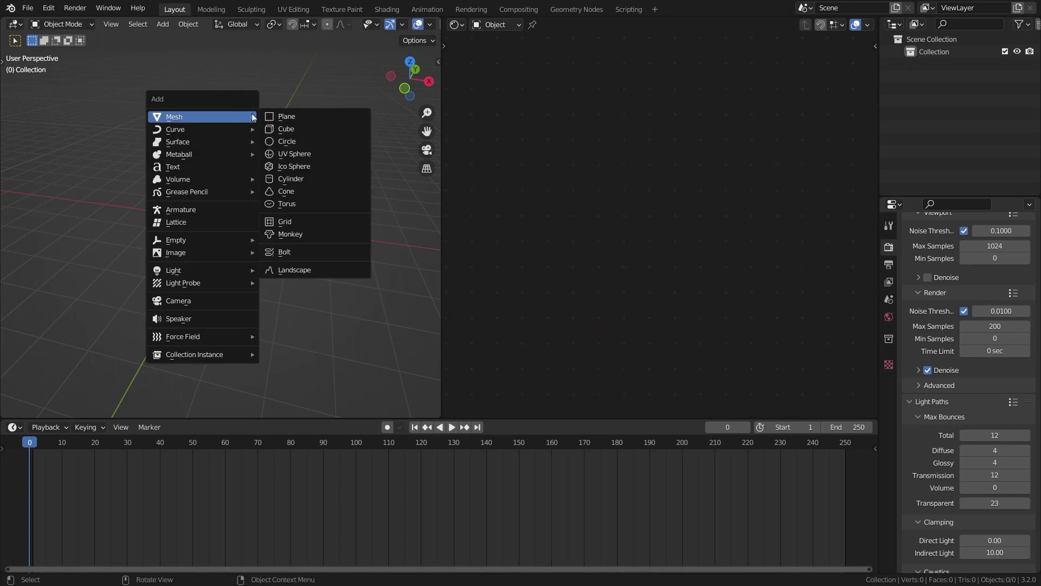
left_click(299, 204)
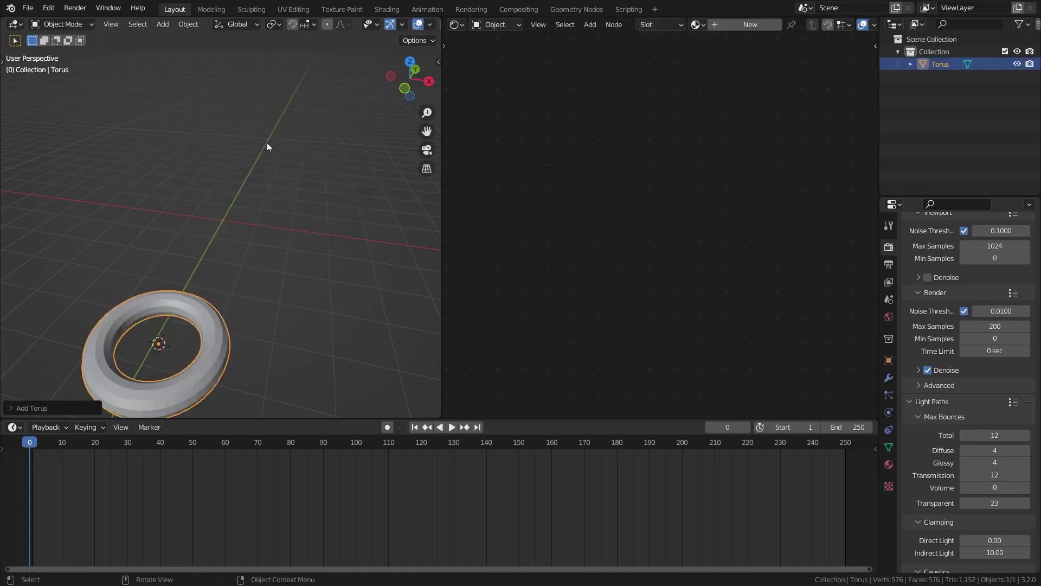
key("shift+s")
left_click(174, 253)
key("shift+s")
left_click(187, 146)
Step: Fatten all of the torus's vertices with Shrink/Fatten and subdivide its mesh
middle_click_drag(244, 134, 255, 165)
scroll(256, 165, "up", 5)
key("Tab")
right_click(241, 129)
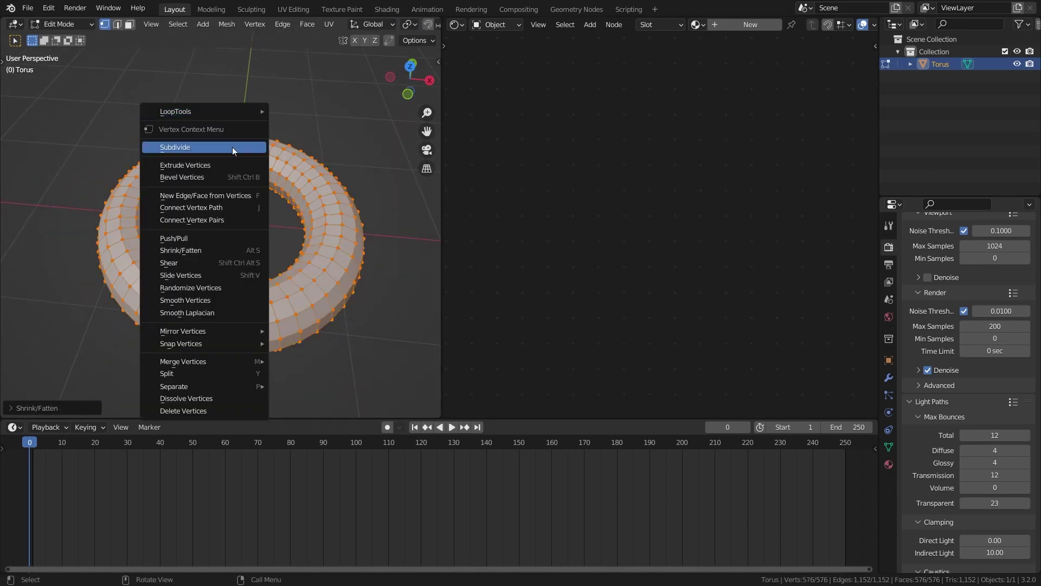
left_click(232, 148)
key("Tab")
scroll(246, 144, "down", 3)
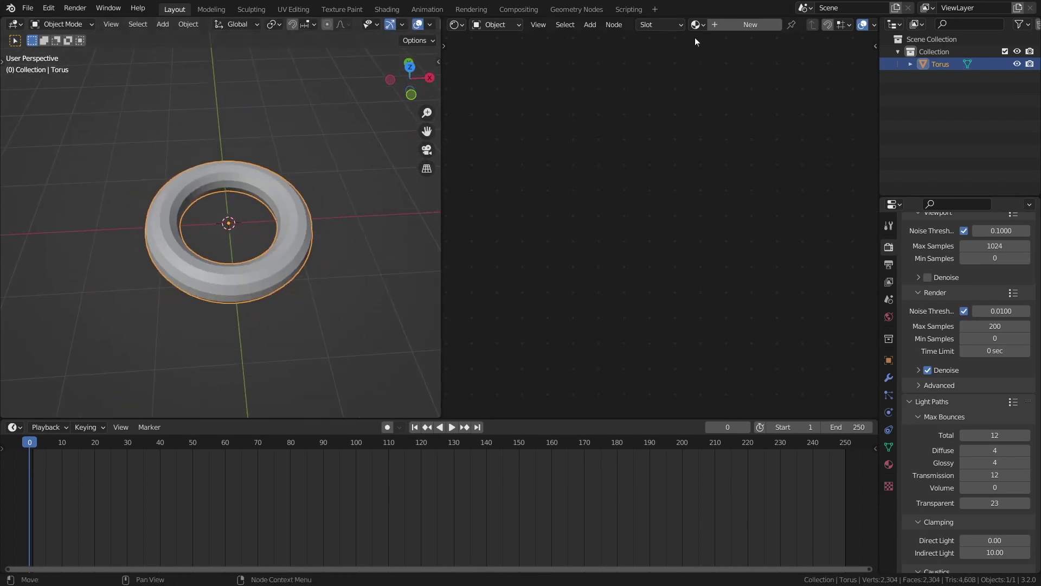
Step: Create a geometry node group named effect on the torus and pin it in the Geometry Node Editor
key("shift+F3")
left_click(643, 24)
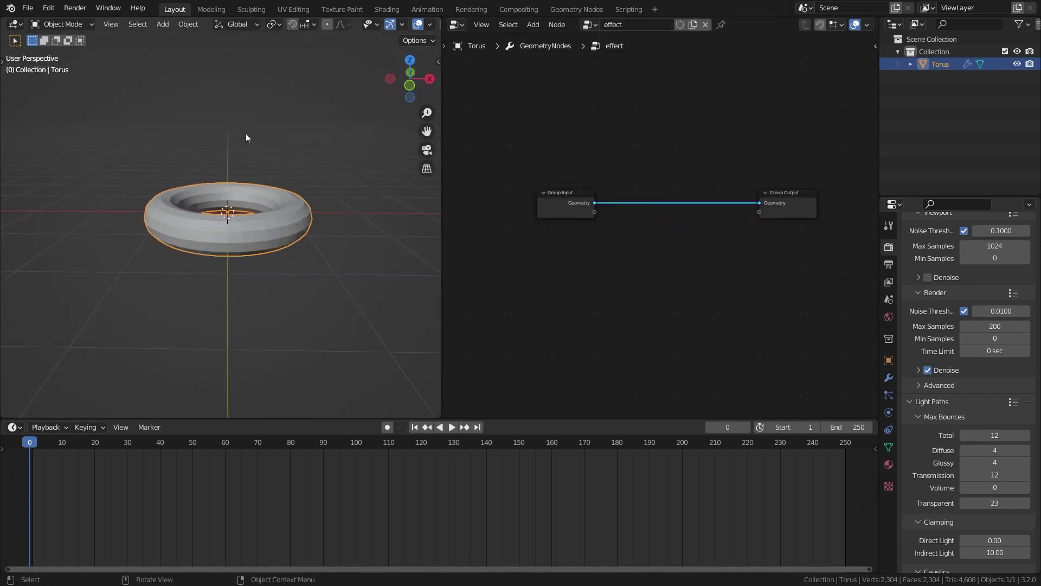
scroll(303, 155, "up", 4)
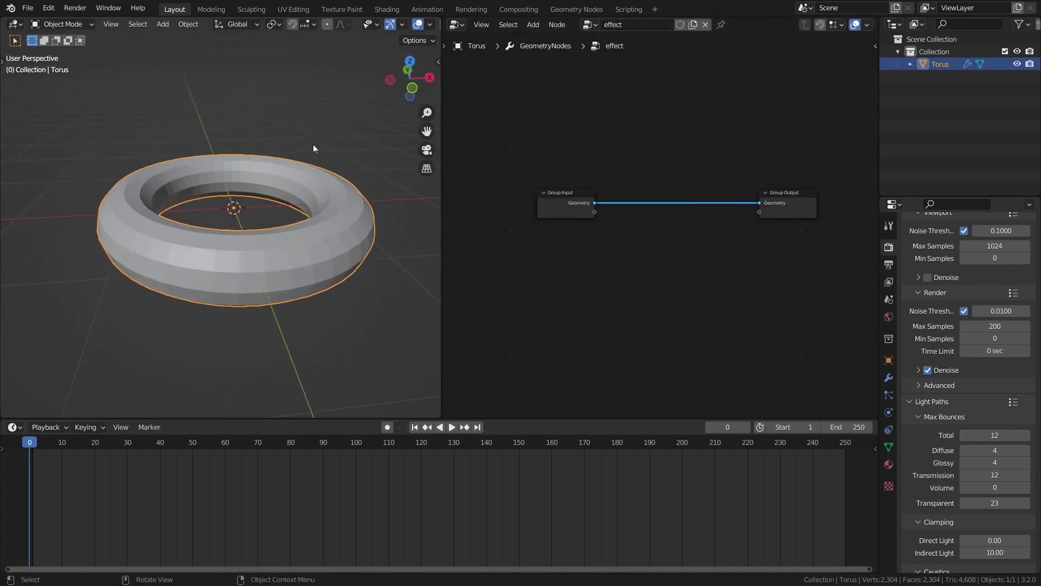
left_click(722, 25)
scroll(233, 216, "down", 2)
Step: Add a NURBS path and move it along the X axis to one side of the torus
key("shift+a")
mouse_move(195, 148)
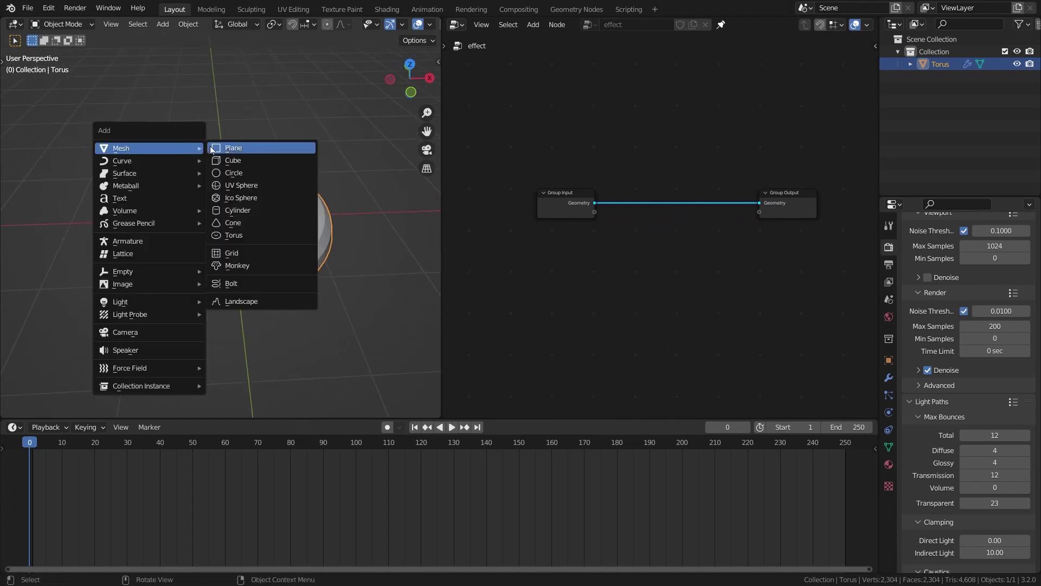
left_click(239, 209)
scroll(227, 154, "up", 2)
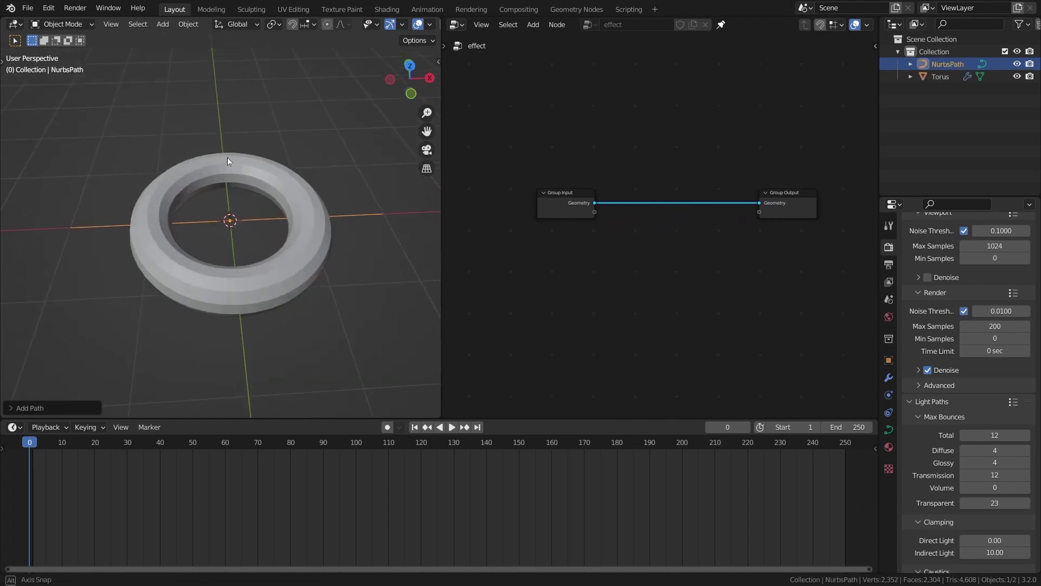
key("g")
key("x")
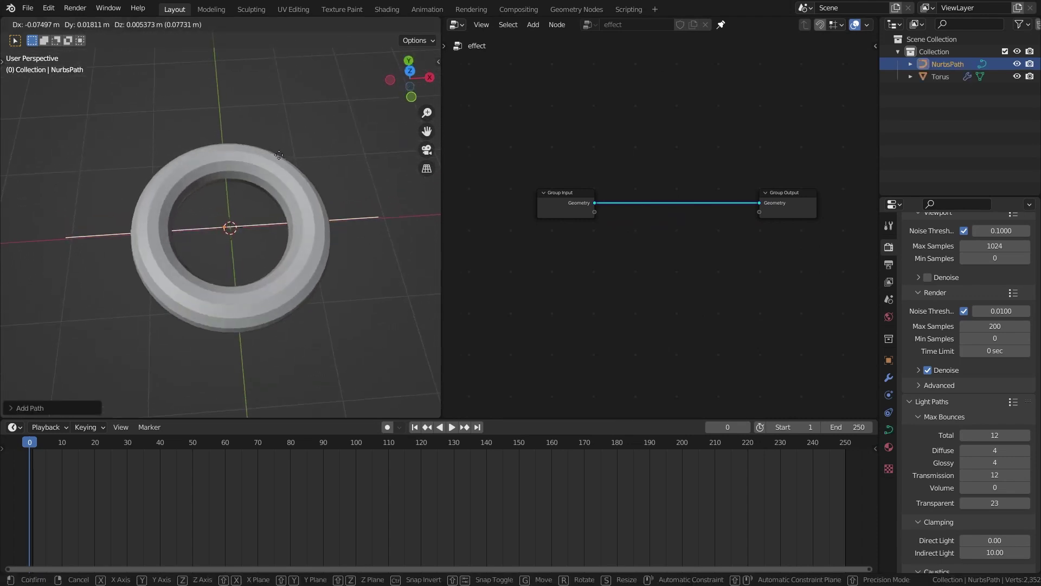
left_click(54, 185)
middle_click_drag(83, 123, 181, 76)
Step: Convert the NURBS path to a mesh and check its vertices in Edit Mode
left_click(184, 26)
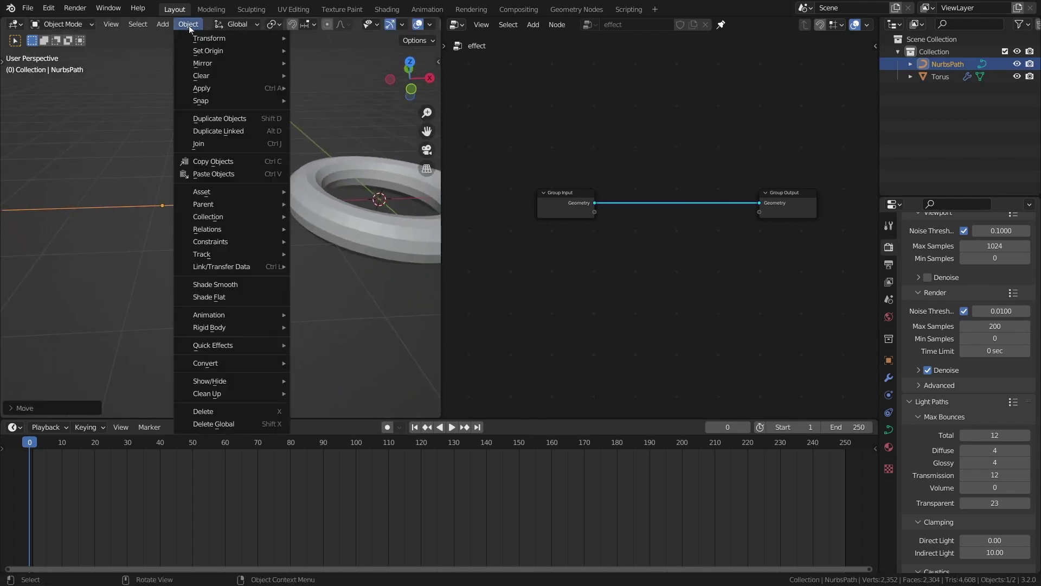
mouse_move(244, 365)
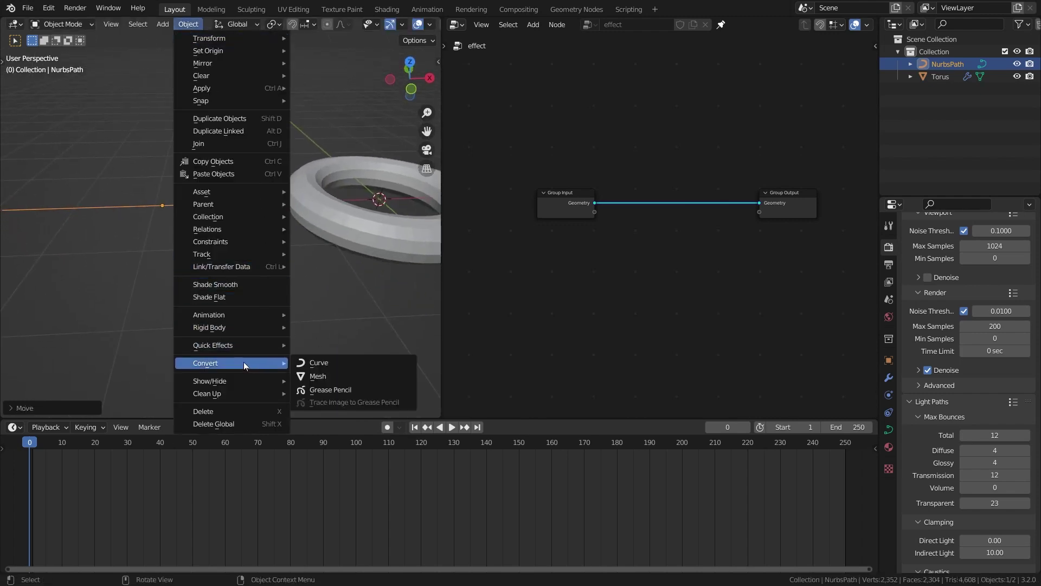
left_click(337, 378)
scroll(248, 219, "down", 1)
key("Tab")
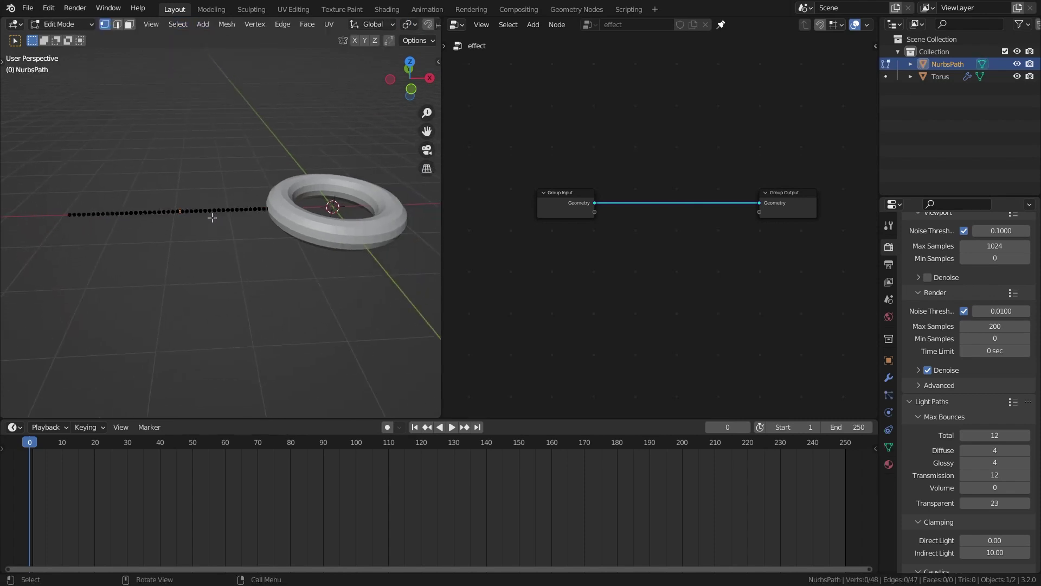
middle_click_drag(213, 213, 249, 295)
key("Tab")
middle_click_drag(263, 234, 249, 204)
Step: Rename the converted path object as controller
double_click(947, 64)
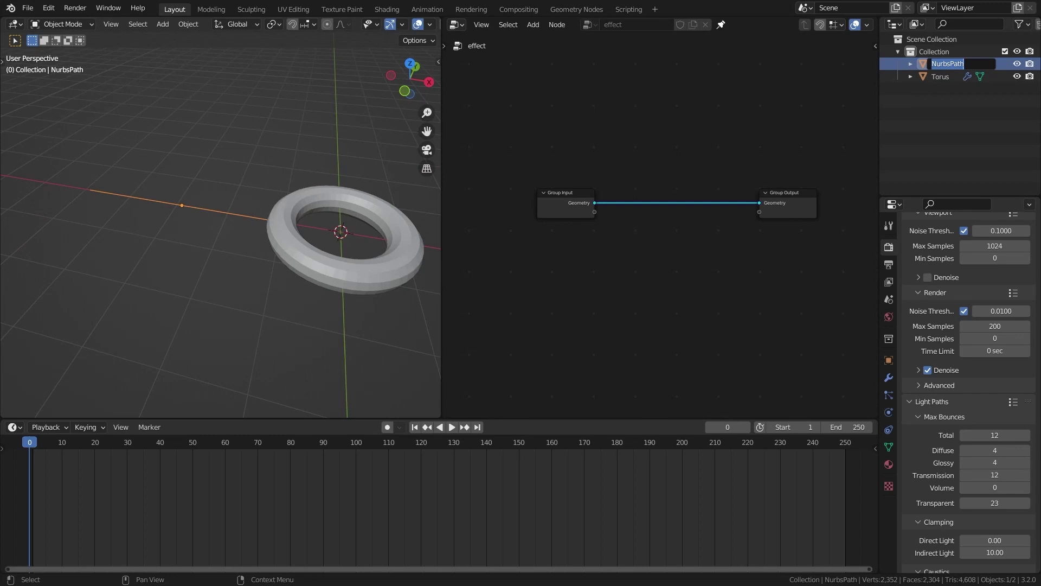
type("controller")
key("Return")
Step: Bring the controller into the effect node tree as an Object Info node, set it to Relative, and enlarge the node editor
left_click_drag(953, 70, 529, 312)
left_click_drag(893, 125, 1020, 146)
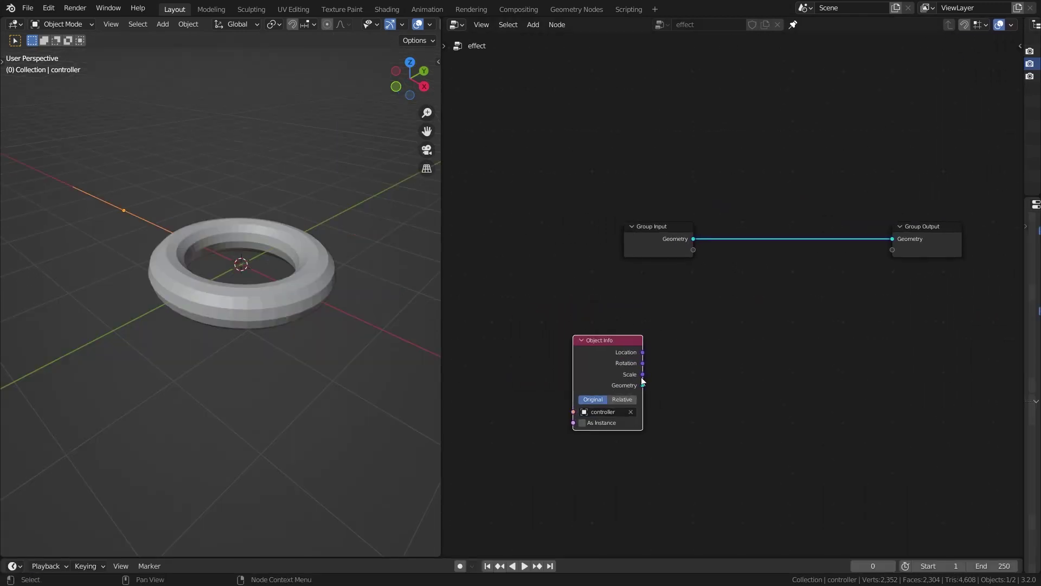
left_click_drag(612, 358, 561, 380)
middle_click_drag(592, 316, 597, 355)
Step: Move the Group Input node aside and insert a Set Position node before the Group Output
left_click_drag(661, 266, 542, 240)
key("shift+a")
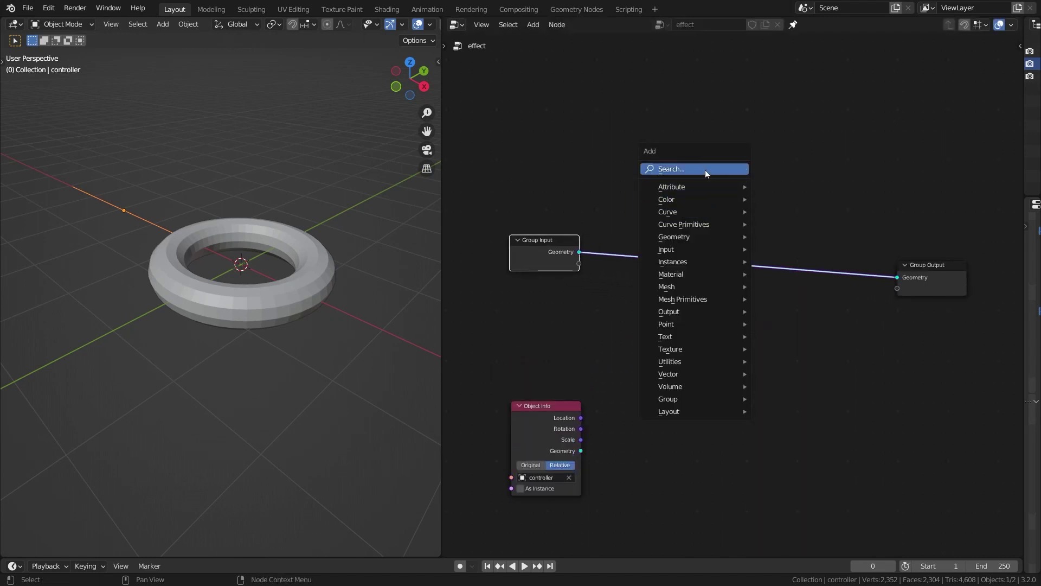
type("se")
key("Down")
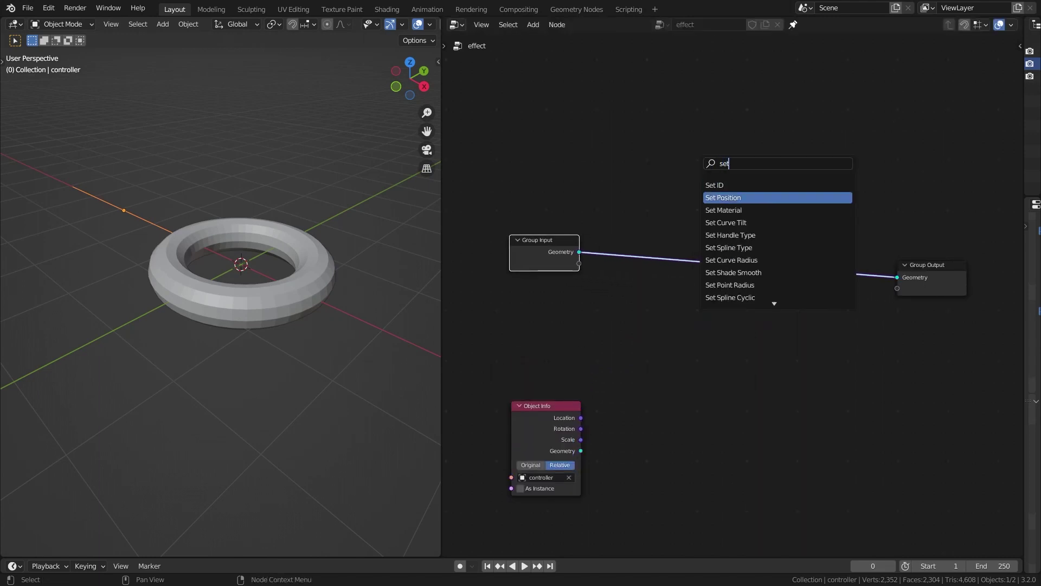
key("Return")
Step: Insert a Subdivision Surface node between Group Input and Set Position, and collapse it
key("shift+a")
left_click(583, 202)
type("sub")
key("Return")
left_click(627, 277)
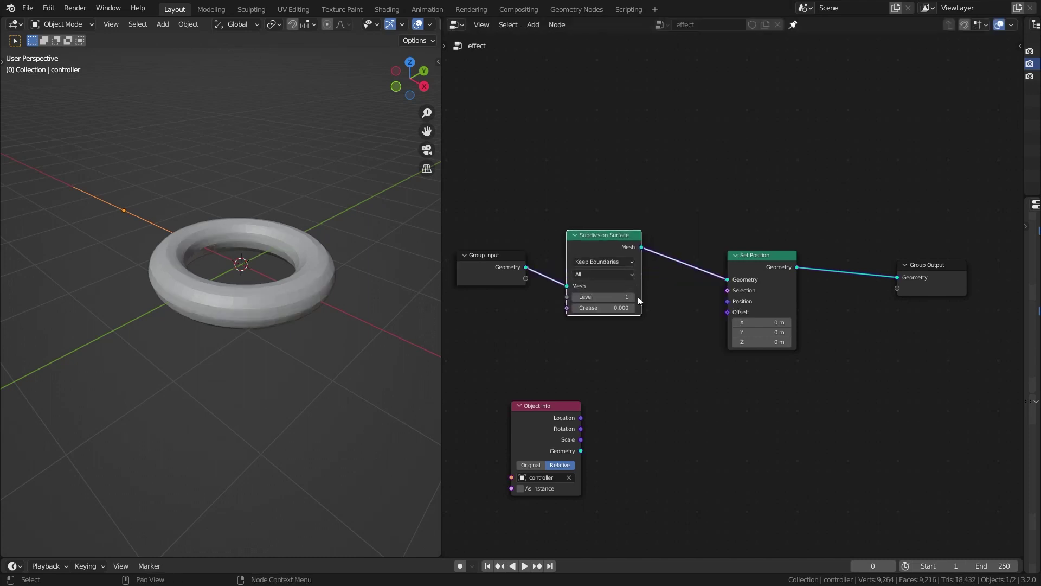
key("h")
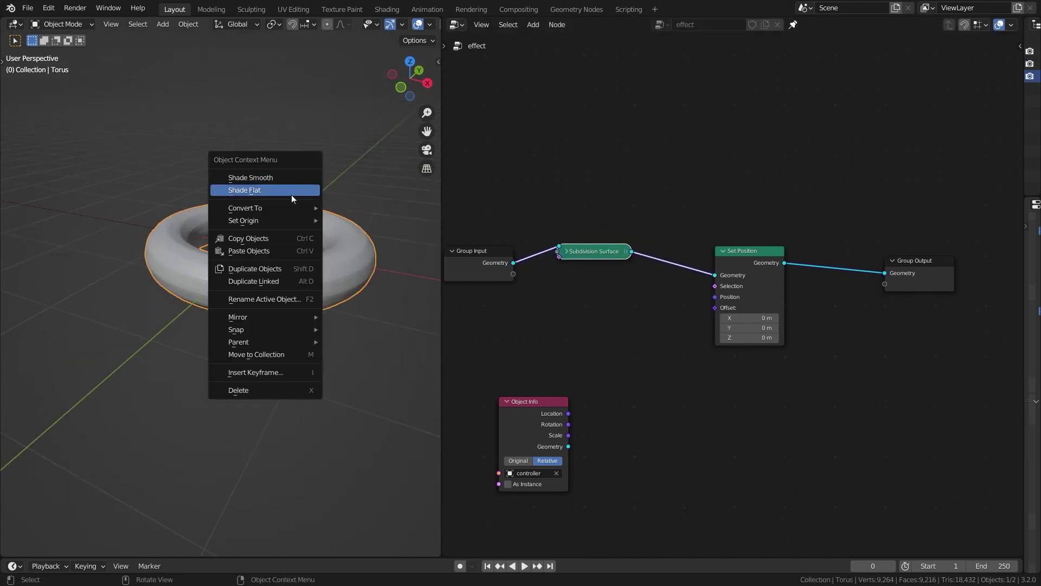
Step: Shade the torus smooth and remove the Subdivision Surface node while keeping the geometry link connected
left_click(276, 182)
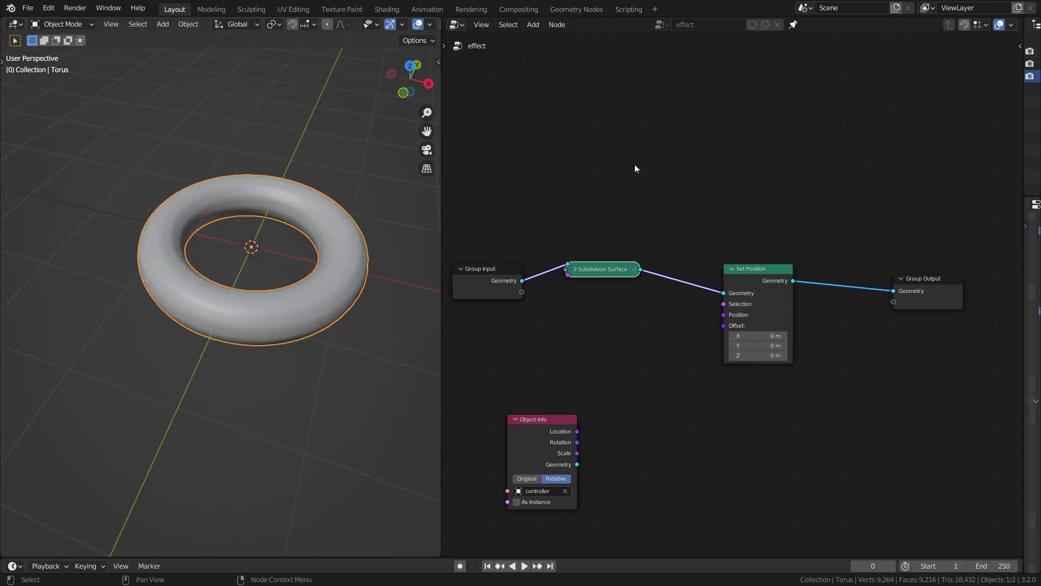
key("ctrl+x")
Step: Subdivide the torus's whole mesh with 1 cut and return to Object Mode
key("Tab")
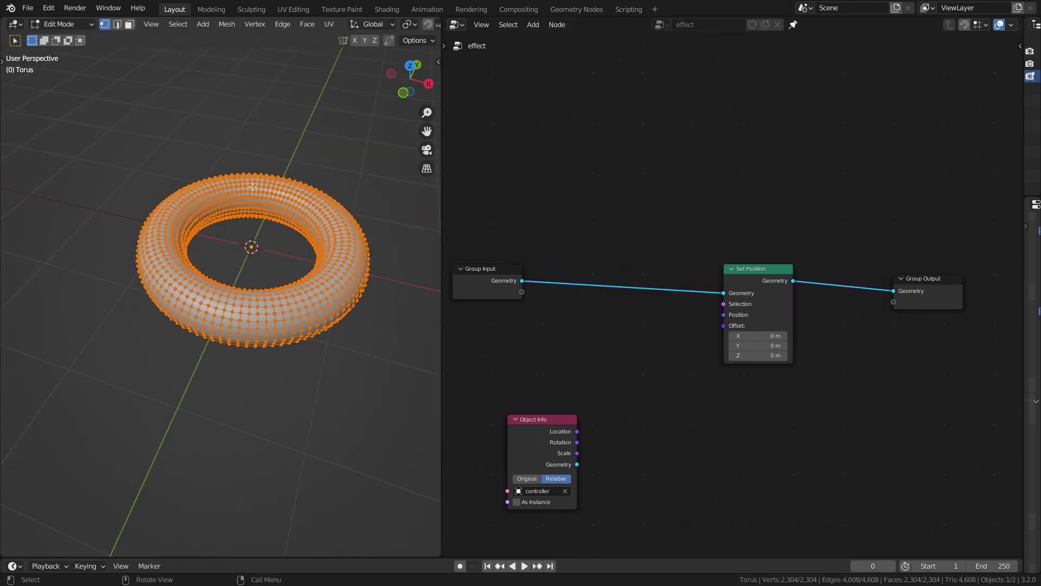
right_click(246, 156)
left_click(235, 158)
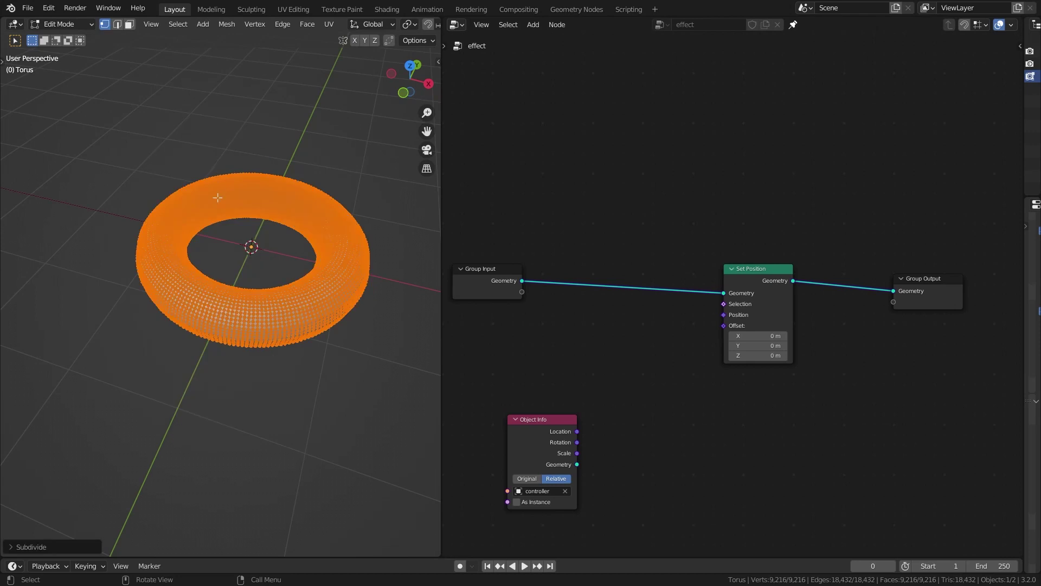
left_click(83, 549)
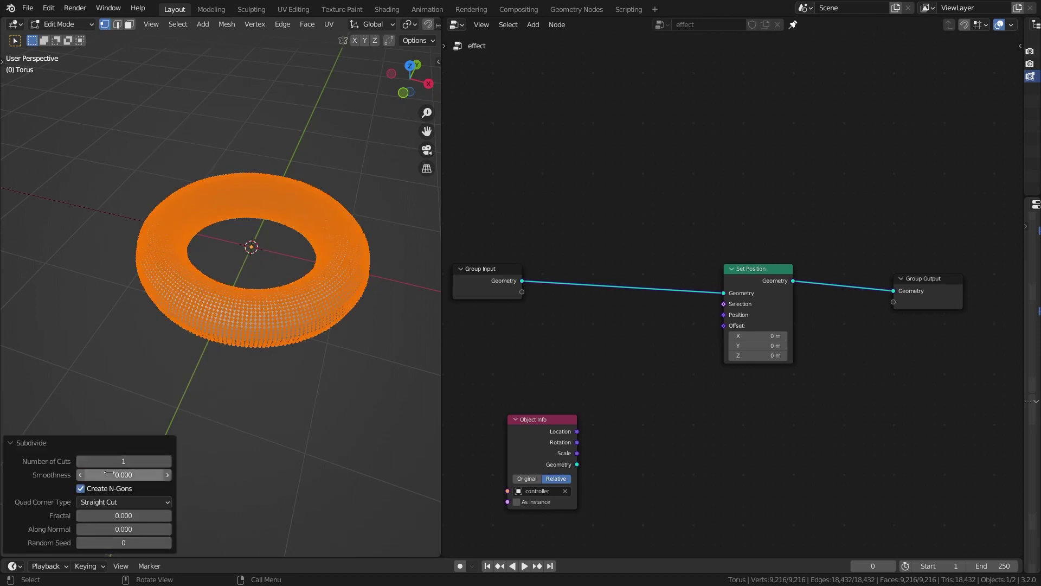
key("Tab")
mouse_move(297, 123)
middle_mouse_down()
mouse_move(317, 135)
mouse_move(287, 139)
middle_mouse_up()
key("Tab")
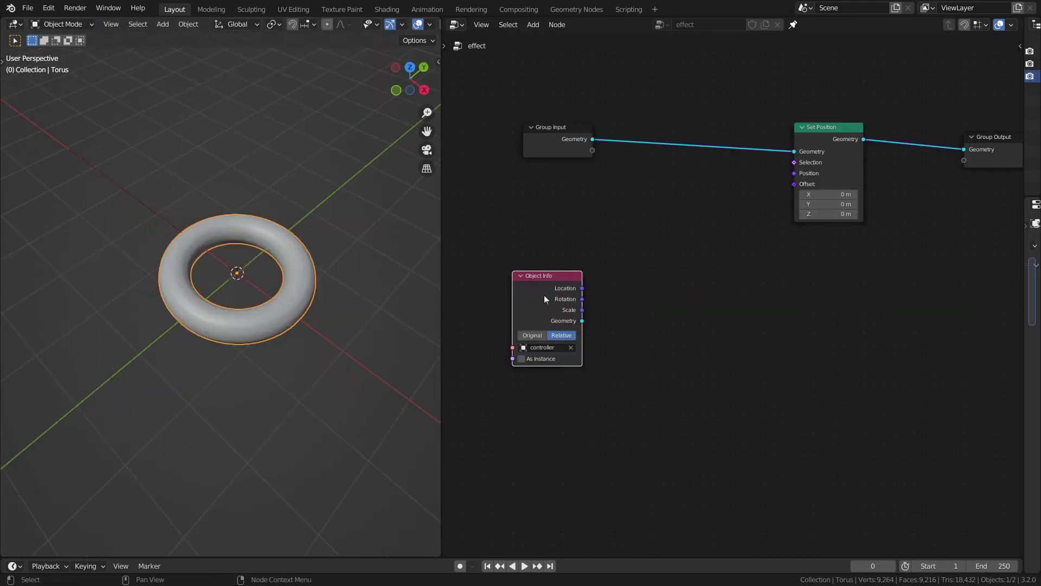
Step: Add a Geometry Proximity node fed by the Object Info node's Geometry output and set its target type to Points
left_click_drag(544, 295, 629, 312)
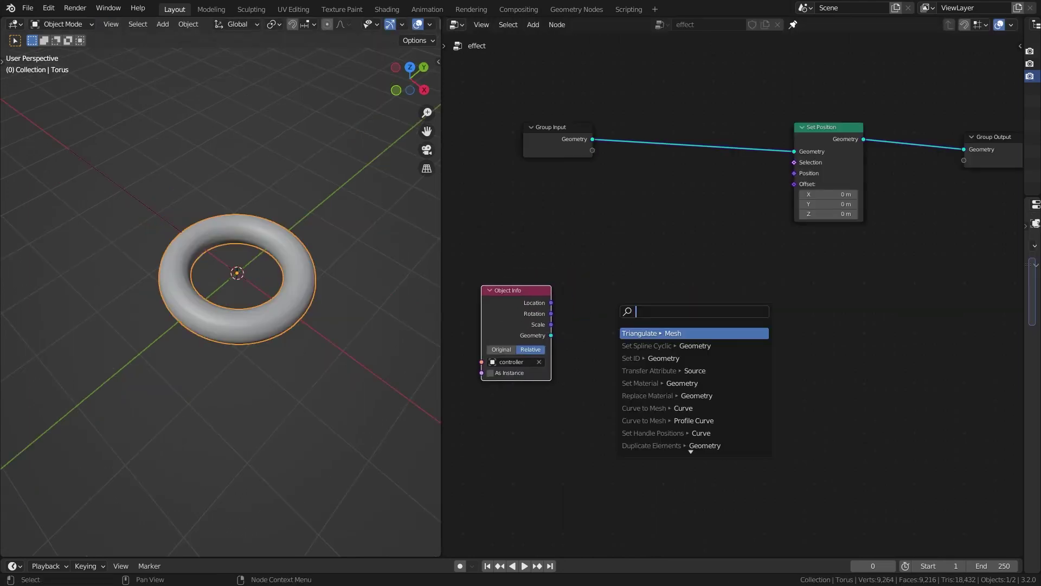
type("prox")
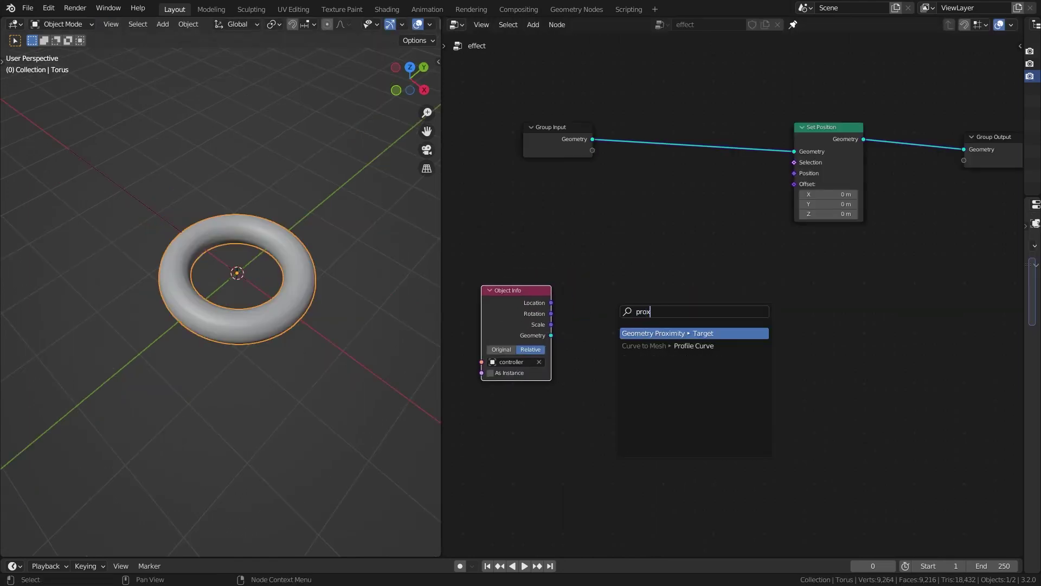
key("Return")
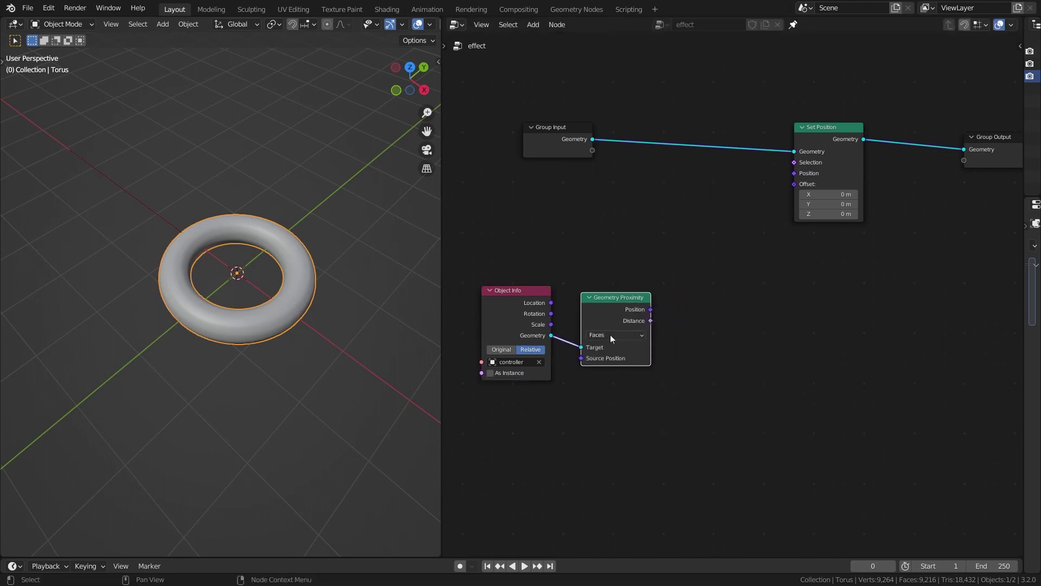
left_click(611, 336)
left_click(614, 350)
Step: Select the controller object and examine its vertices in Edit Mode, then return to Object Mode
middle_click_drag(236, 205, 307, 187)
middle_click_drag(212, 225, 244, 241)
left_click(203, 228)
middle_click_drag(203, 239, 325, 225, "shift")
key("Tab")
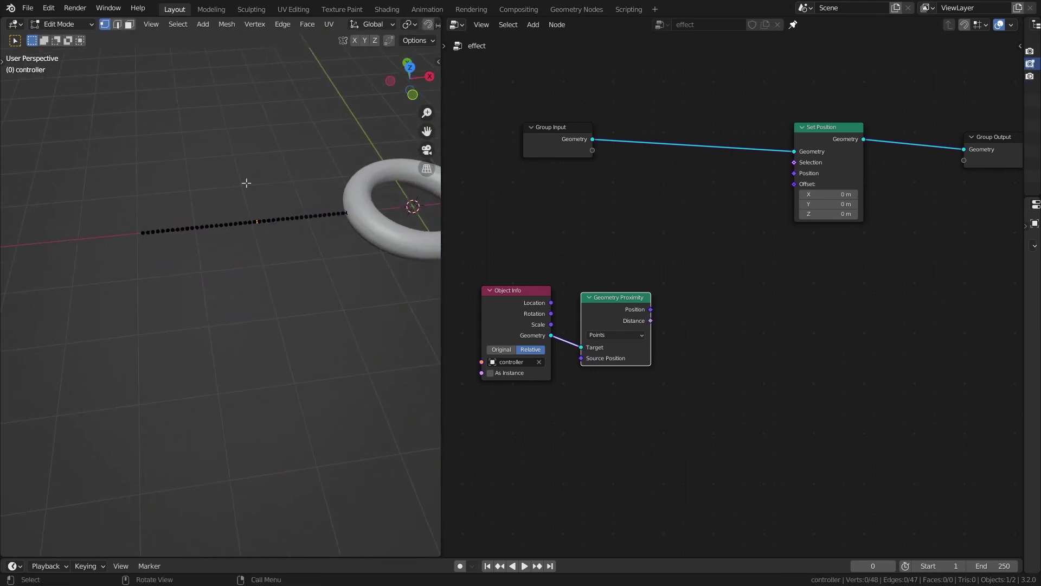
key("Tab")
Step: Add a Map Range node fed by the Geometry Proximity node's Distance output and place it beside that node
scroll(630, 281, "up", 4)
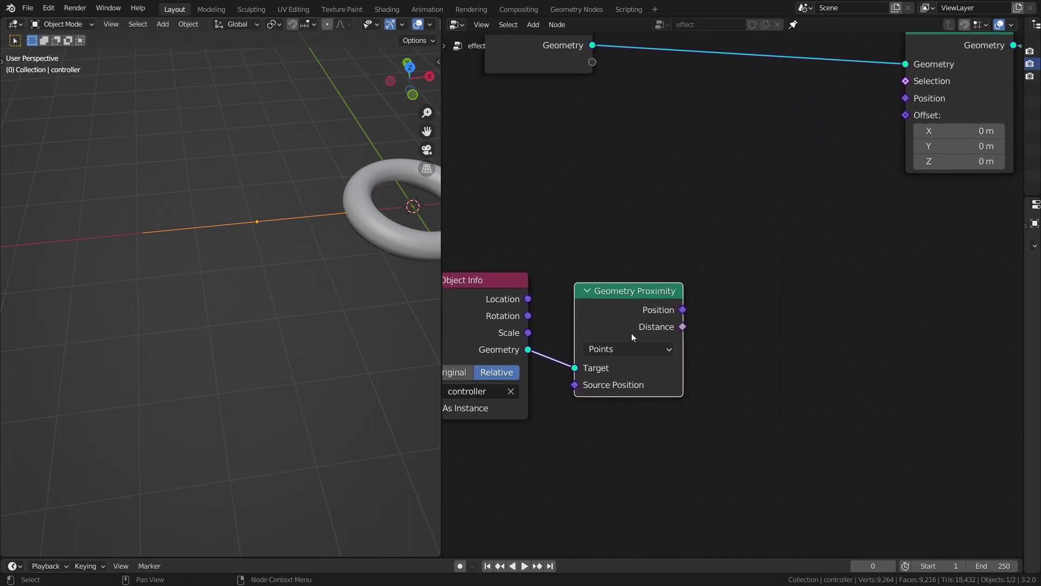
scroll(633, 336, "down", 3)
left_click_drag(699, 307, 804, 315)
type("map")
key("Return")
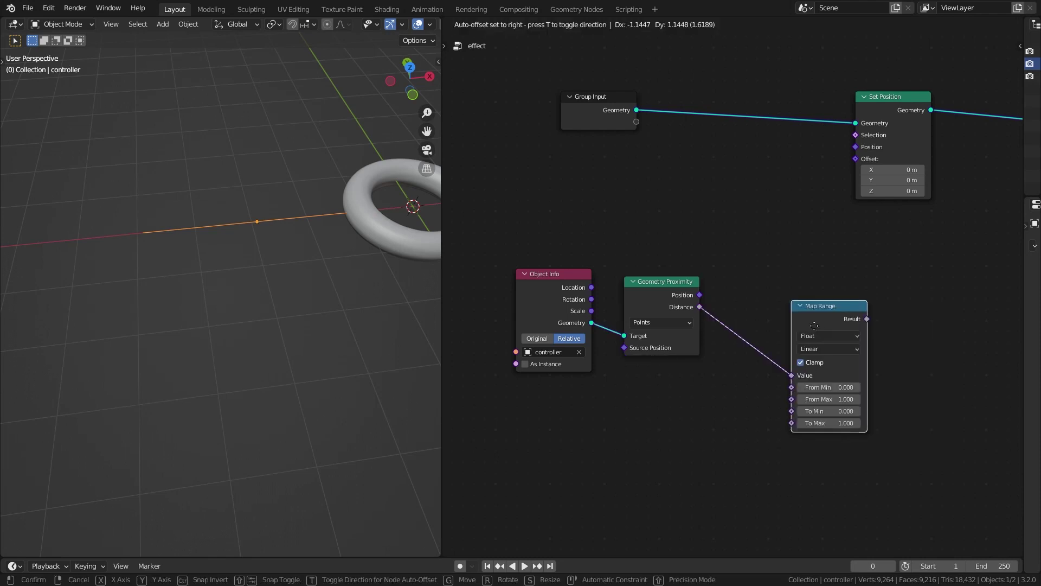
left_click(697, 317)
Step: Link the Map Range node's Result to the Set Position node's Offset input
scroll(714, 272, "down", 1)
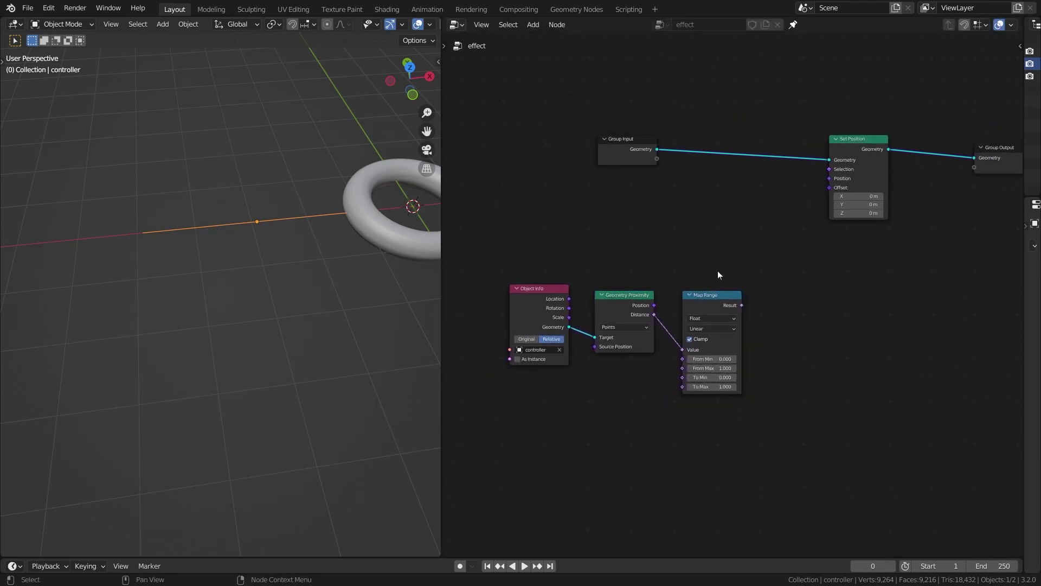
middle_click_drag(715, 273, 703, 303)
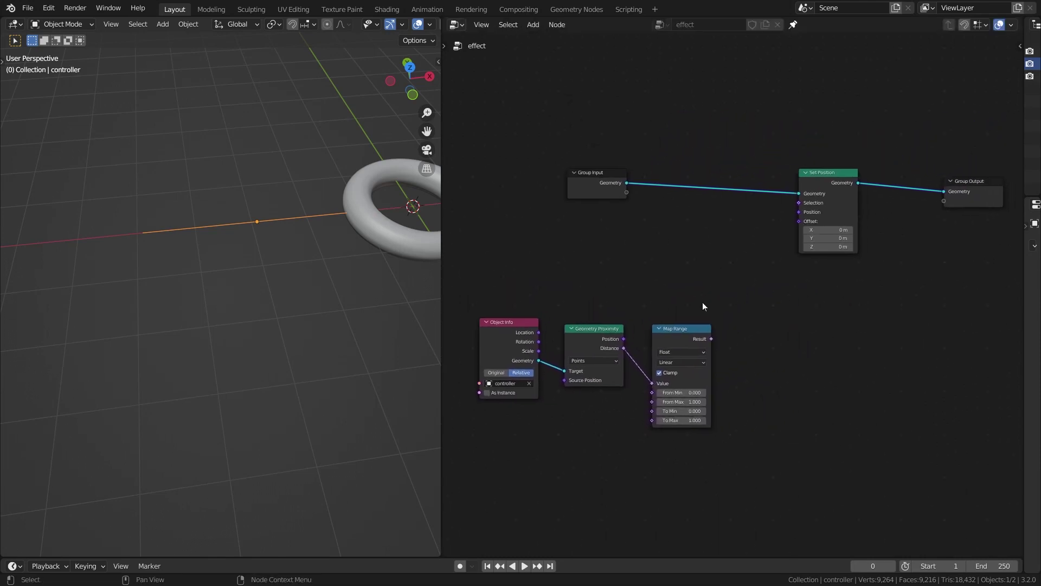
left_click(710, 338)
left_click_drag(711, 340, 715, 338)
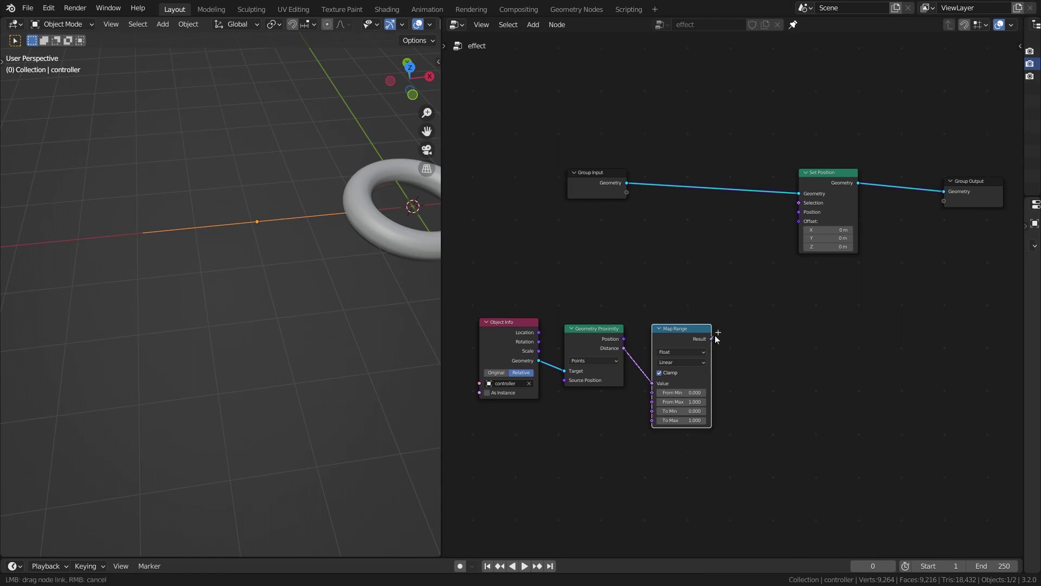
mouse_move(789, 238)
left_mouse_down()
mouse_move(805, 230)
mouse_move(799, 221)
left_mouse_up()
middle_click_drag(319, 170, 285, 199)
middle_click_drag(923, 151, 838, 179)
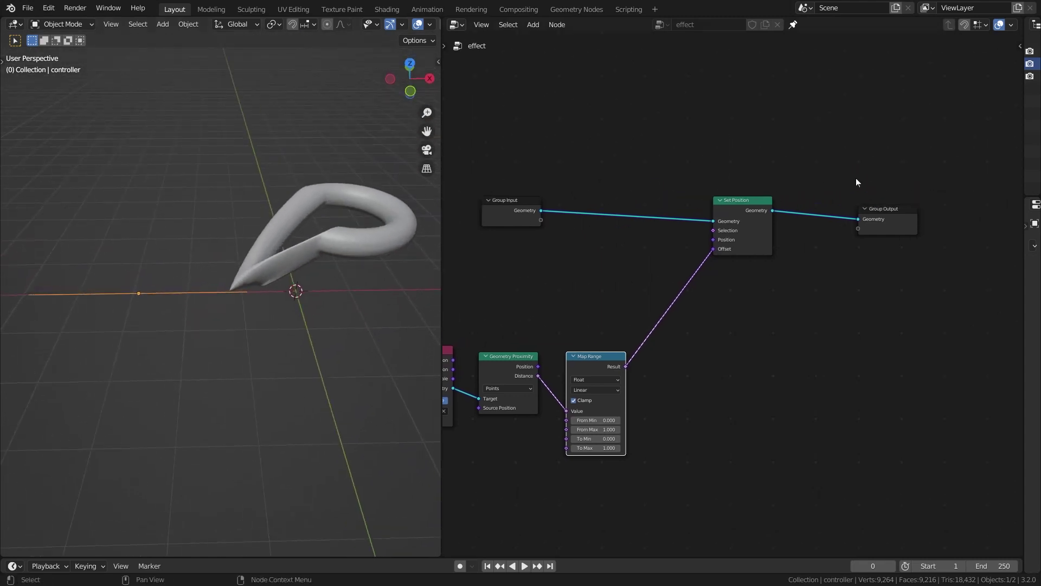
Step: Make room before Set Position and insert a Vector Math node on the link between Map Range and the Offset input
left_click_drag(760, 211, 805, 216)
key("shift+a")
left_click(711, 255)
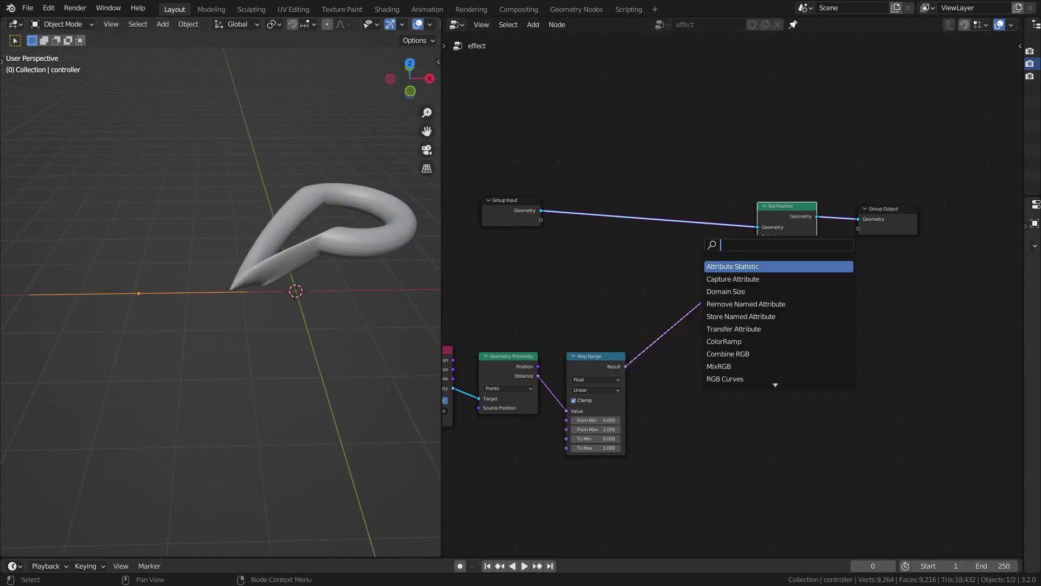
type("add")
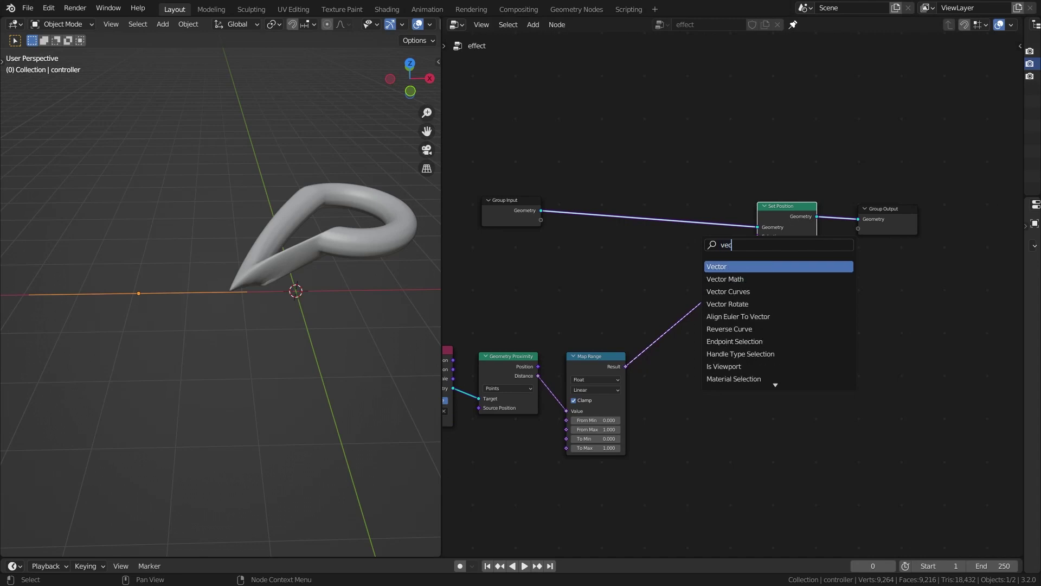
key("Return")
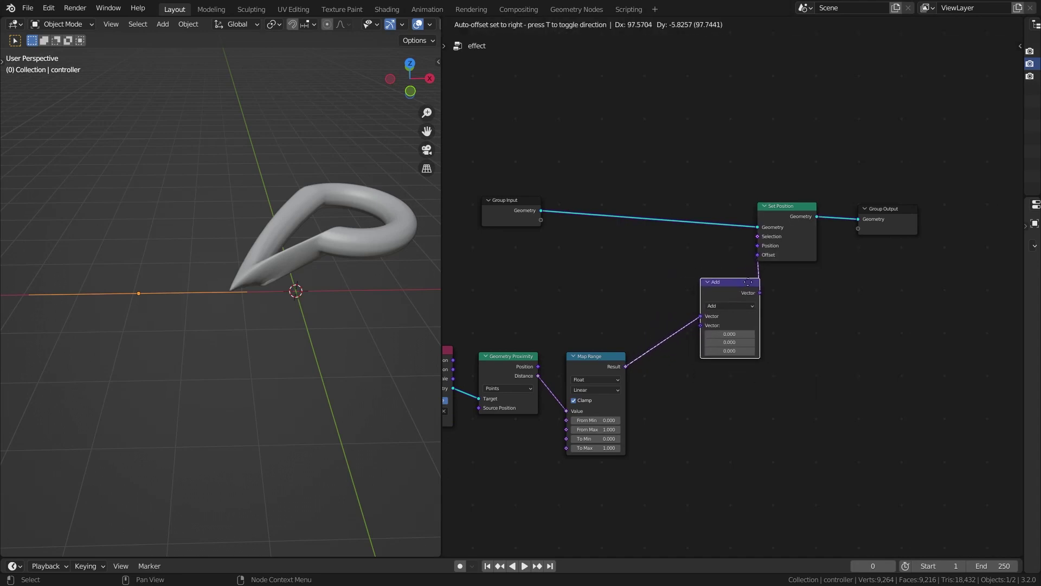
left_click(747, 328)
left_click(481, 24)
left_click(509, 70)
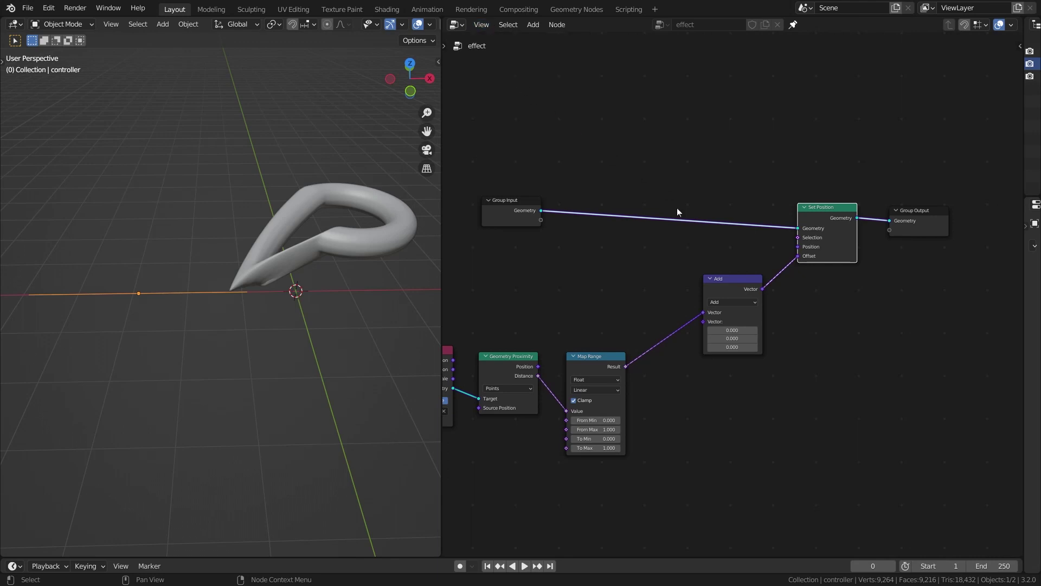
Step: Duplicate the Vector Math node, chain the copy between Map Range and the original, and remove the surplus duplicate
key("shift+d")
left_click(728, 242)
key("shift+d")
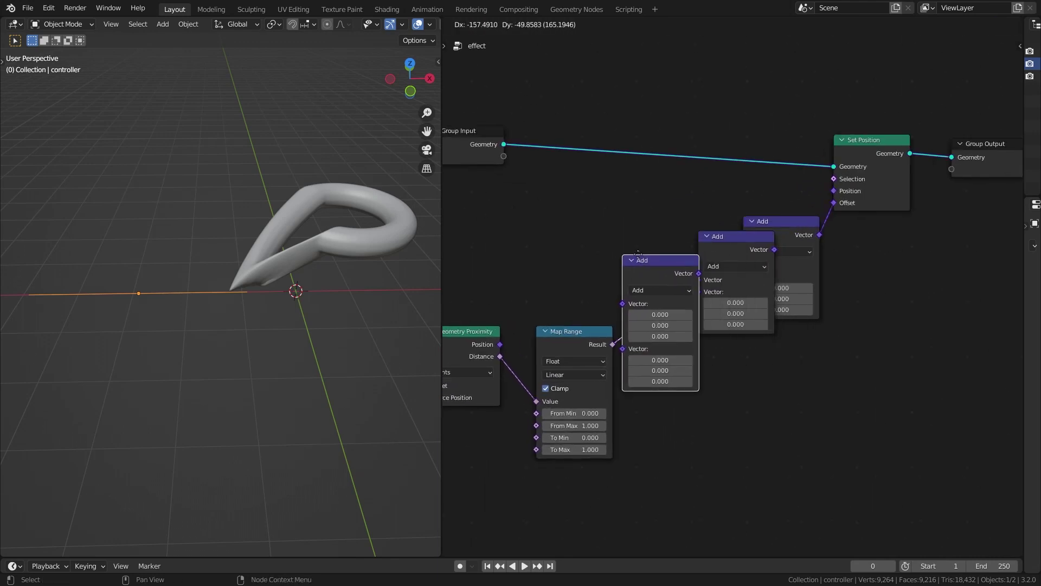
left_click(642, 247)
key("ctrl+x")
left_click_drag(714, 236, 695, 247)
Step: Set the Vector Math node before Set Position to Multiply and feed its second vector from a new Normal node
left_click(792, 238)
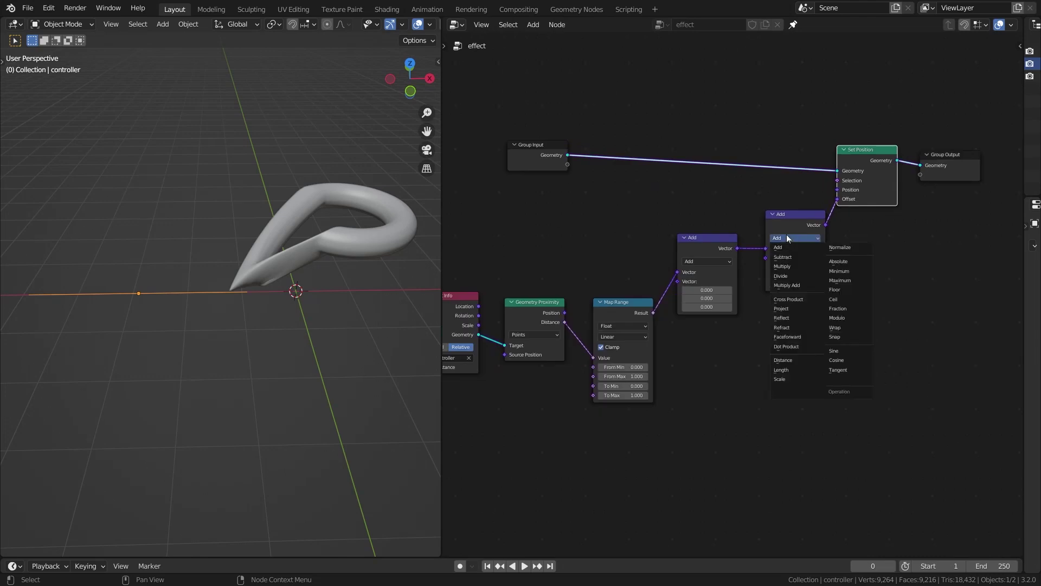
left_click(790, 237)
key("m")
left_click(789, 238)
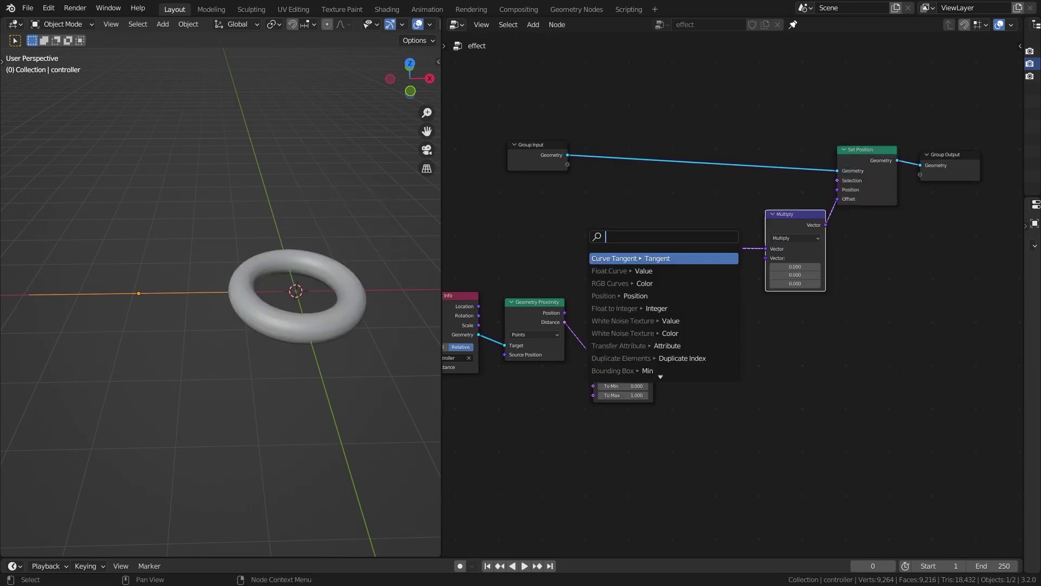
type("norm")
key("Return")
scroll(700, 260, "up", 2)
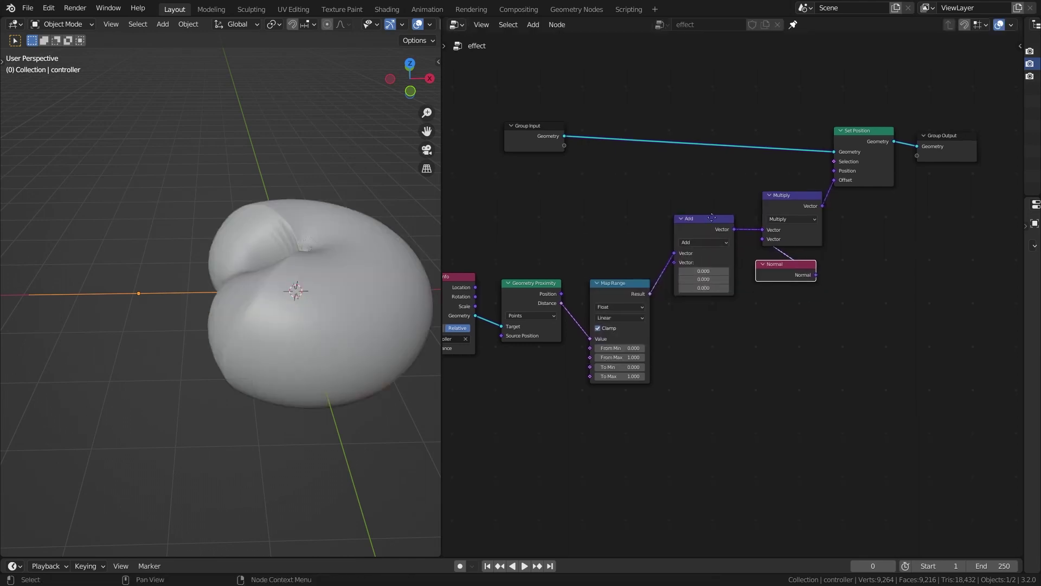
Step: Switch the remaining Add node to Scale and reroute the Map Range Result into its Scale input
left_click(711, 259)
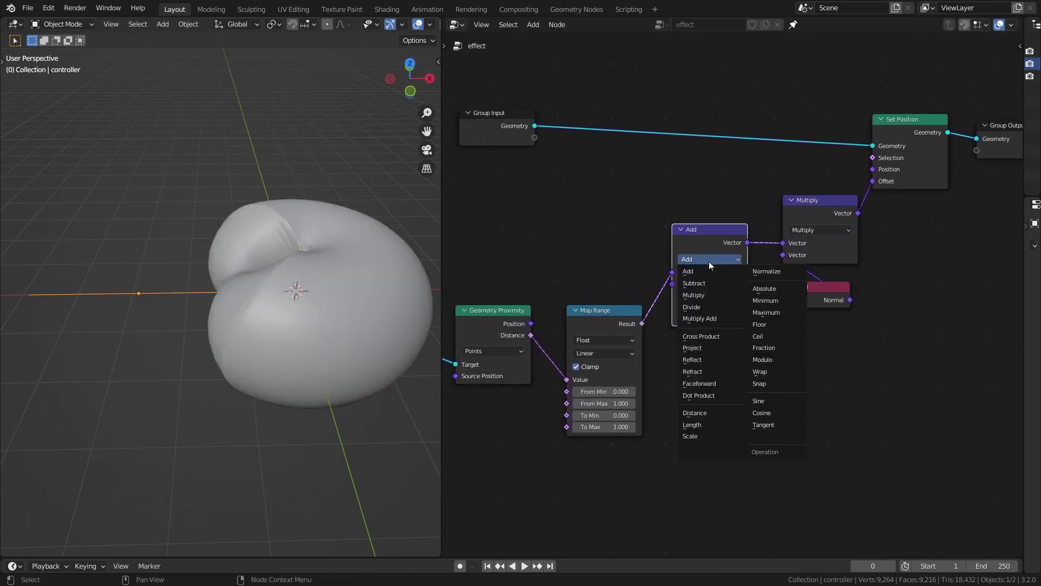
left_click(704, 295)
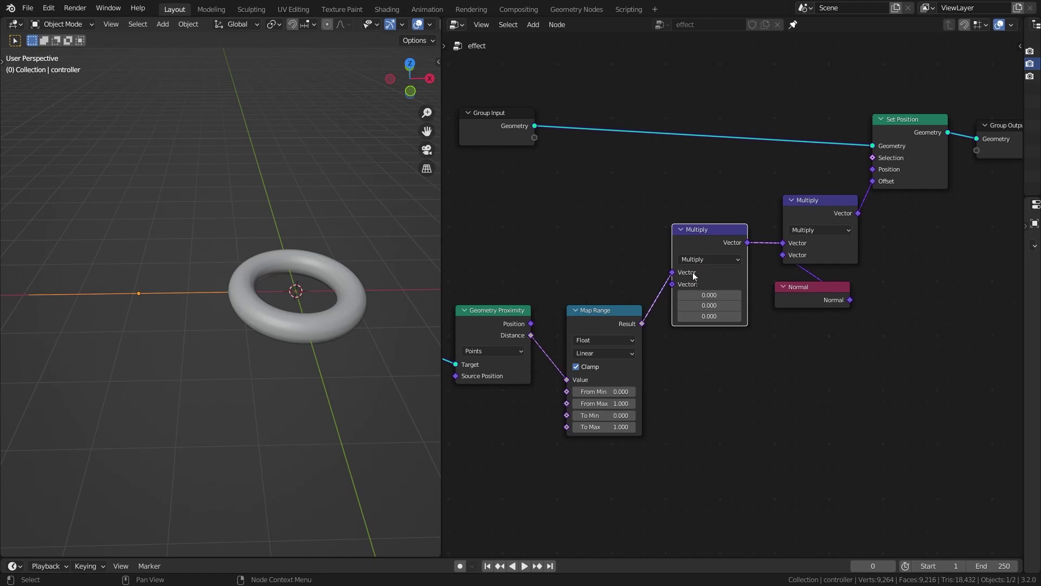
middle_click_drag(692, 272, 804, 240)
left_click(814, 228)
left_click(808, 402)
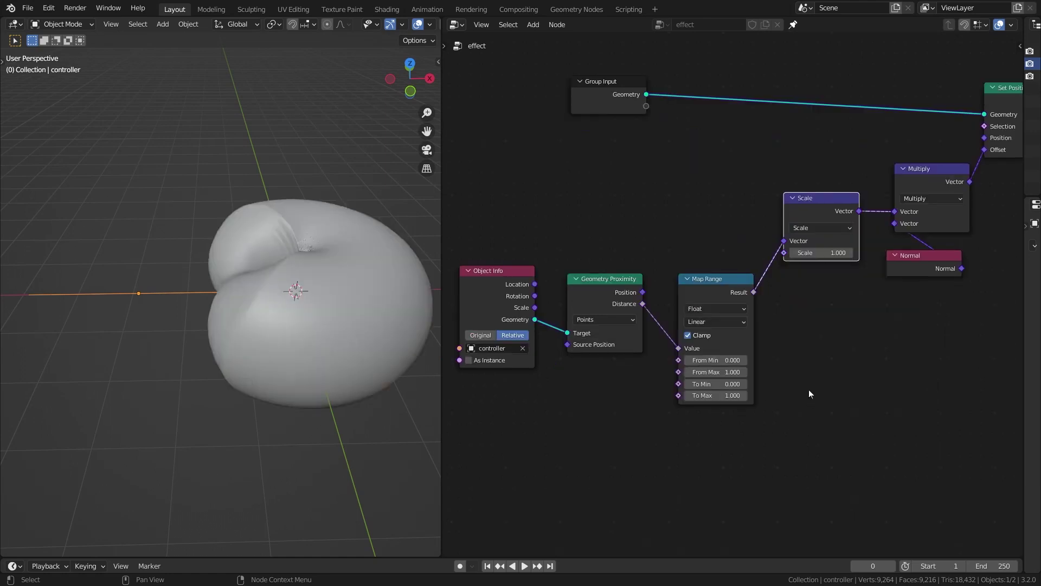
left_click_drag(784, 240, 784, 253)
Step: Duplicate the Scale node above Map Range, set the copy to Multiply, and link it to the Scale node's Vector input
middle_click_drag(753, 213, 806, 249)
key("shift+d")
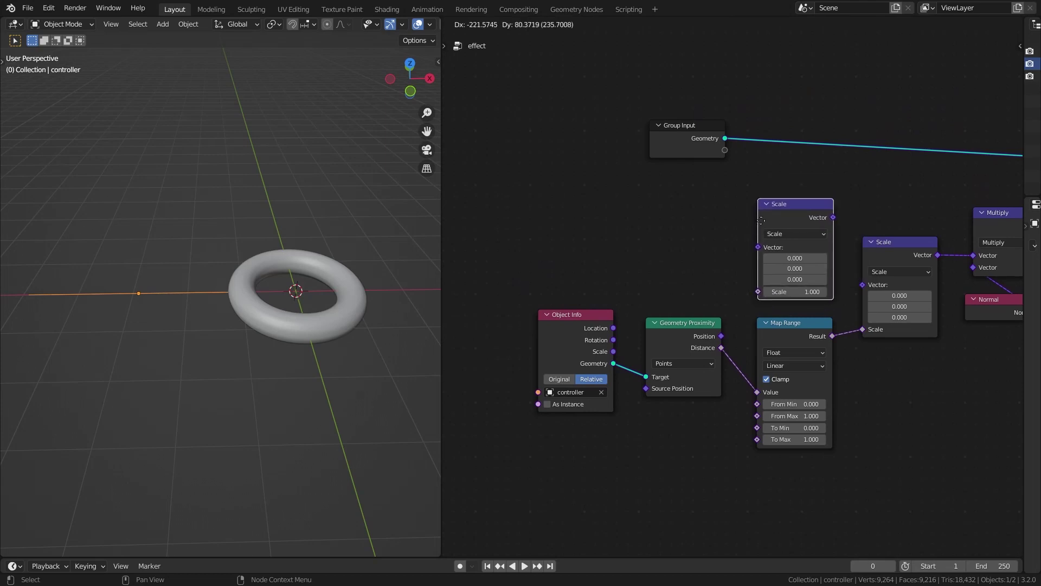
left_click(762, 220)
left_click(787, 236)
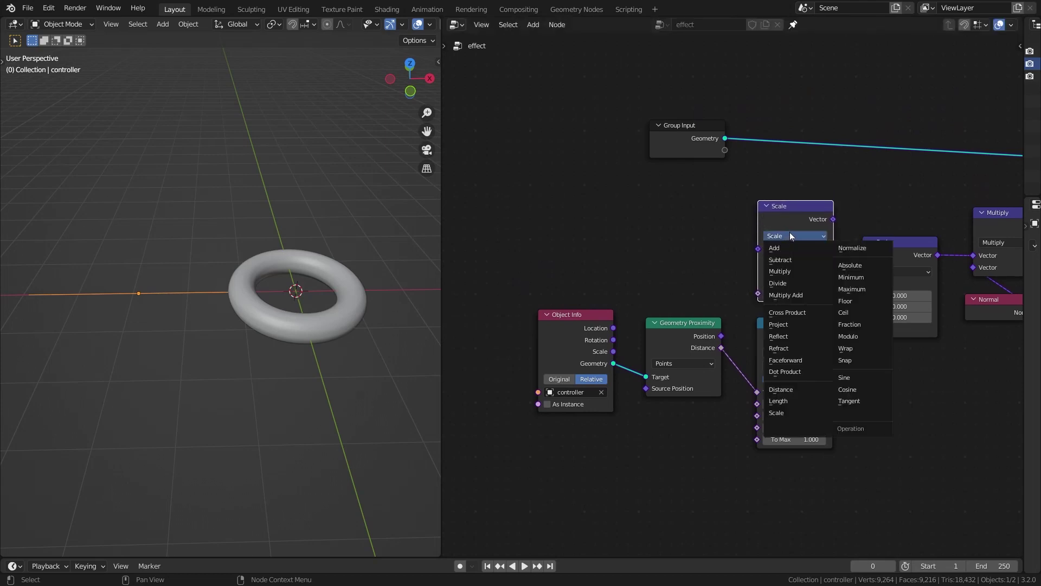
key("m")
left_click_drag(787, 221, 786, 196)
middle_click_drag(814, 196, 806, 205)
left_click_drag(826, 205, 864, 300)
Step: Feed a Noise Texture's Fac into the new Multiply node's first vector and set its second vector to 1, 1, 1
left_click_drag(750, 234, 619, 212)
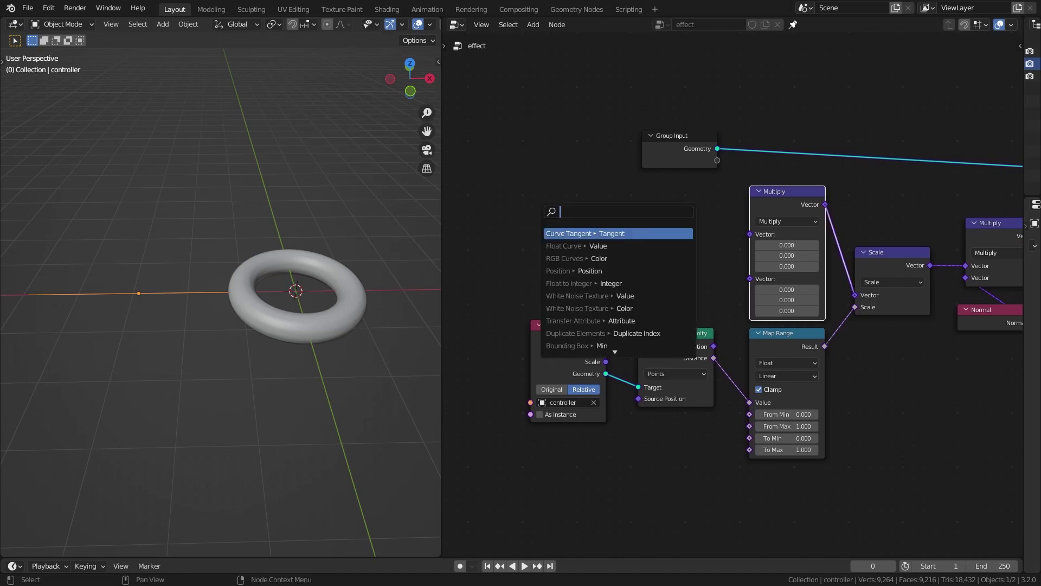
type("noi")
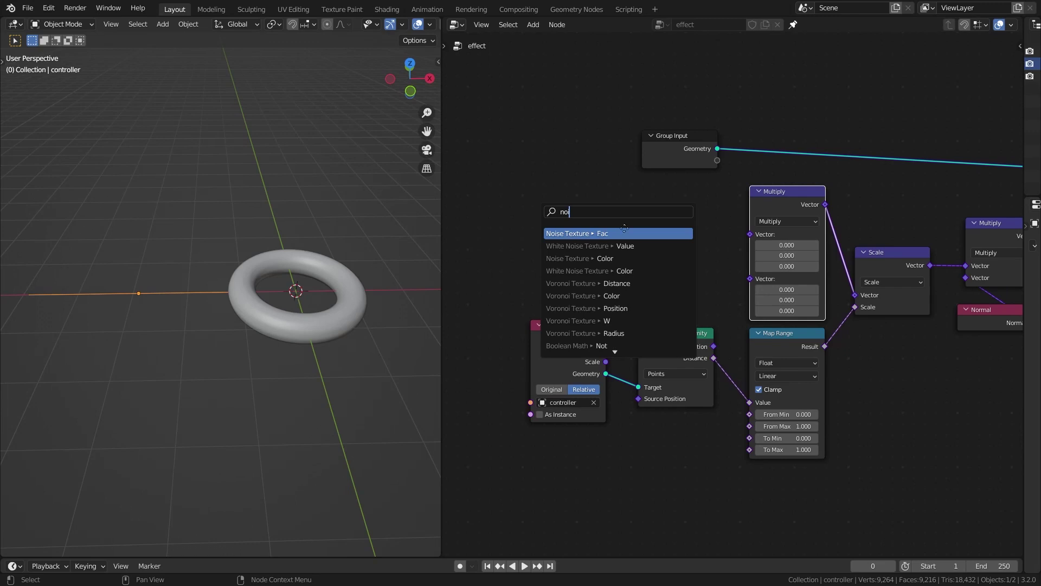
key("Return")
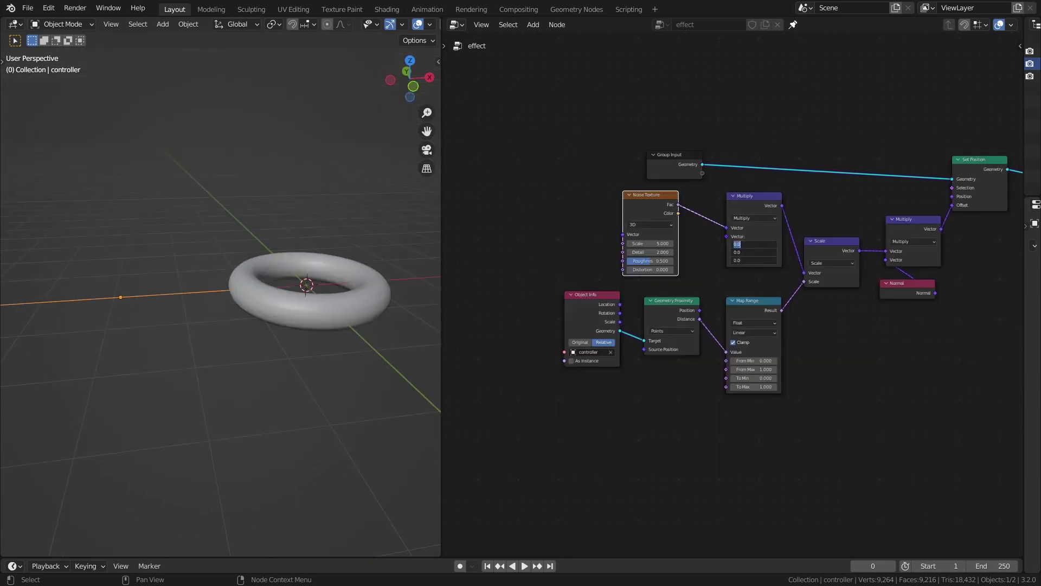
type("1")
key("Return")
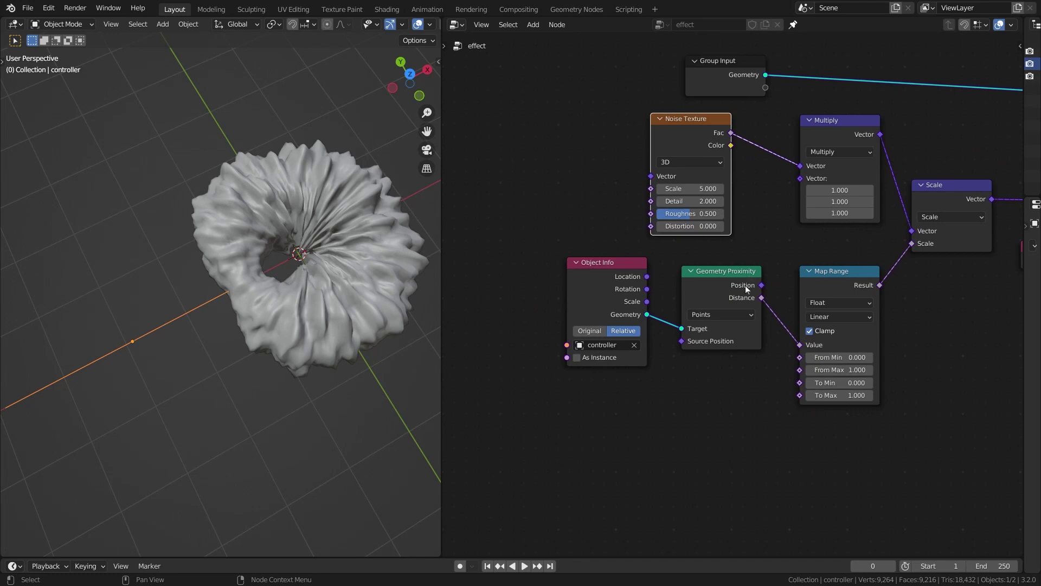
Step: Set Map Range to Smoother Step with From Min 1.100, From Max -0.260 and To Max 0.400
middle_click_drag(745, 286, 698, 264)
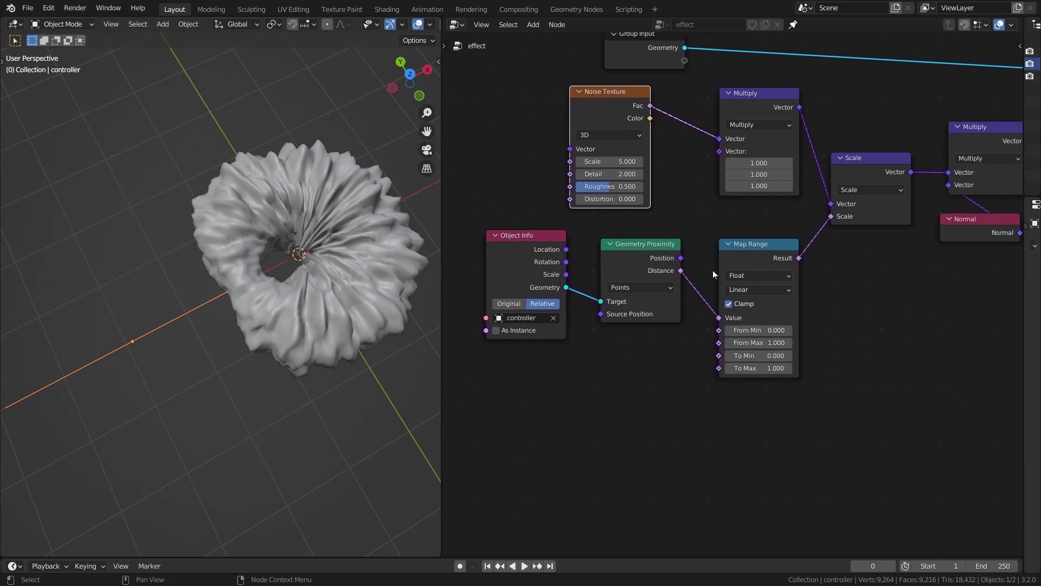
scroll(716, 281, "up", 2)
left_click(743, 288)
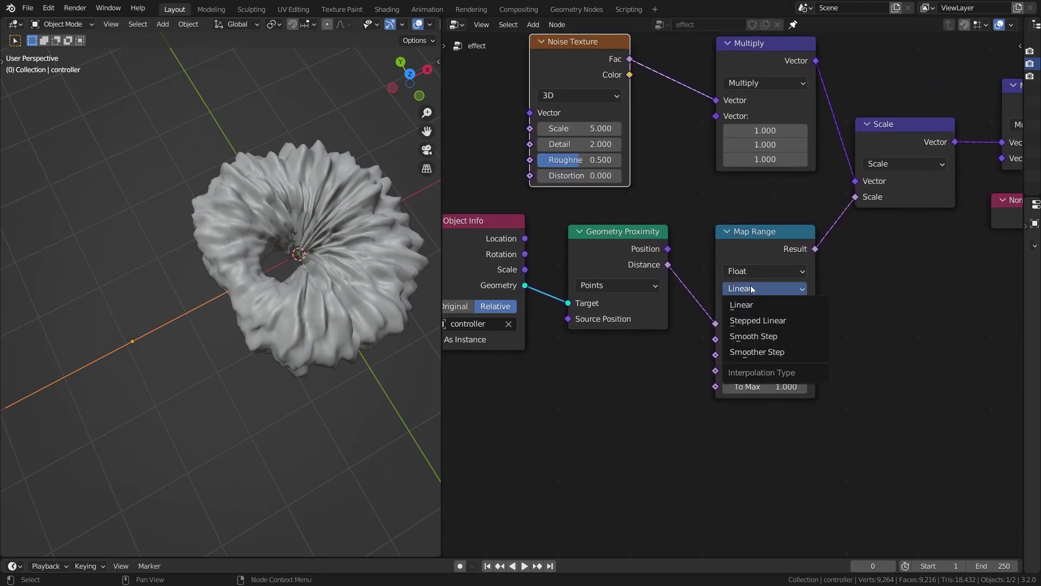
left_click(768, 350)
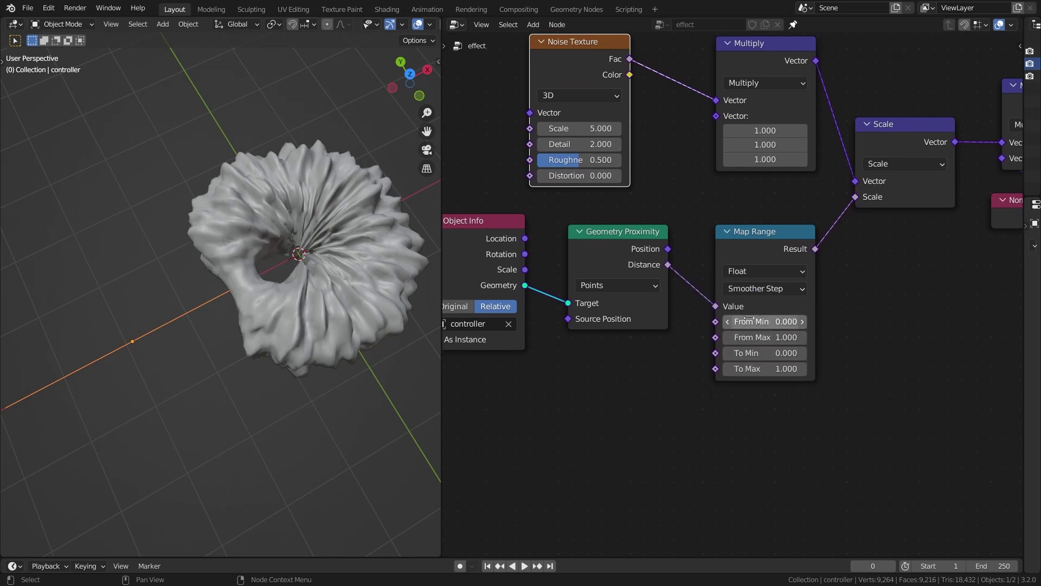
left_click_drag(751, 321, 710, 323)
left_click_drag(754, 368, 733, 362)
middle_click_drag(303, 277, 272, 233)
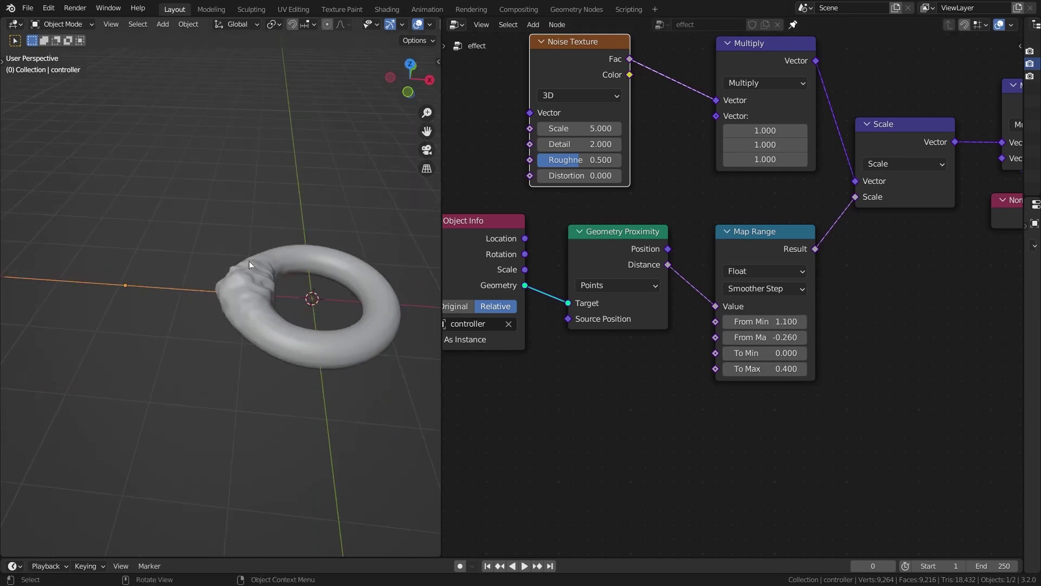
Step: Move the controller line in top view and along X until it lies across the torus's +Y side
key("g")
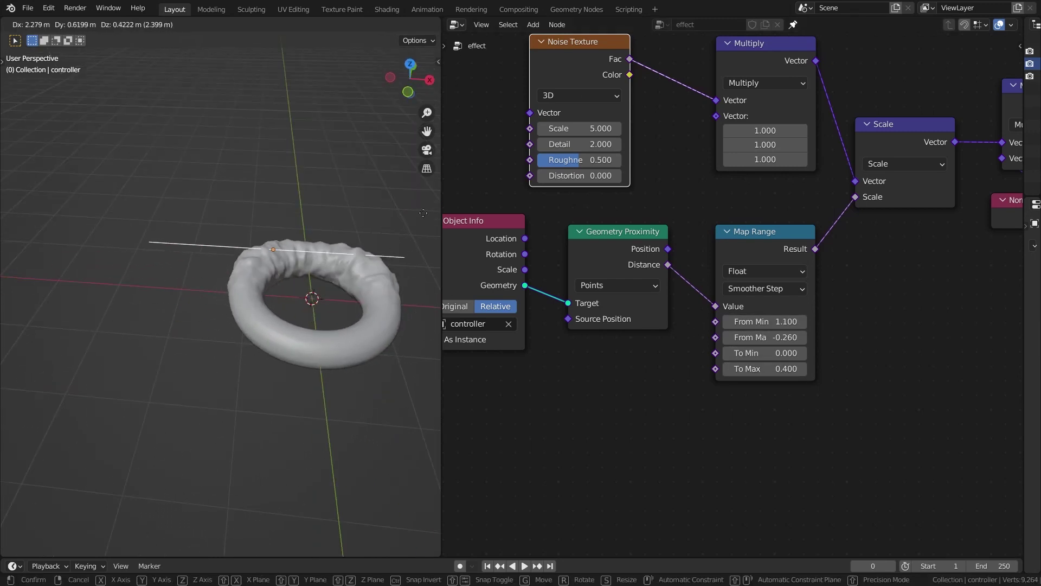
right_click(341, 216)
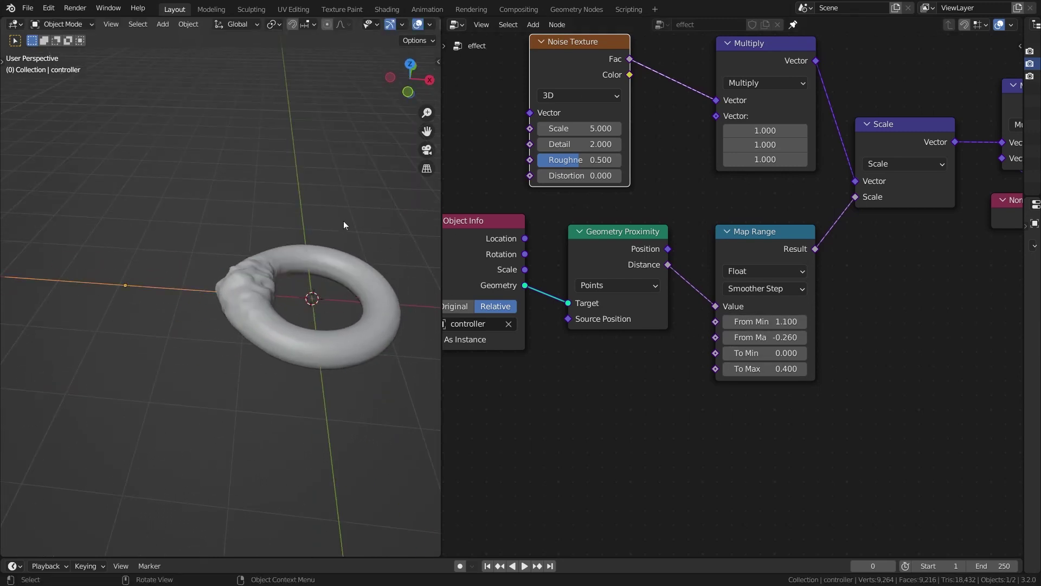
left_click(412, 66)
left_click(411, 60)
key("g")
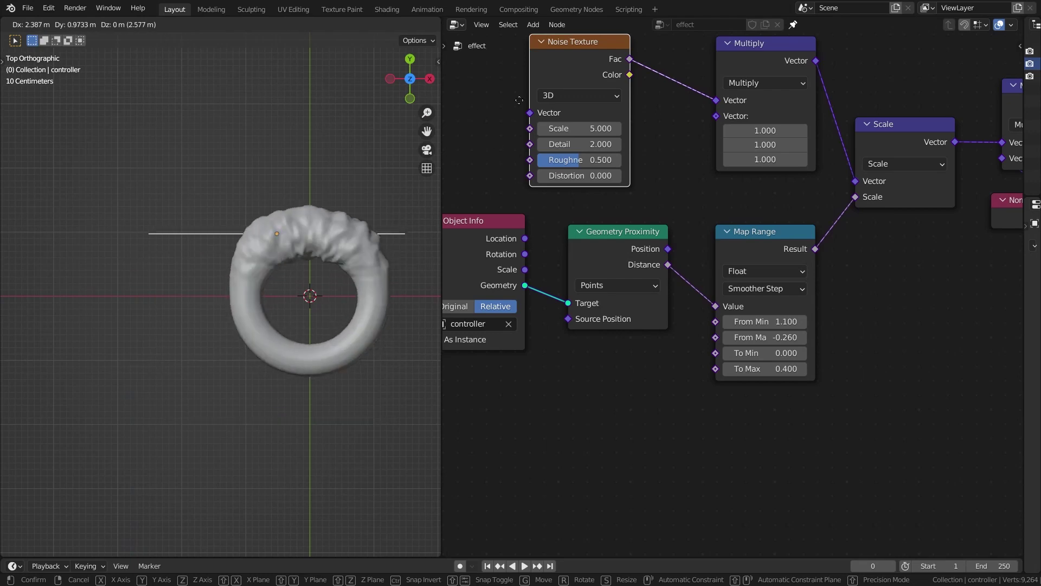
left_click(403, 135)
middle_click_drag(323, 153, 260, 182, "shift")
key("g")
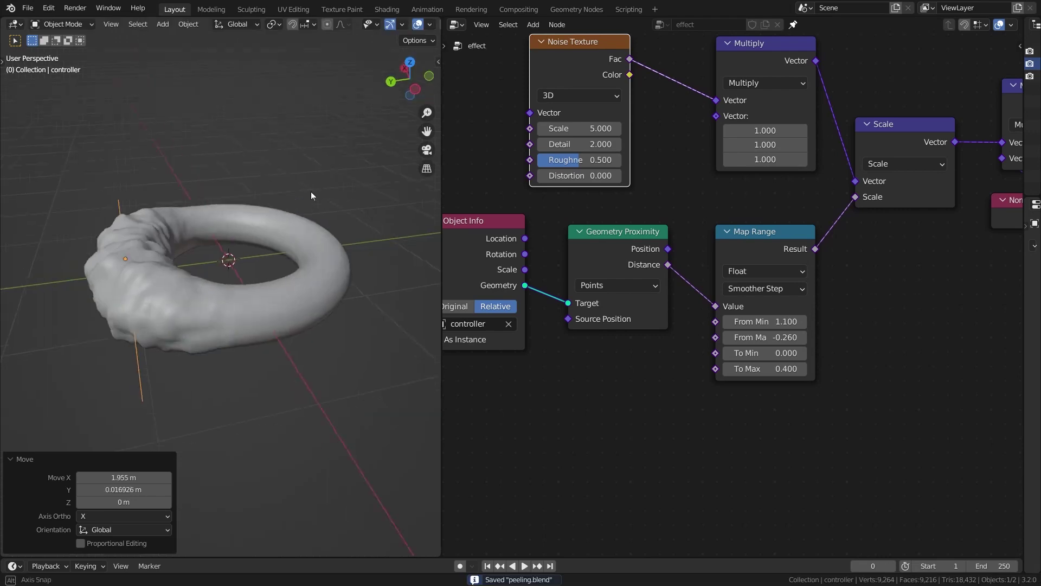
middle_click_drag(311, 191, 313, 224)
scroll(313, 223, "up", 3)
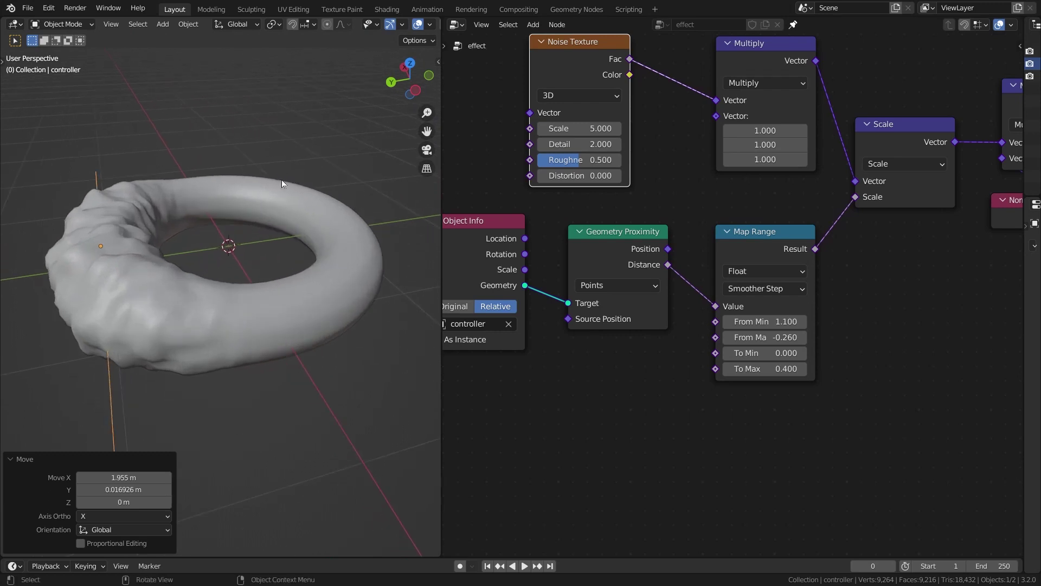
middle_click_drag(282, 178, 344, 70)
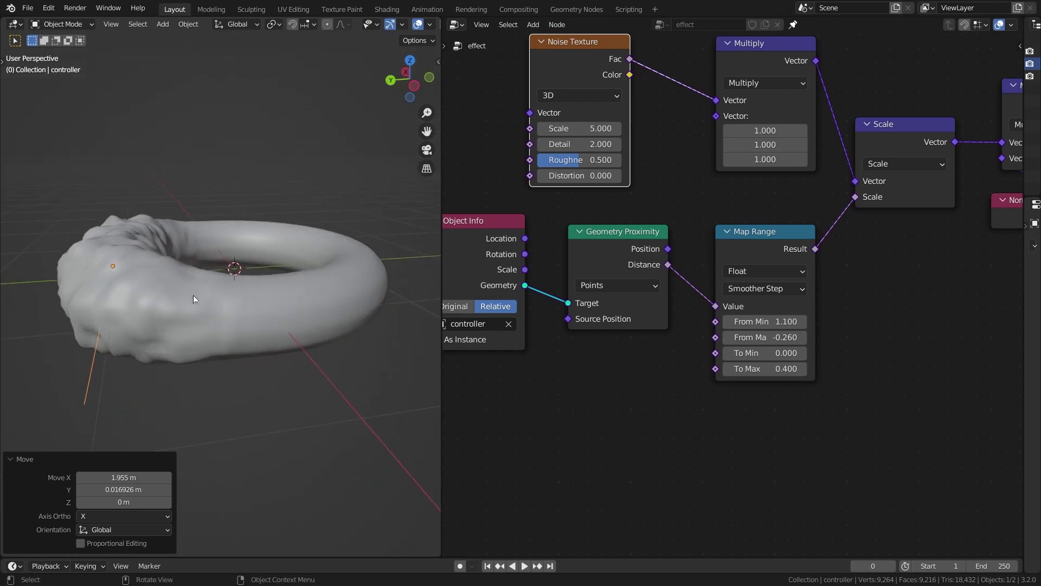
middle_click_drag(194, 287, 182, 285)
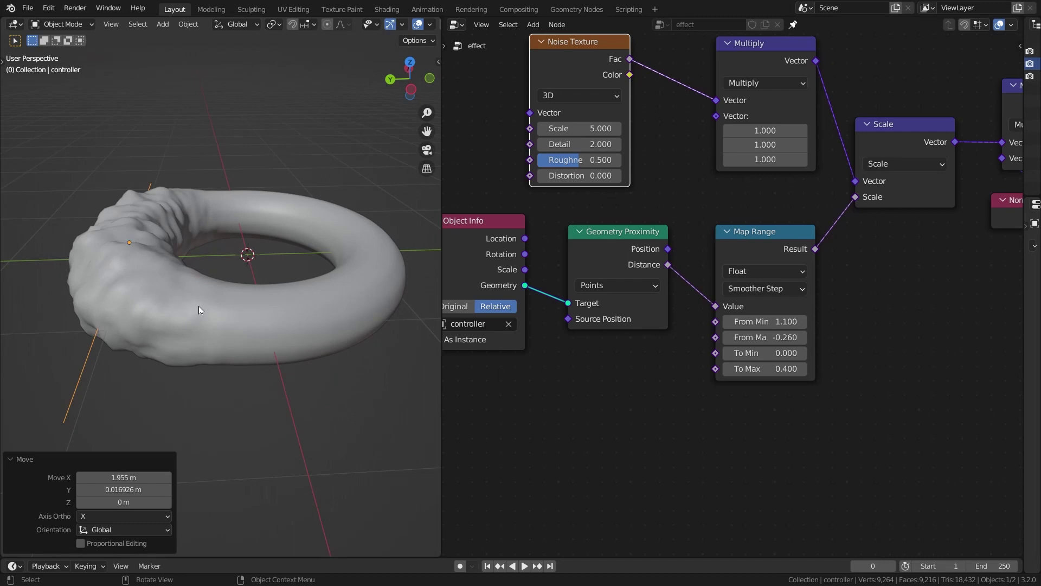
middle_click_drag(230, 321, 209, 249)
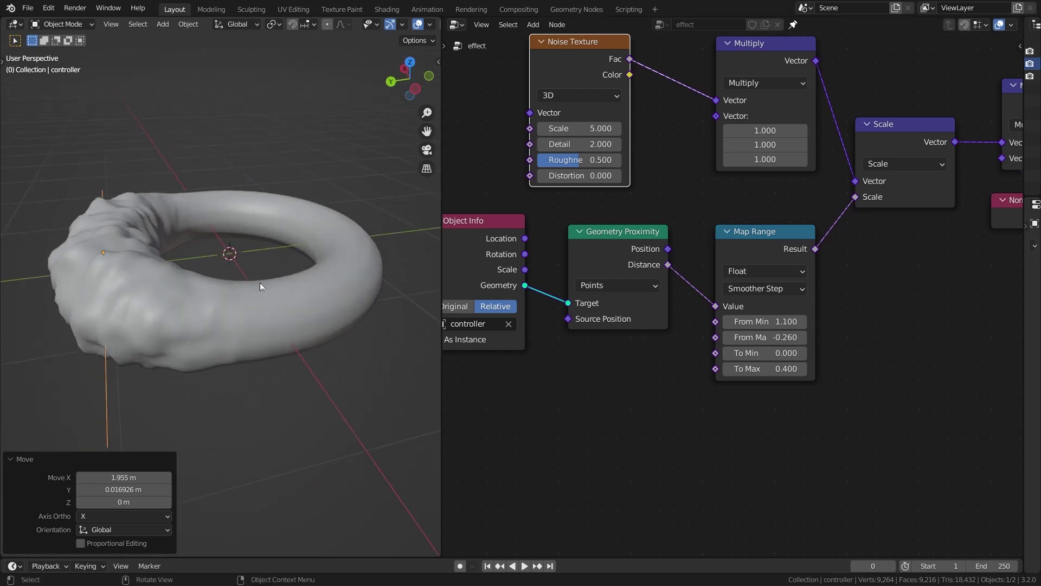
Step: Widen the Outliner and Properties area, select the torus to show its modifier, and nudge the Group Output node
key("Home")
left_click_drag(1024, 347, 875, 335)
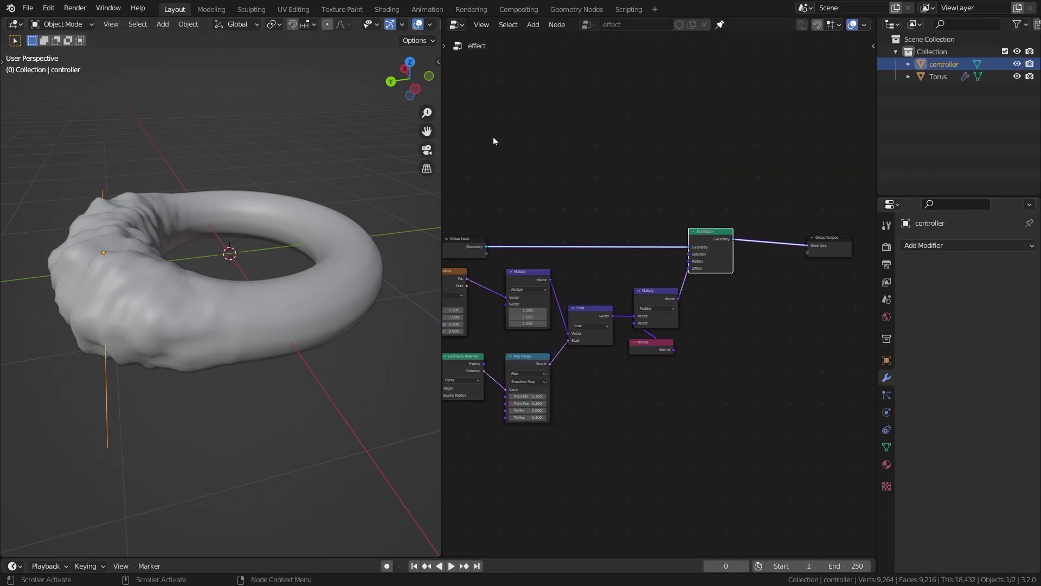
left_click(353, 290)
left_click_drag(830, 249, 823, 240)
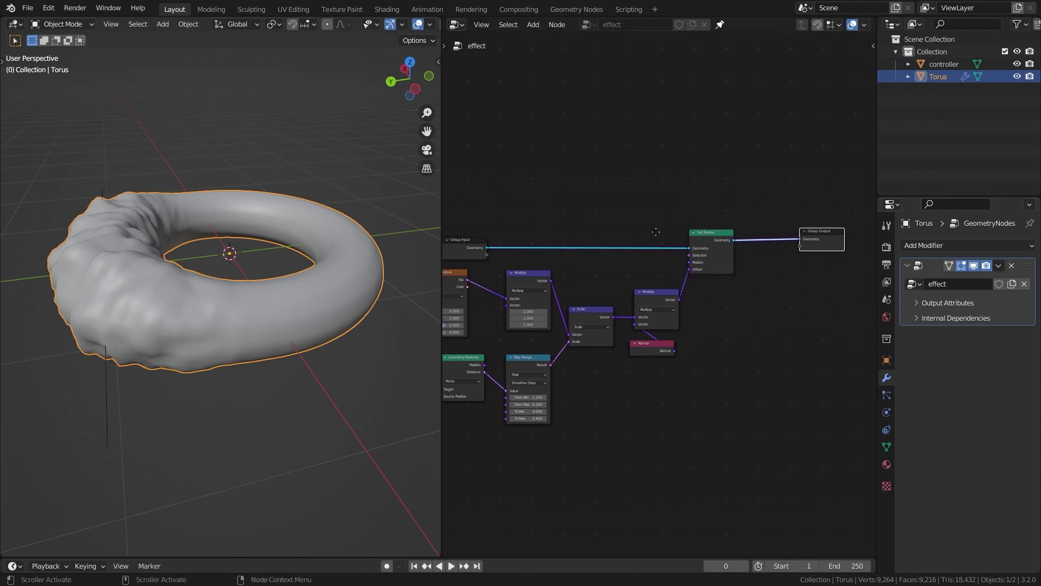
Step: Duplicate Map Range with its Geometry Proximity Distance link kept, place it below the Normal node, and link its Result to a new Group Output socket
middle_click_drag(561, 335, 597, 334)
left_click_drag(585, 362, 736, 335)
middle_click_drag(554, 358, 554, 302)
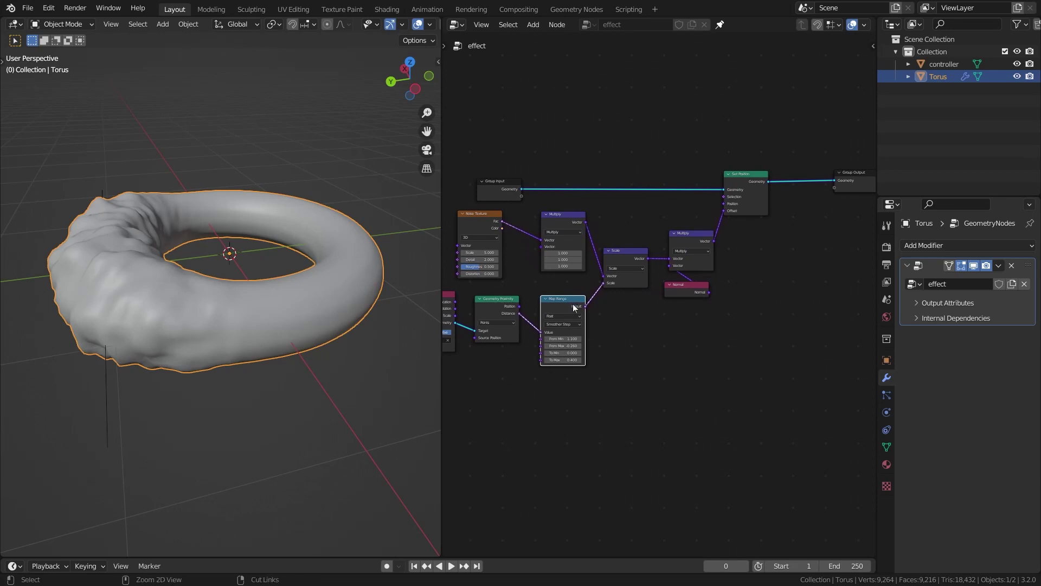
key("ctrl+shift+d")
left_click(697, 345)
left_click_drag(694, 341, 834, 187)
middle_click_drag(729, 249, 738, 207)
scroll(629, 289, "up", 2)
left_click_drag(538, 244, 545, 234)
left_click_drag(675, 294, 685, 289)
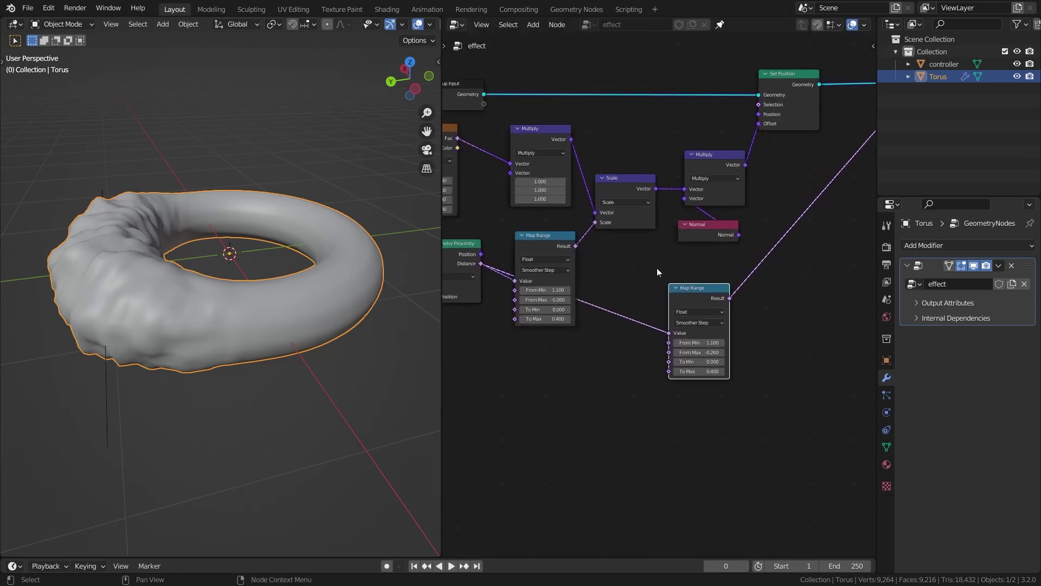
Step: Name the Result output attribute "a" in the torus's Geometry Nodes modifier
middle_click_drag(647, 222, 646, 253)
middle_click_drag(660, 294, 658, 326, "ctrl")
middle_click_drag(658, 273, 651, 308)
scroll(651, 308, "up", 3)
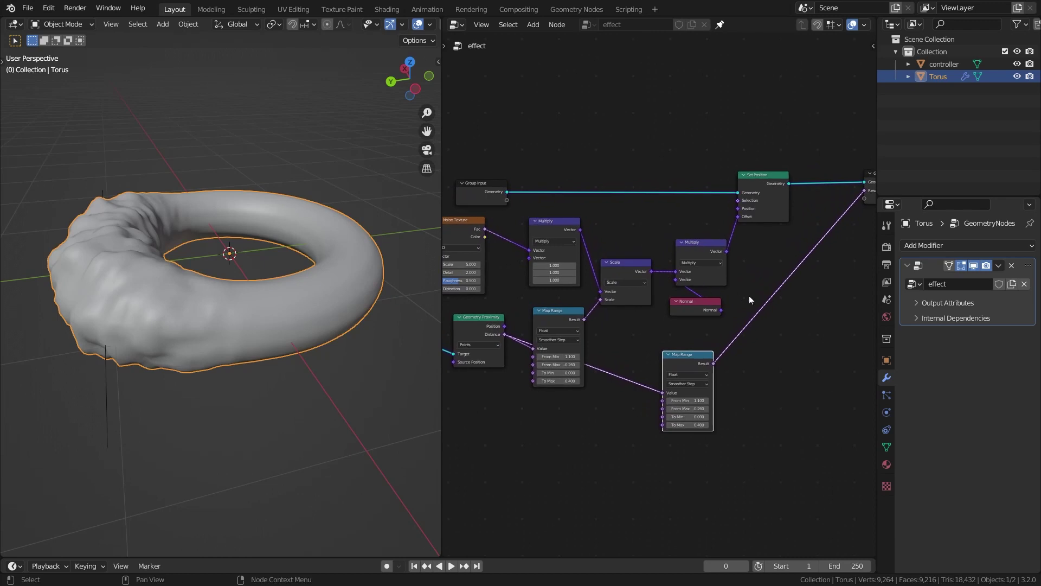
left_click(934, 303)
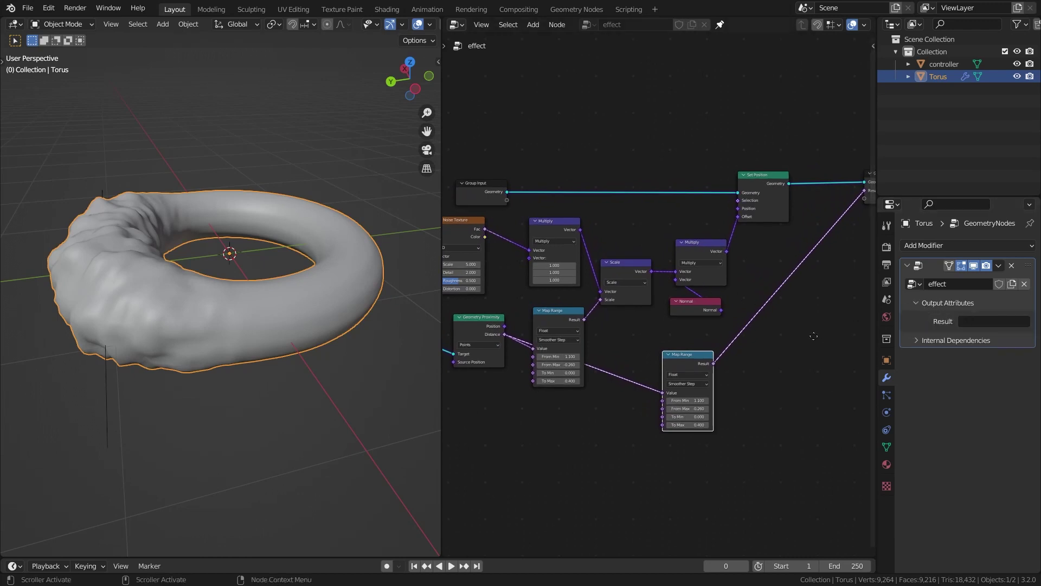
middle_click_drag(815, 340, 764, 335)
left_click(994, 321)
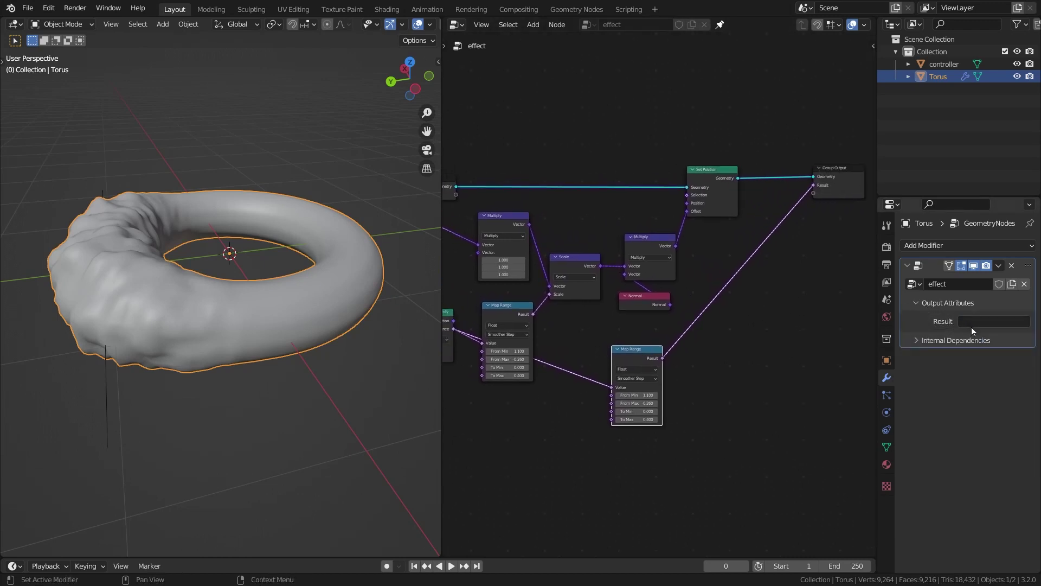
type("a")
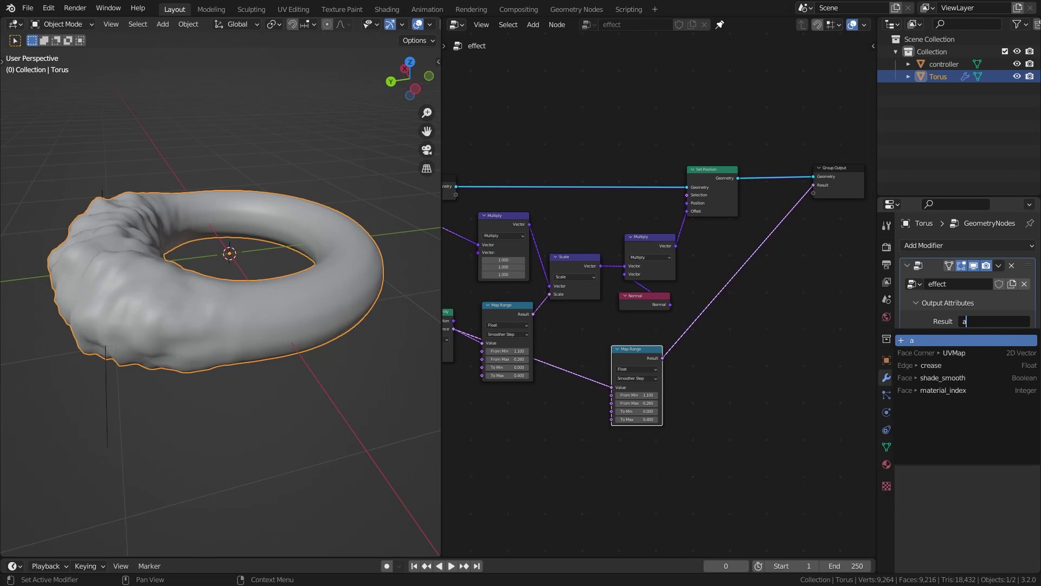
left_click(942, 337)
Step: Insert a Set Material node between Set Position and Group Output and choose an existing material for it
type("set")
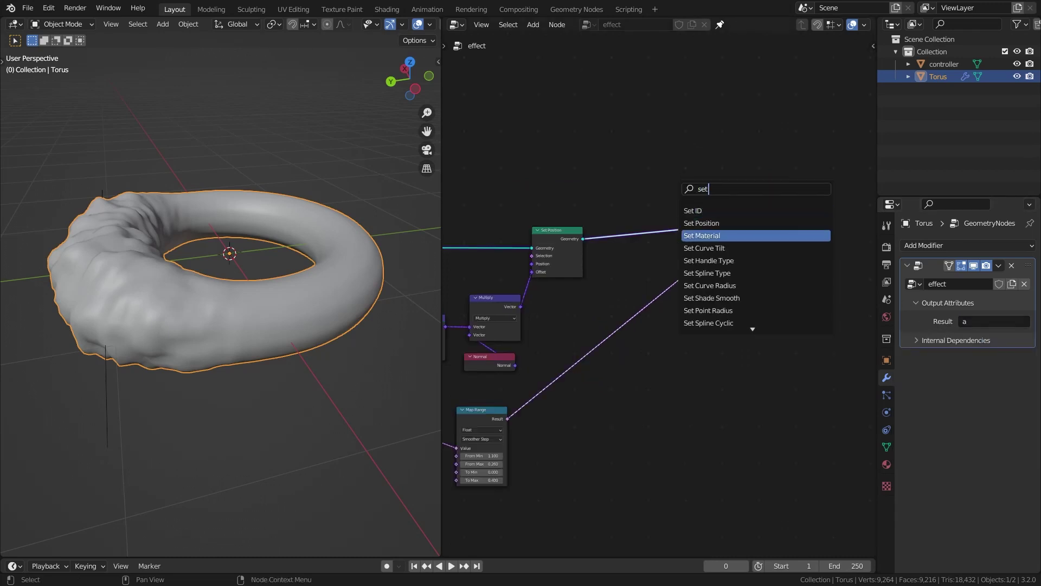
key("Return")
left_click(647, 249)
left_click(647, 249)
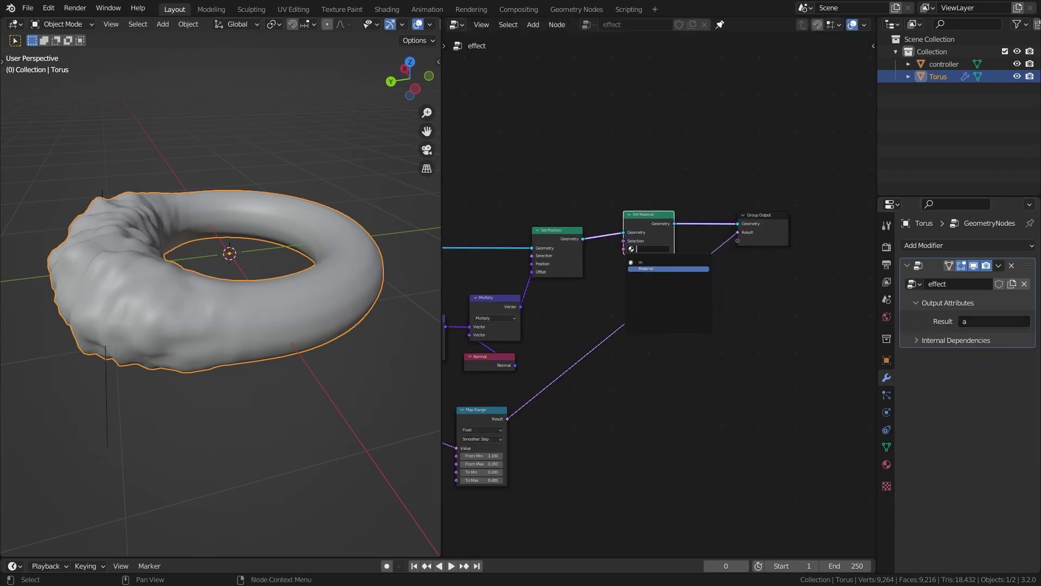
key("Down")
left_click(645, 269)
Step: Change the node editor to the Shader Editor and assign the existing material m to the torus
left_click(458, 27)
left_click(484, 142)
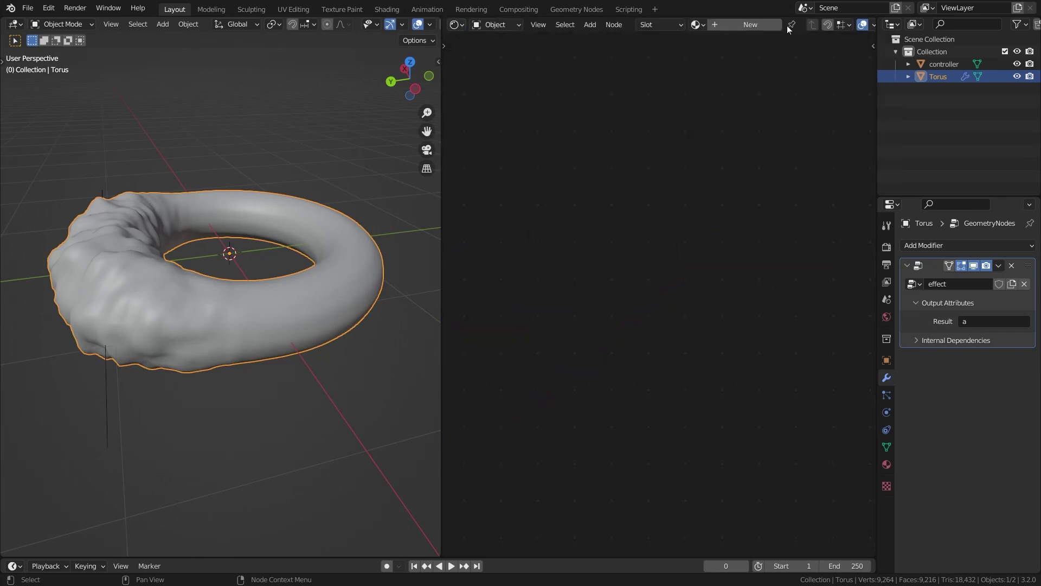
left_click(696, 24)
left_click(716, 40)
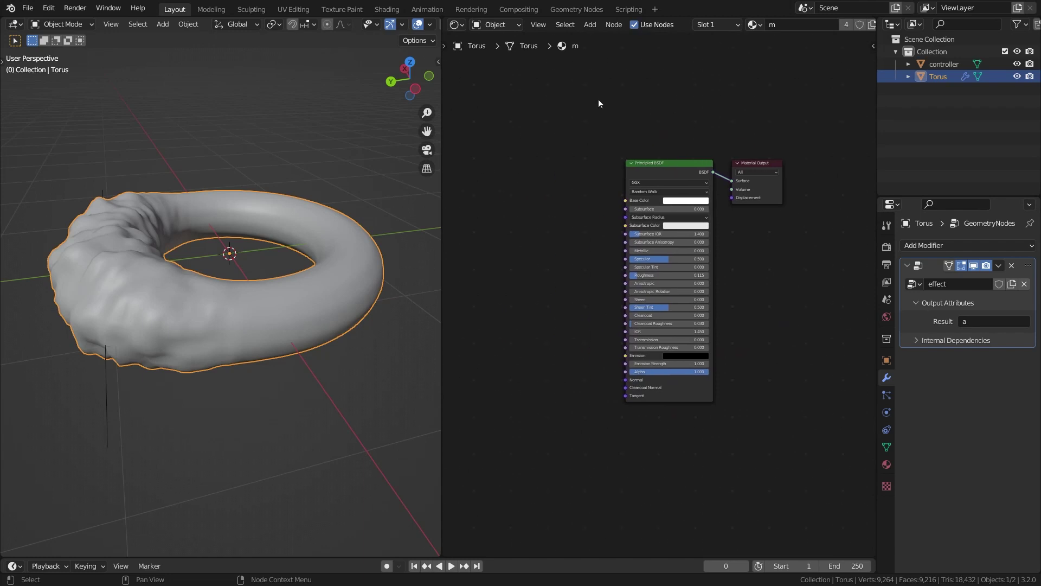
Step: Add an Attribute node with the name "a" beside the Principled BSDF and preview its Color output
key("shift+a")
left_click(620, 142)
type("at")
key("Return")
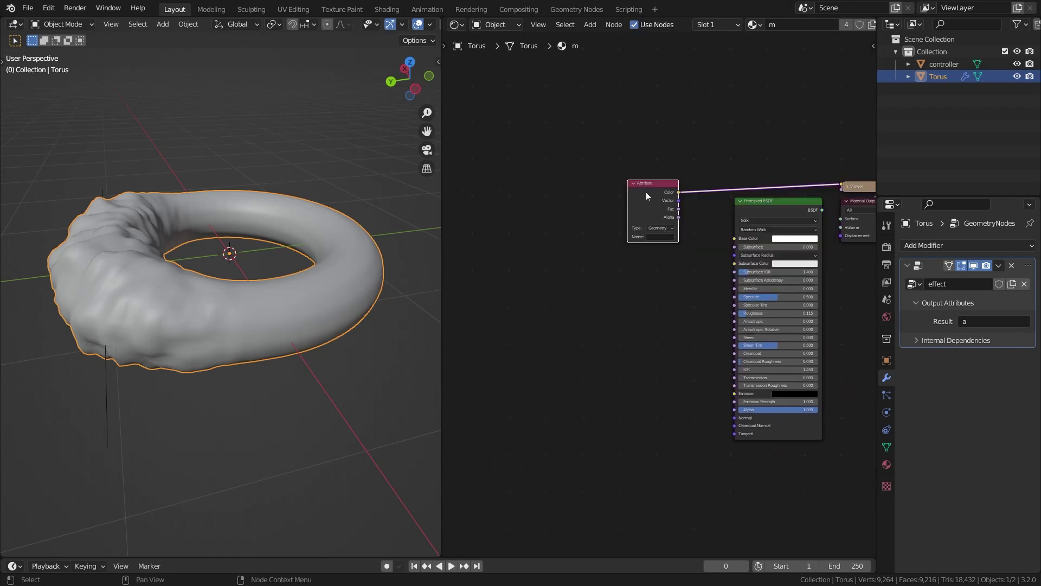
left_click_drag(647, 193, 595, 203)
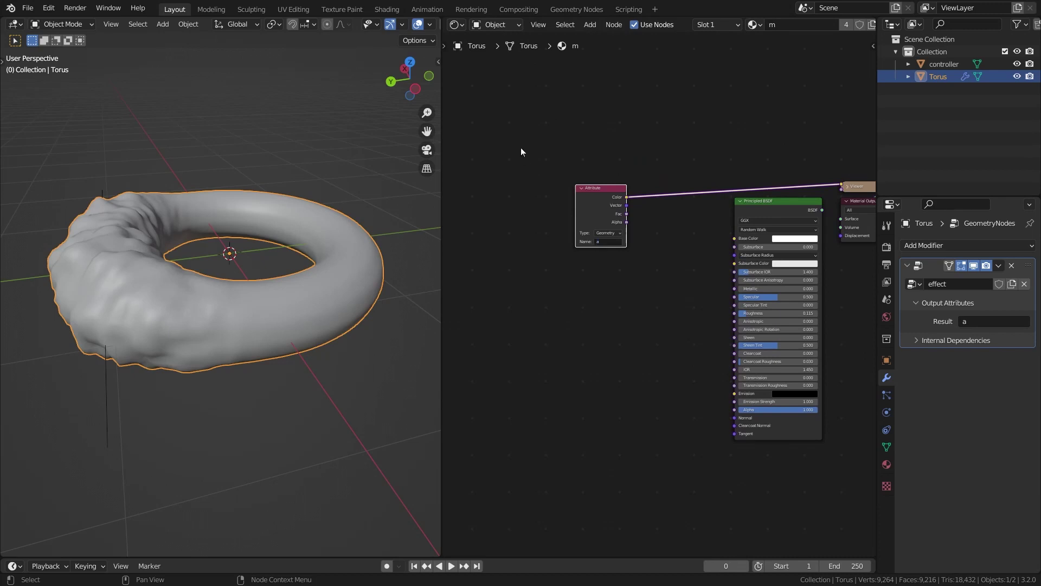
Step: Switch the viewport to Material Preview shading to show the attribute on the torus
scroll(412, 25, "down", 3)
left_click(423, 25)
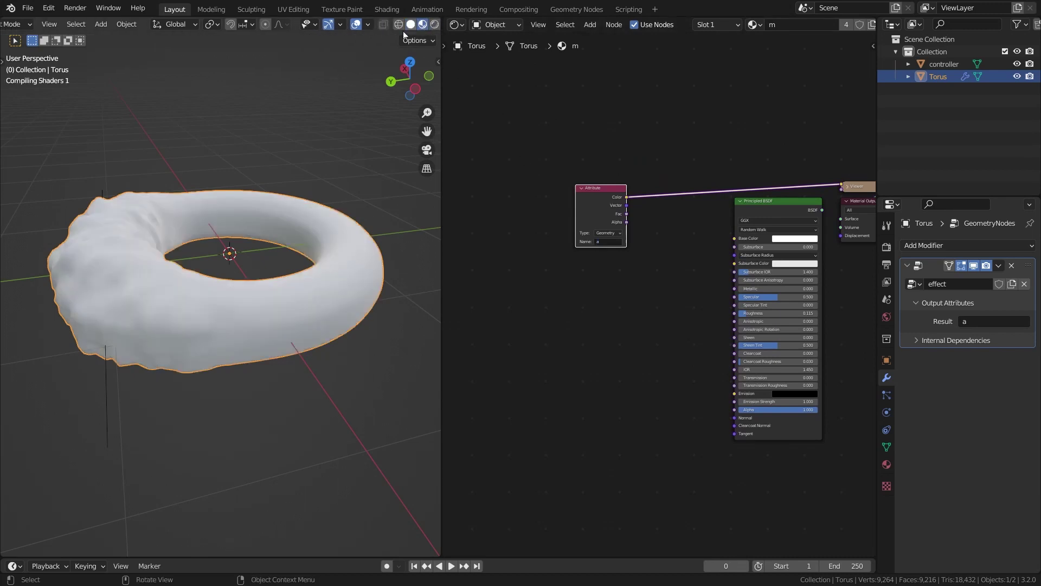
mouse_move(245, 148)
middle_mouse_down()
mouse_move(252, 184)
mouse_move(181, 148)
mouse_move(187, 108)
mouse_move(171, 149)
mouse_move(197, 149)
mouse_move(238, 203)
mouse_move(218, 105)
mouse_move(304, 240)
mouse_move(193, 111)
mouse_move(227, 178)
mouse_move(255, 155)
middle_mouse_up()
middle_click_drag(700, 161, 634, 153)
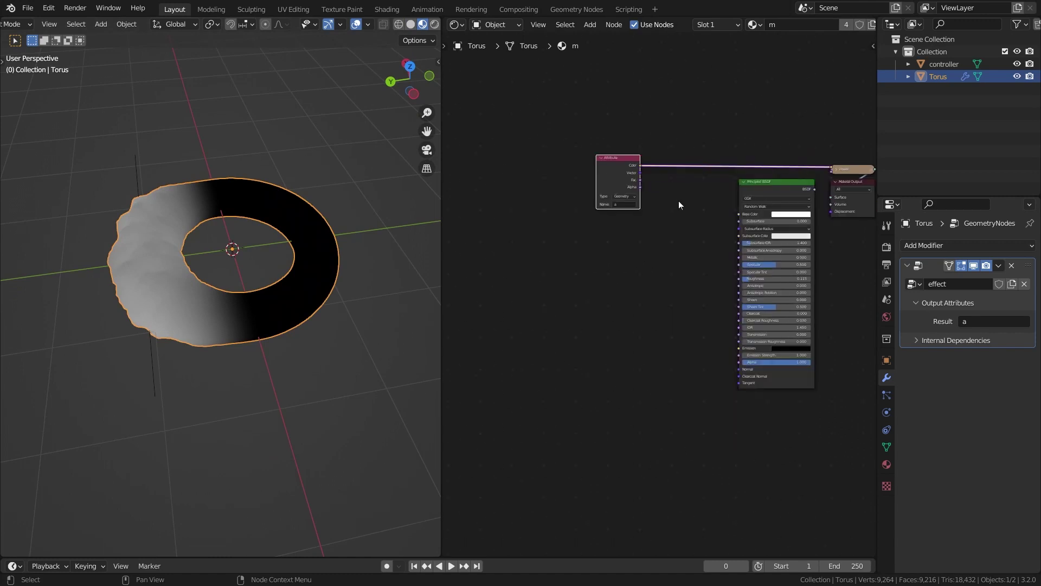
Step: Add a Voronoi Texture node below the Attribute node
key("shift+a")
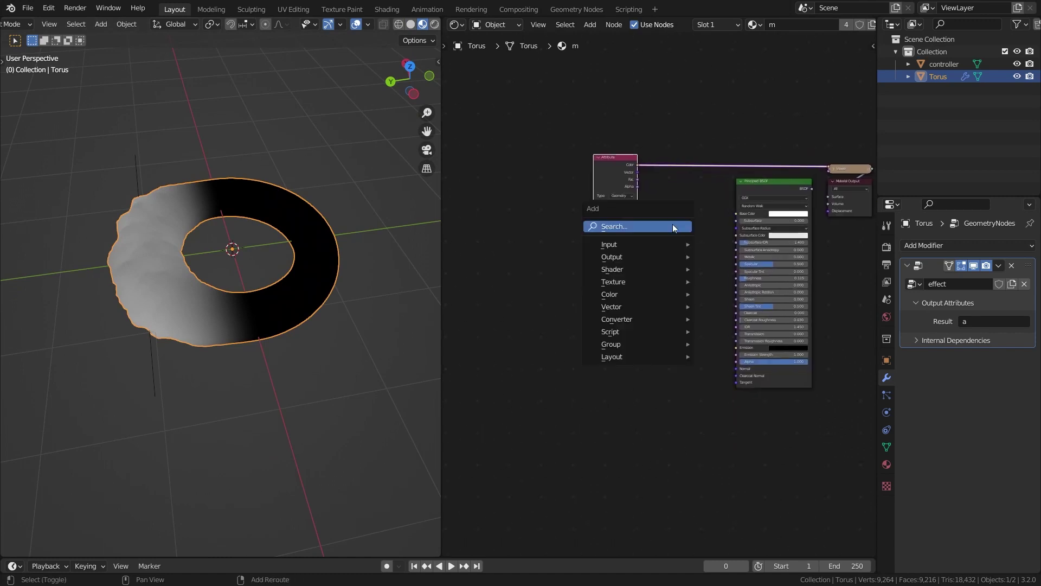
left_click(672, 226)
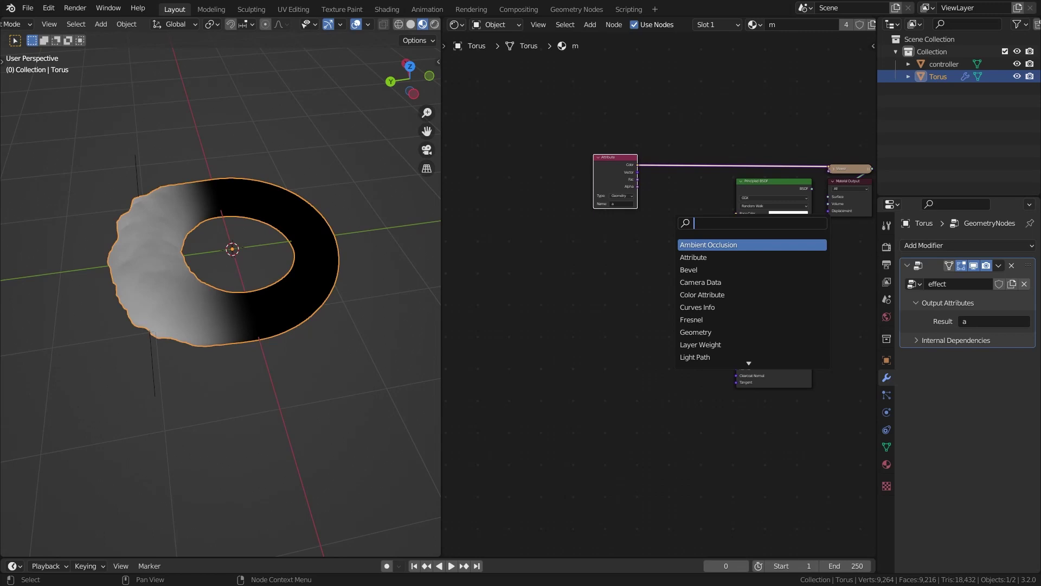
type("voro")
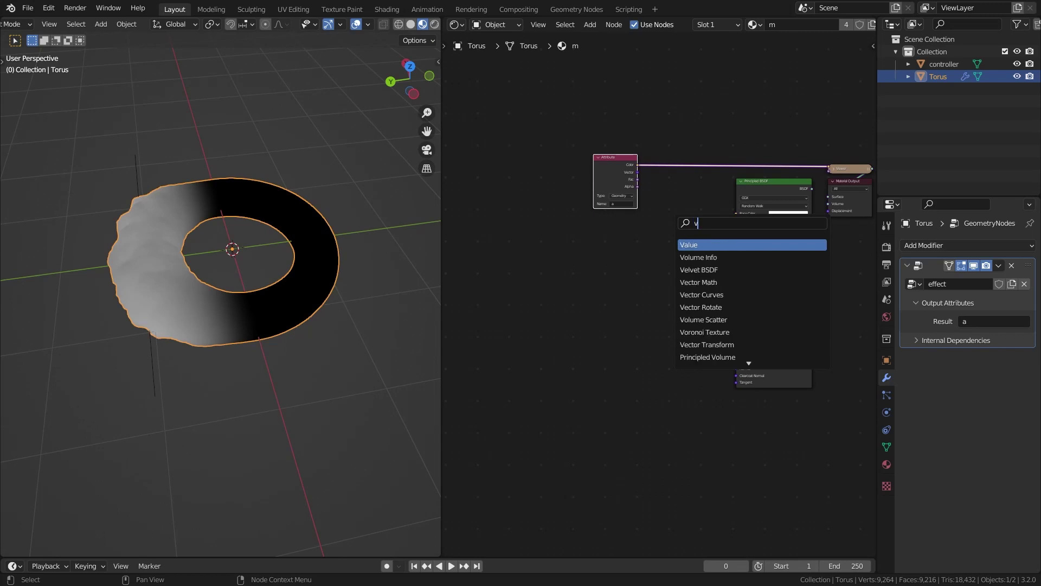
key("Return")
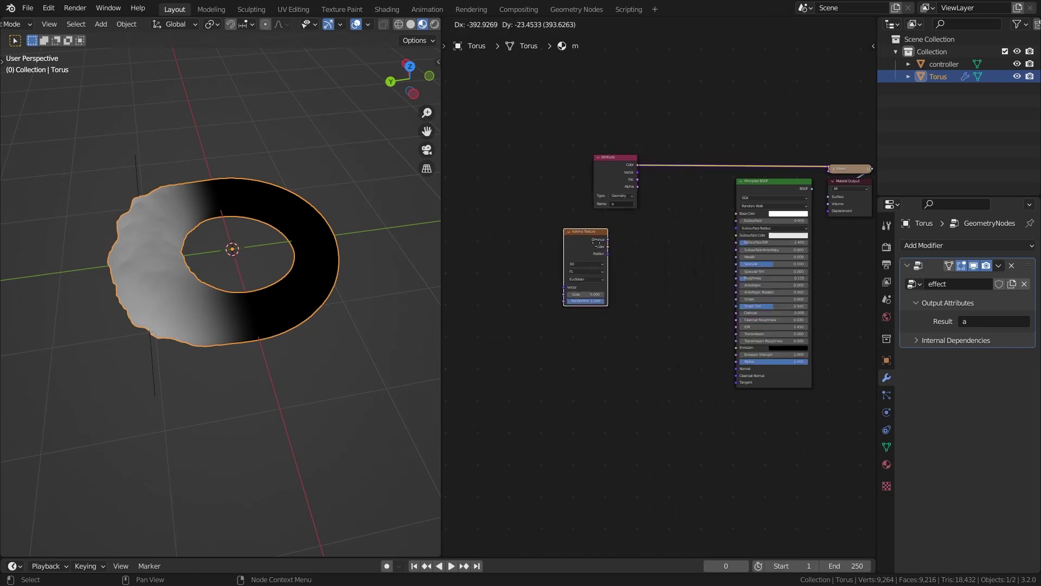
left_click(552, 227)
Step: Add Mapping and Texture Coordinate nodes to the Voronoi Texture and feed Object coordinates into Mapping's Vector
scroll(550, 222, "up", 3)
middle_click_drag(485, 189, 616, 158)
key("ctrl+t")
middle_click_drag(542, 157, 649, 155)
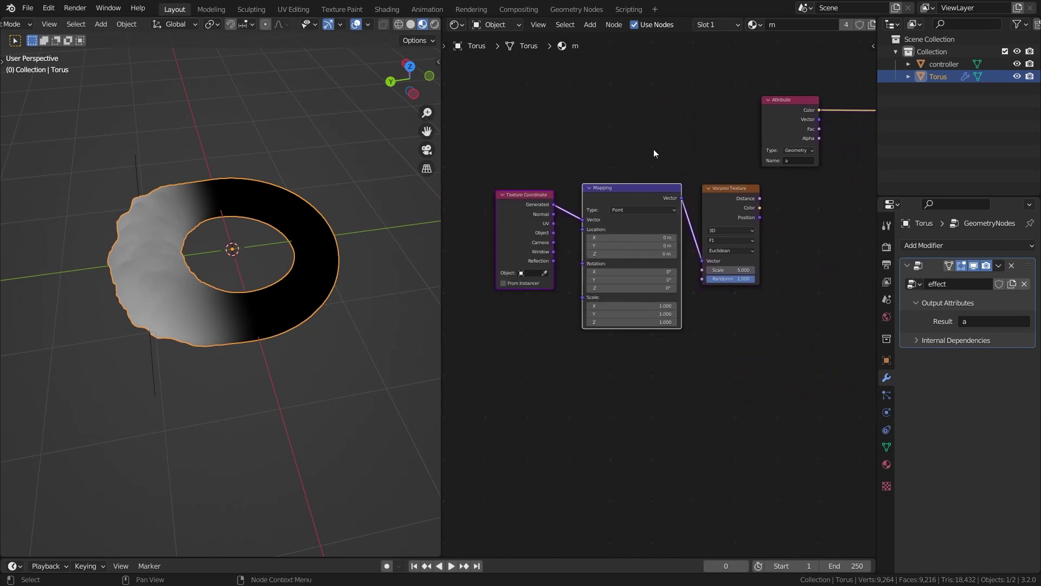
scroll(549, 177, "up", 2)
left_click_drag(541, 223, 570, 206)
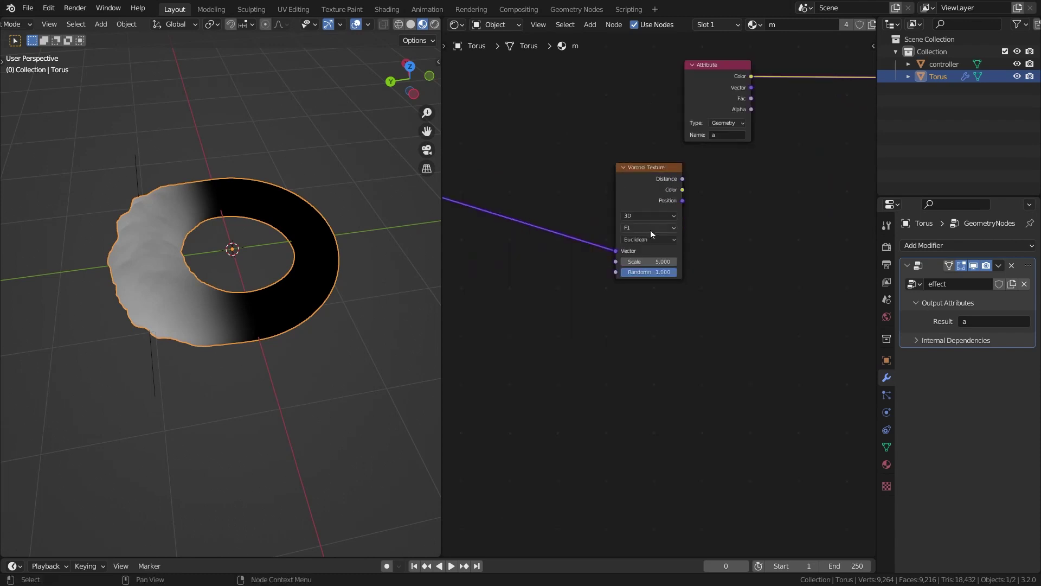
Step: Set the Voronoi Texture's feature to Distance to Edge and shift the node away from the Attribute node
left_click(651, 229)
left_click(659, 265)
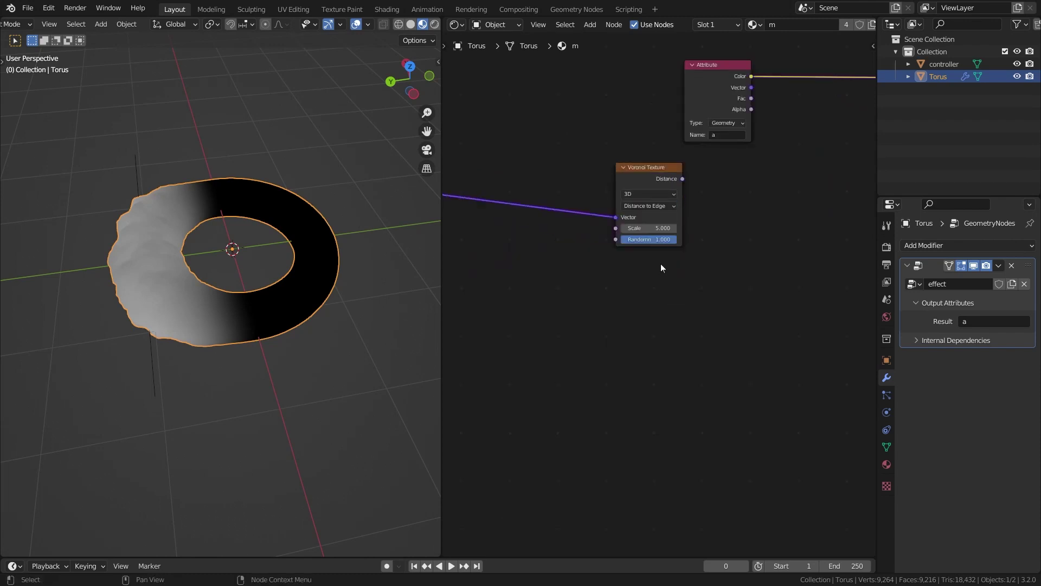
left_click_drag(640, 169, 616, 192)
Step: Feed the Voronoi Distance into a new Math node set to Greater Than
scroll(615, 187, "down", 3)
middle_click_drag(632, 203, 591, 222)
left_click_drag(615, 248, 700, 234)
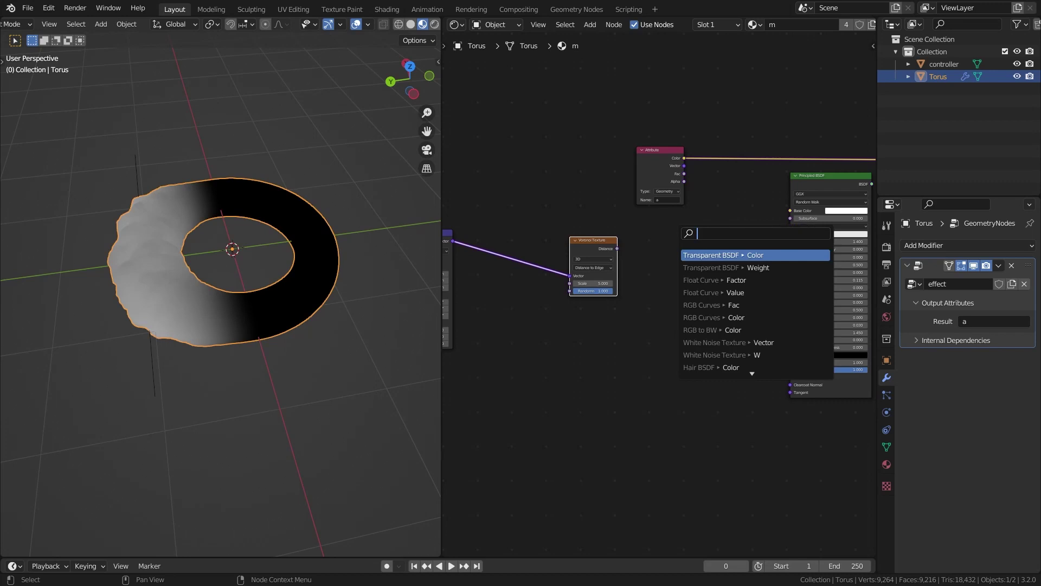
type("math")
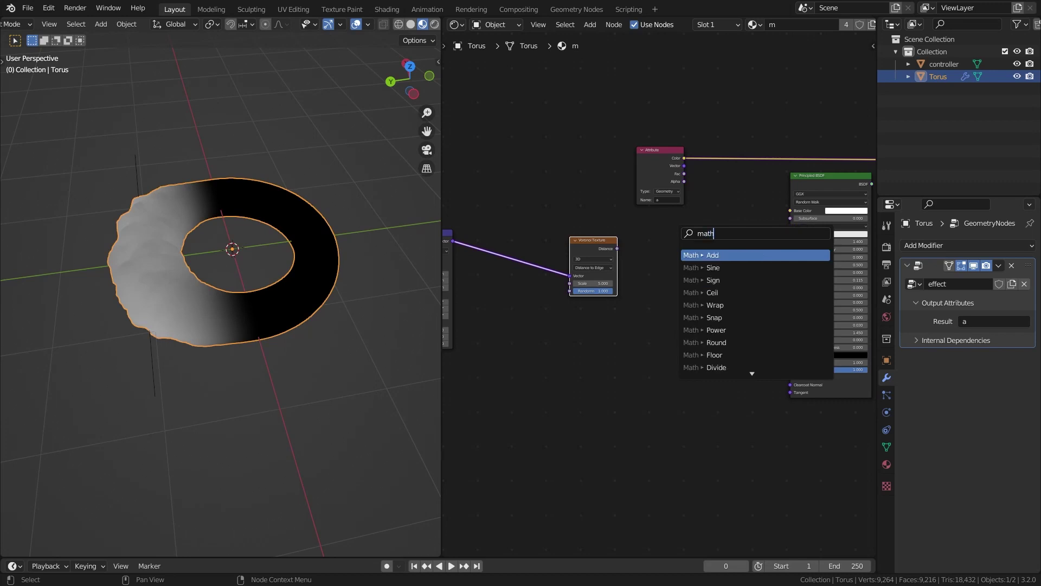
key("Return")
left_click(665, 256)
left_click(687, 269)
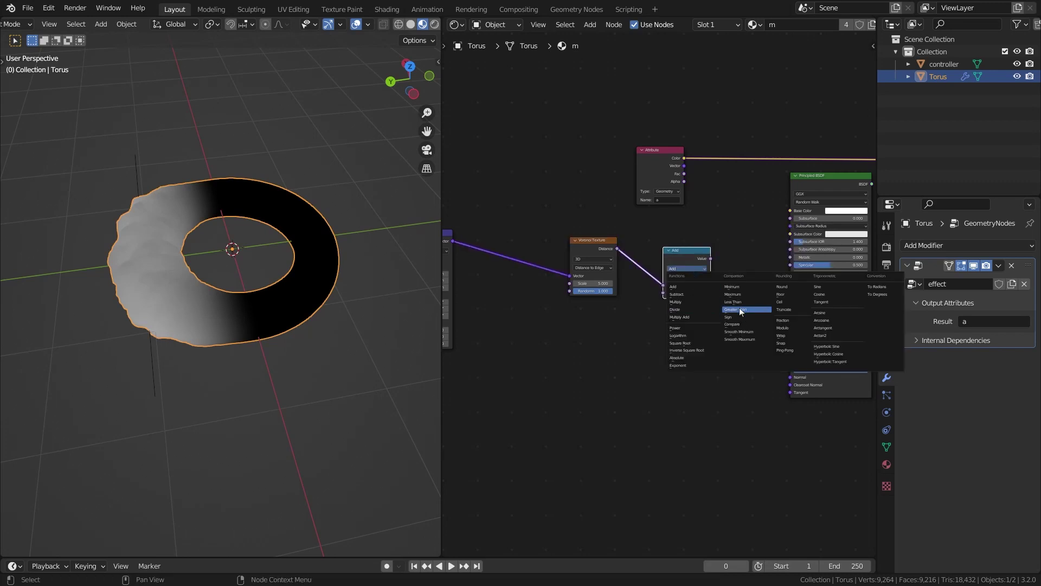
left_click(740, 309)
Step: Duplicate the Greater Than node, insert the copy between Voronoi Texture and Greater Than, and set it to Add
scroll(692, 226, "up", 3)
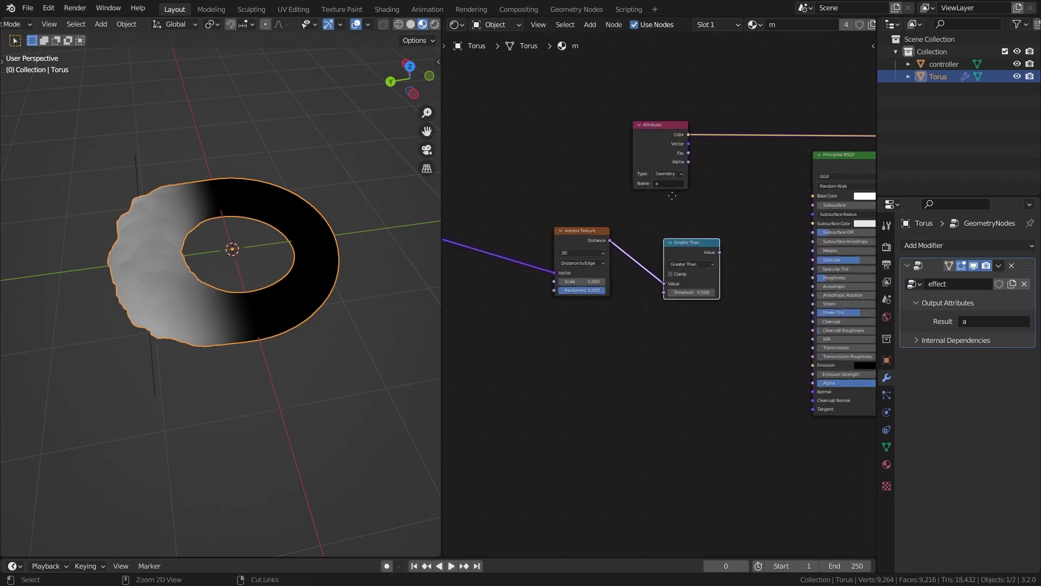
key("shift+d")
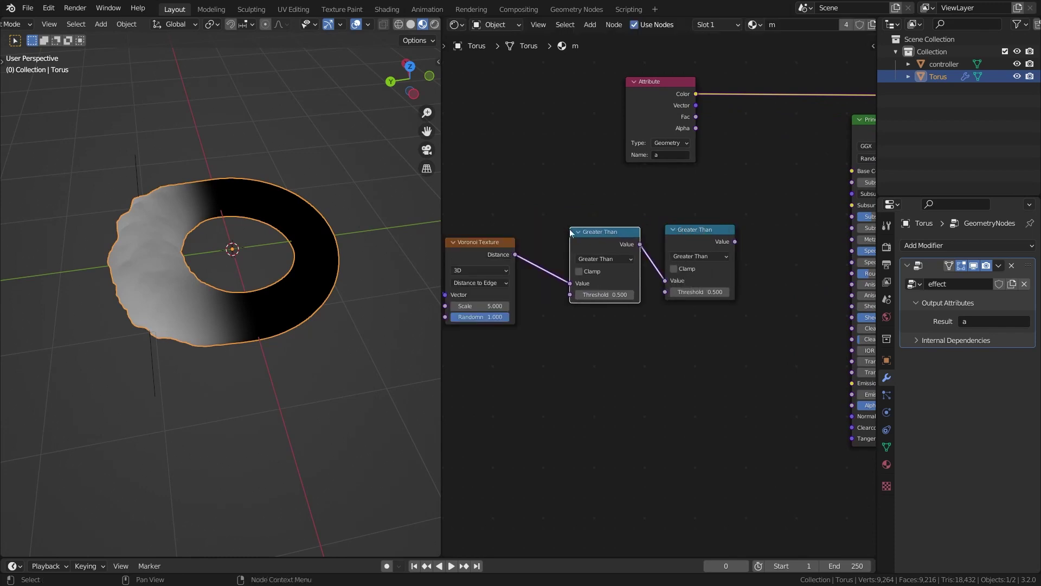
left_click(567, 228)
left_click(610, 259)
left_click(614, 254)
key("a")
left_click(614, 256)
key("a")
Step: Preview the Greater Than output on the torus and set its Threshold to 0.520
left_click(702, 229, "ctrl+shift")
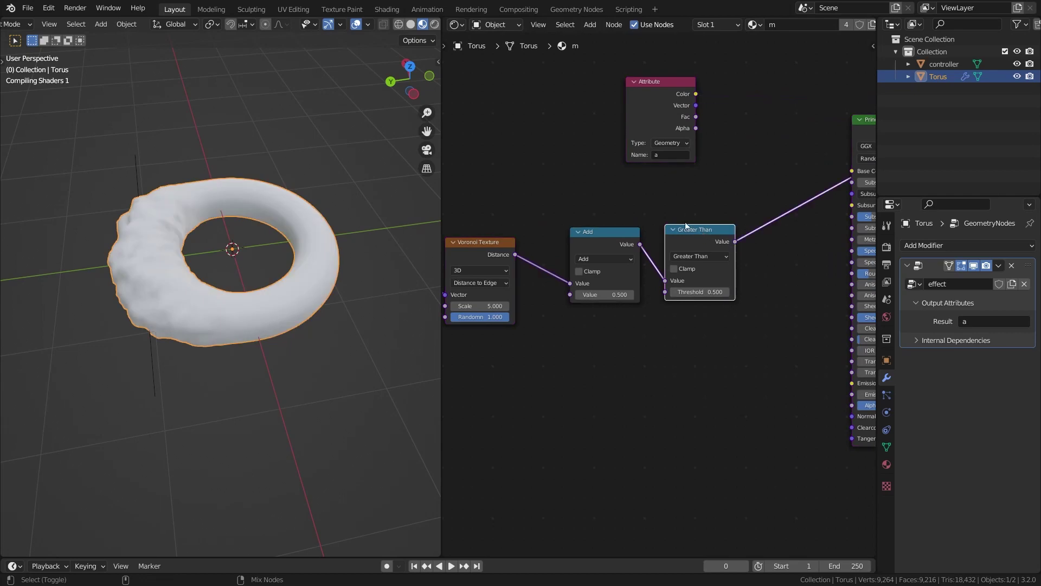
middle_click_drag(269, 192, 344, 193)
left_click_drag(700, 291, 698, 288)
Step: Set the Add node's second value to 0.460 to widen the cracks between the Voronoi cells
middle_click_drag(596, 269, 639, 269)
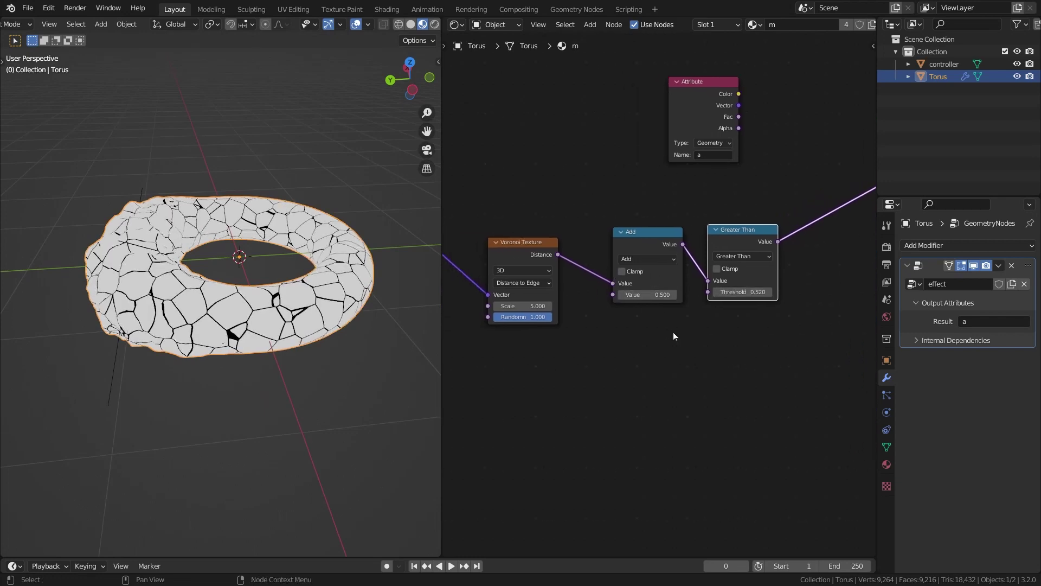
scroll(657, 293, "up", 2)
mouse_move(657, 294)
left_mouse_down()
mouse_move(672, 294)
mouse_move(640, 294)
mouse_move(660, 291)
left_mouse_up()
middle_click_drag(591, 188, 606, 252)
scroll(606, 249, "down", 3)
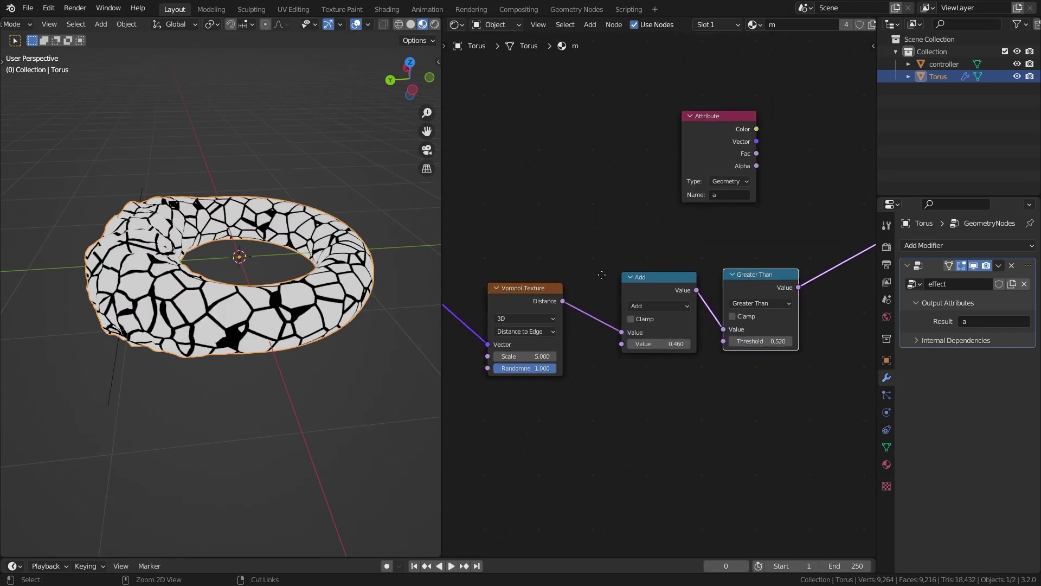
Step: Move the Attribute node below the Voronoi Texture, feed its Color into the Add node's second value, and preview the Greater Than output
left_click(689, 191, "ctrl+shift")
middle_click_drag(646, 237, 571, 226)
left_click(777, 201, "ctrl+shift")
left_click_drag(628, 182, 500, 388)
middle_click_drag(500, 388, 613, 339)
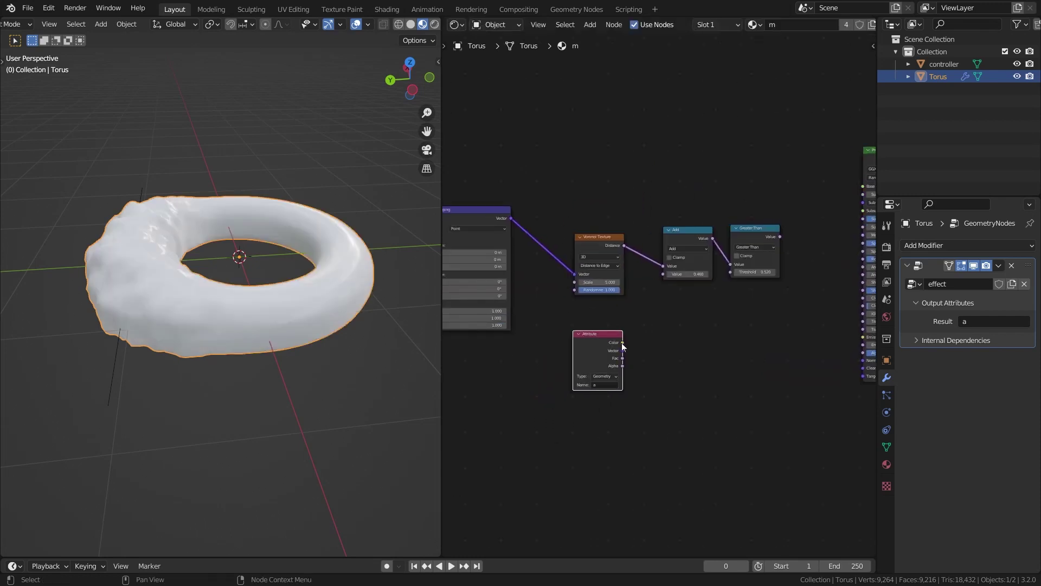
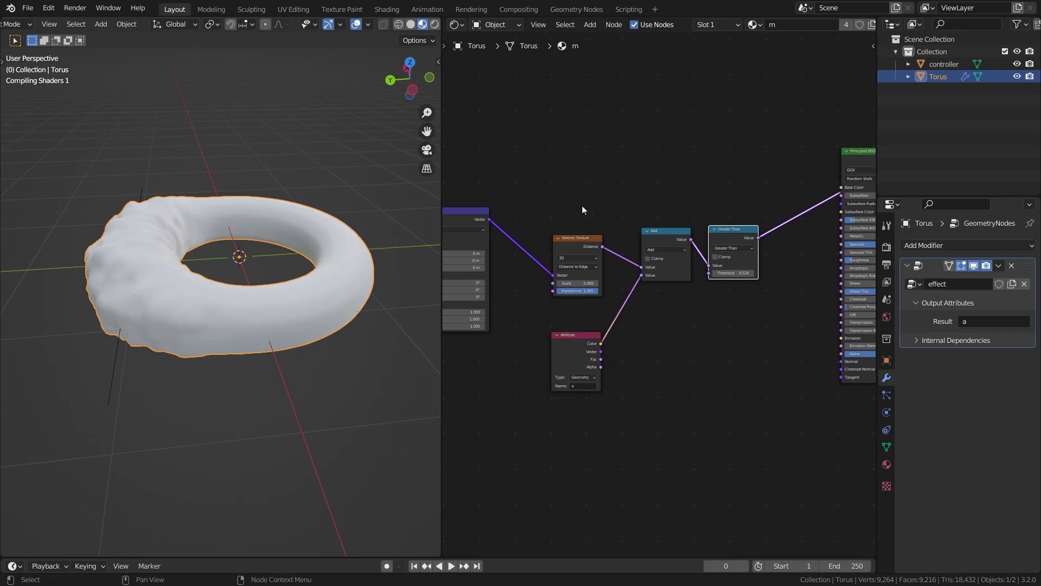
middle_click_drag(242, 261, 277, 279)
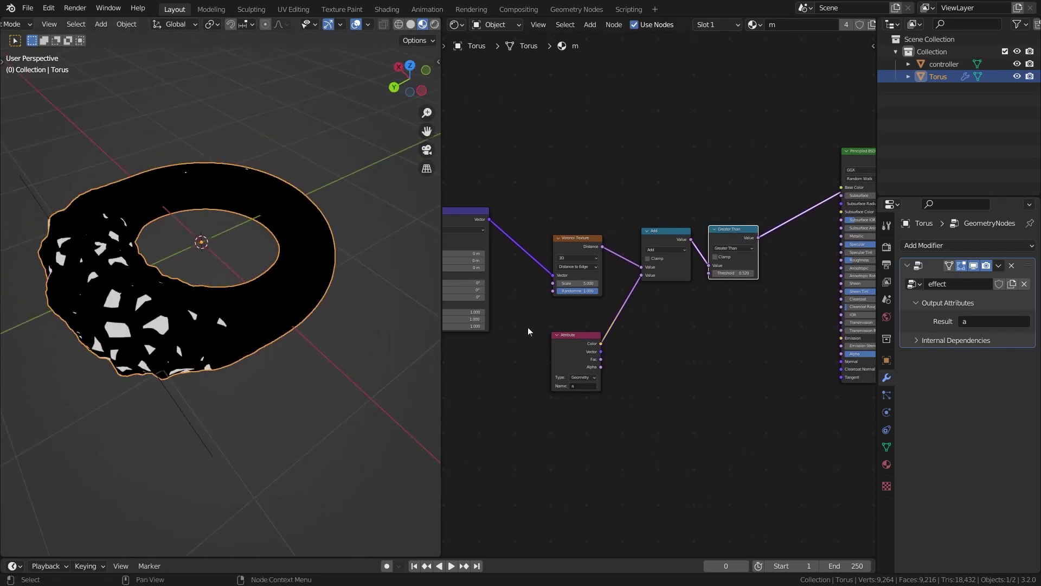
Step: Insert a Map Range node between the Attribute node's Color and the Add node's second value
scroll(559, 335, "up", 3)
left_click_drag(610, 349, 533, 413)
key("shift+a")
left_click(566, 353)
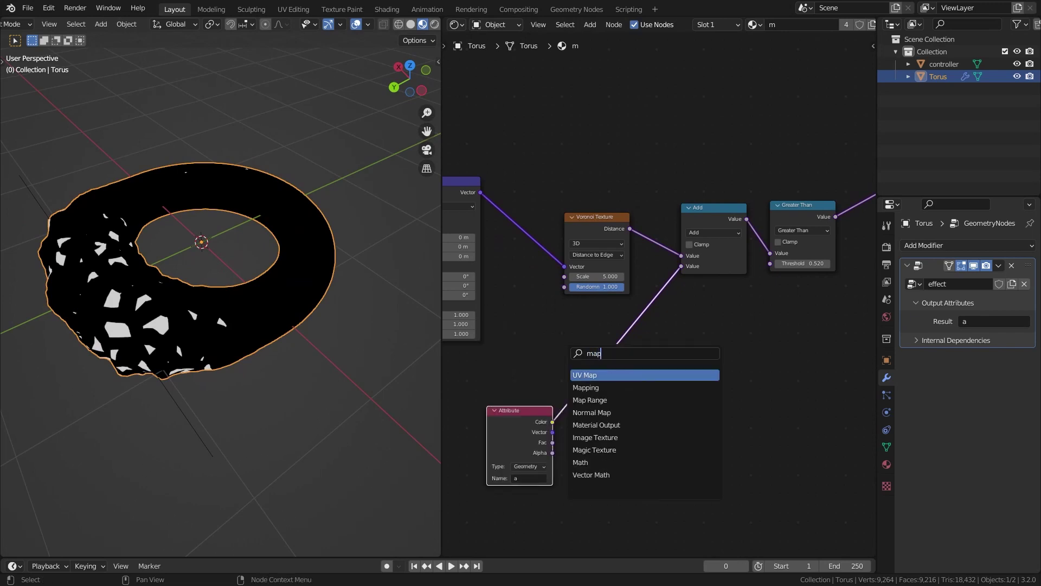
key("Down")
key("Down")
key("Return")
left_click(567, 356)
middle_click_drag(568, 356, 608, 330, "ctrl")
left_click_drag(615, 319, 667, 305)
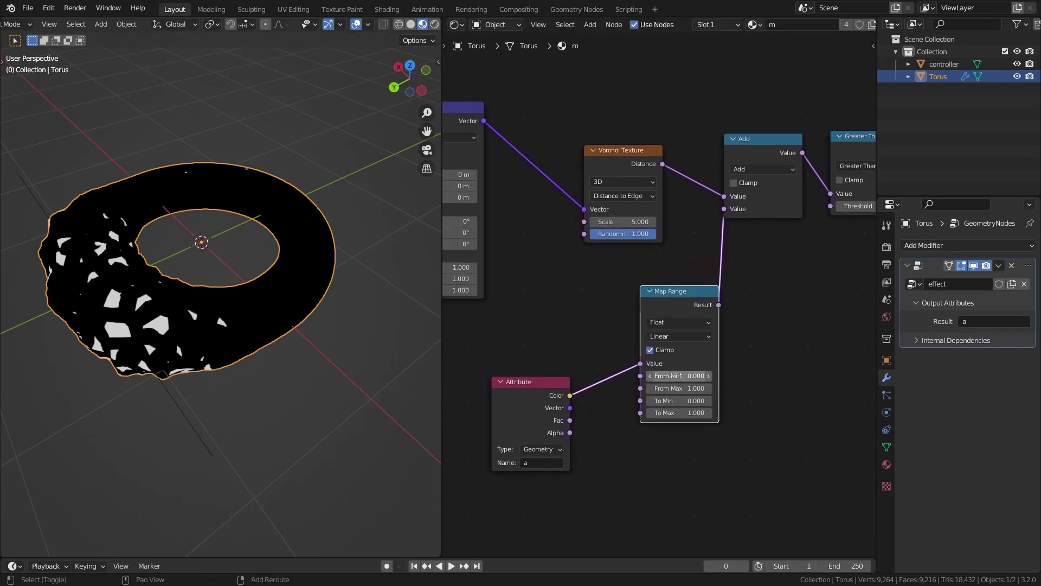
Step: Set the Map Range to From Min -0.190, From Max 0.550, To Min 1 and To Max 0
left_click_drag(685, 376, 662, 382)
type("1")
key("Return")
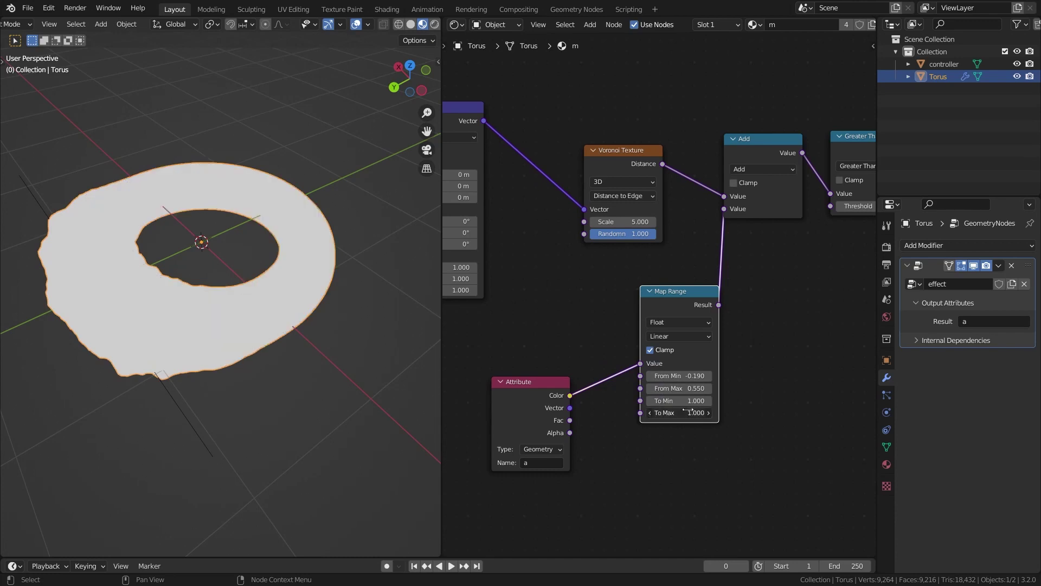
type("0")
key("Return")
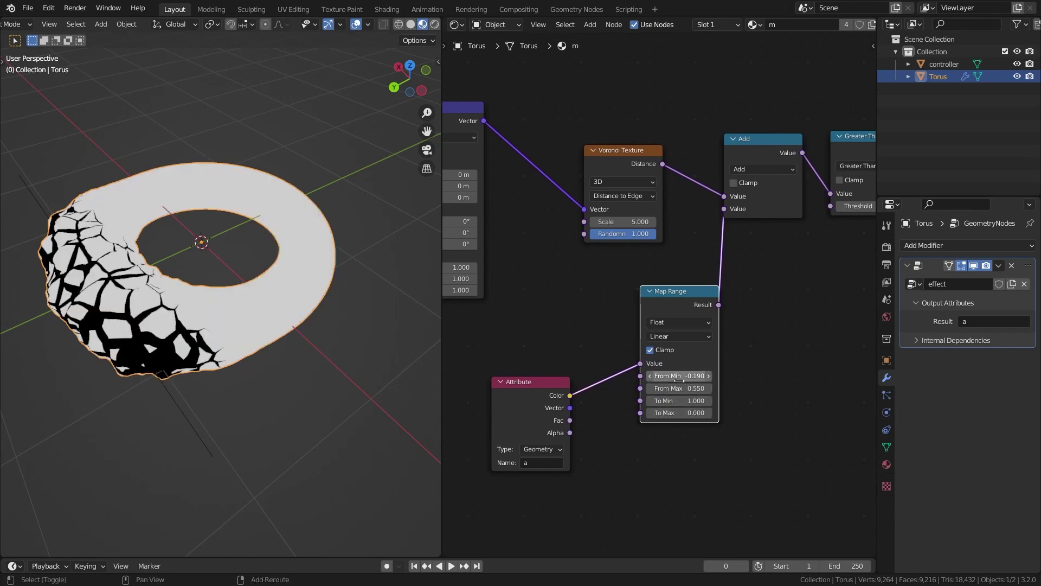
Step: Adjust the Map Range to From Min -0.240 and From Max 0.260 while trying its Clamp option
left_click_drag(669, 387, 665, 387)
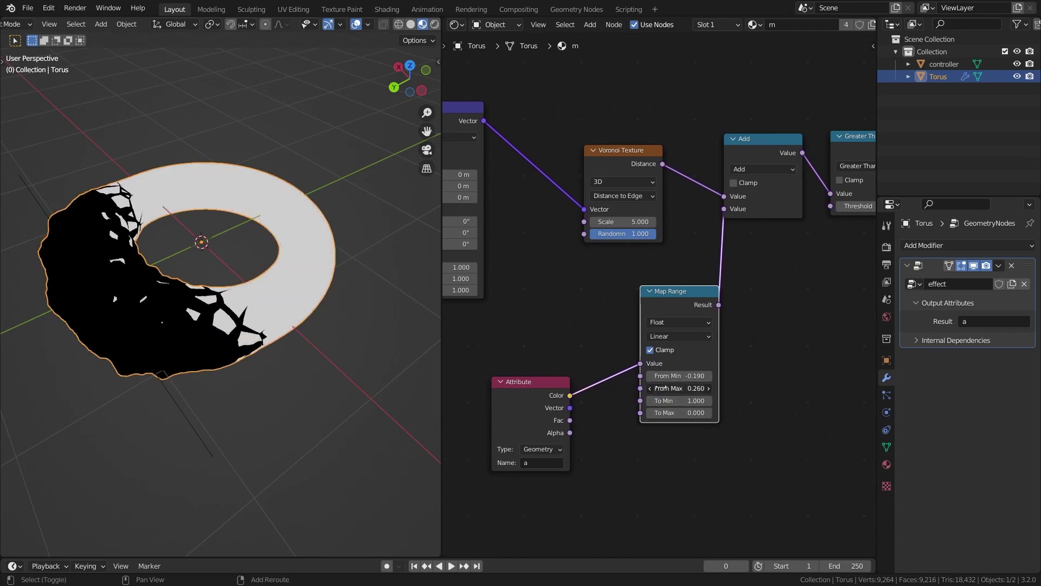
left_click_drag(674, 376, 668, 376)
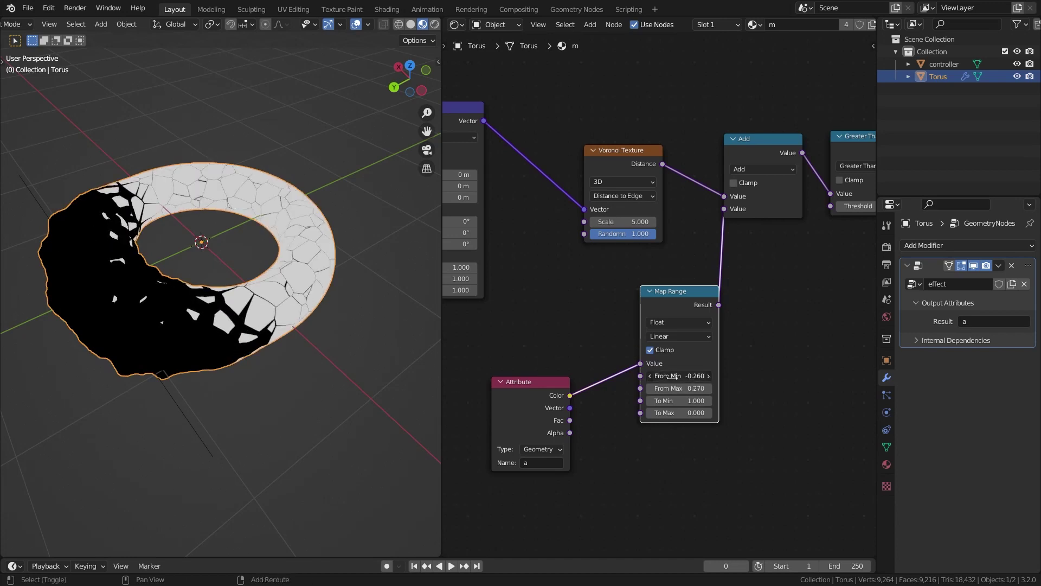
left_click(656, 350)
left_click(655, 351)
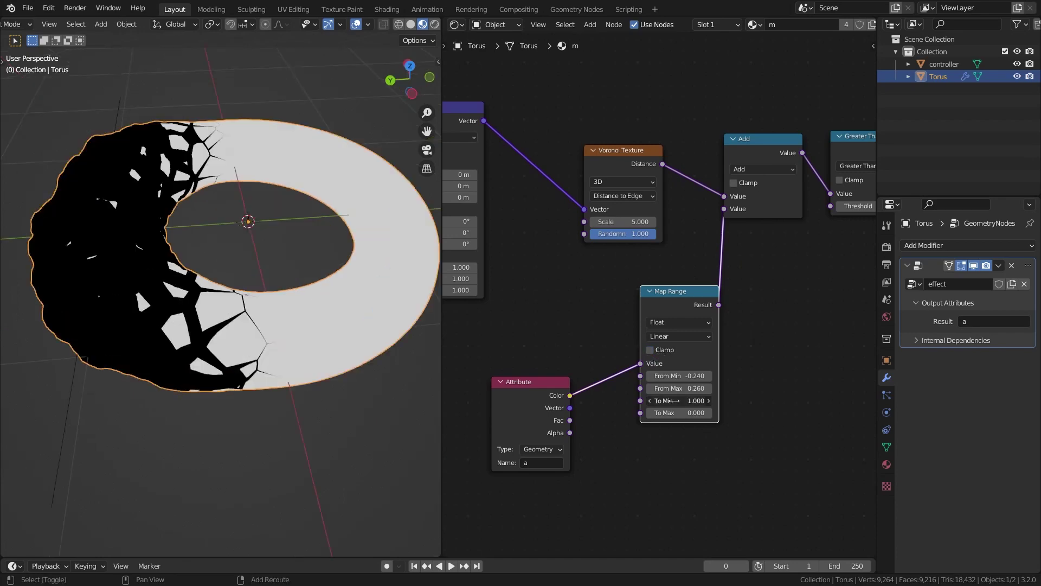
left_click_drag(679, 388, 668, 389)
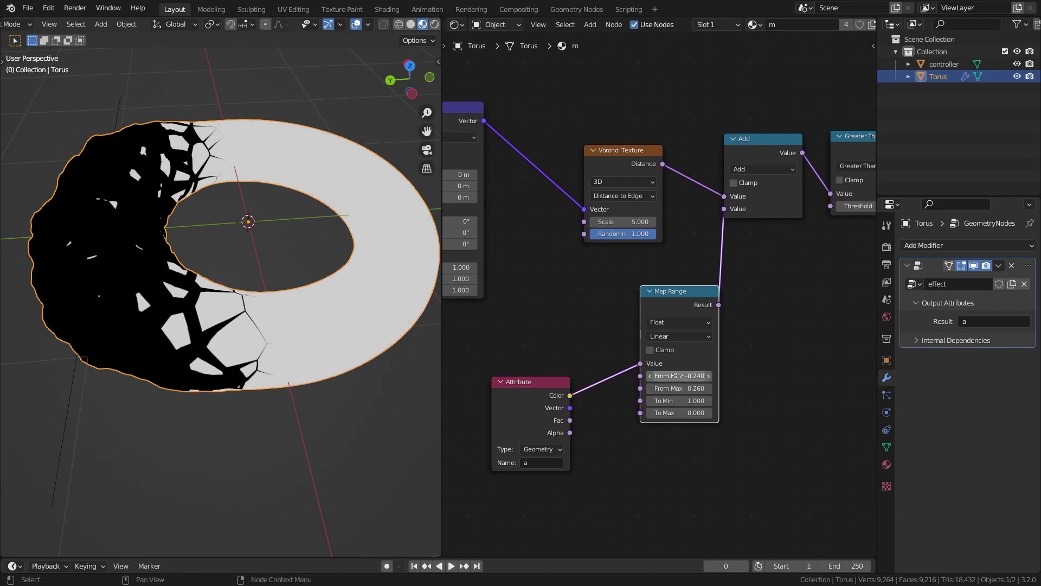
Step: Set the Voronoi Scale to 6.200, the Greater Than Threshold to 0.490 and the Map Range's To Max to -0.050
middle_click_drag(137, 290, 328, 287)
middle_click_drag(547, 212, 666, 308)
left_click_drag(743, 318, 750, 318)
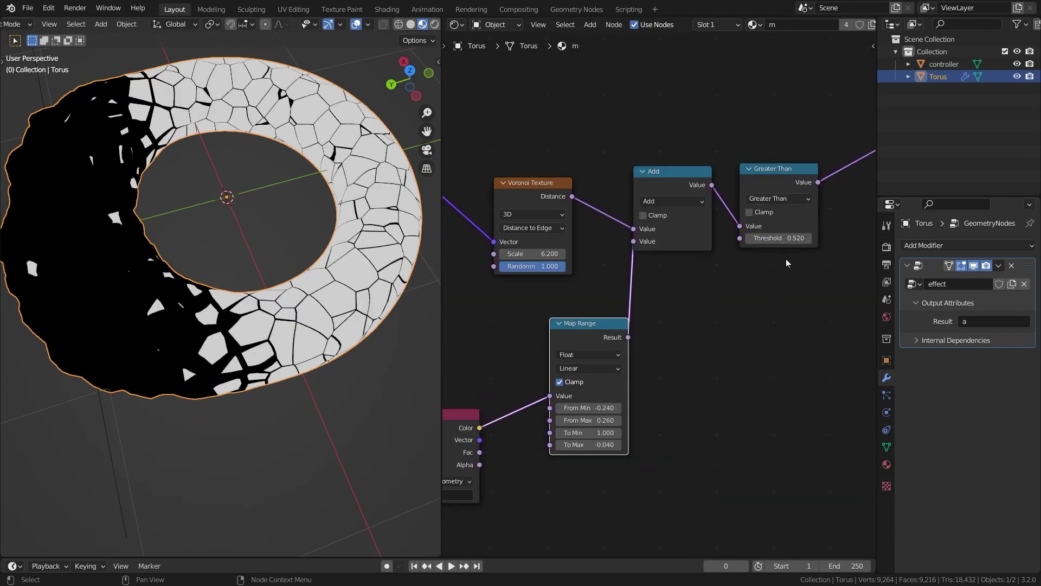
left_click_drag(780, 238, 774, 238)
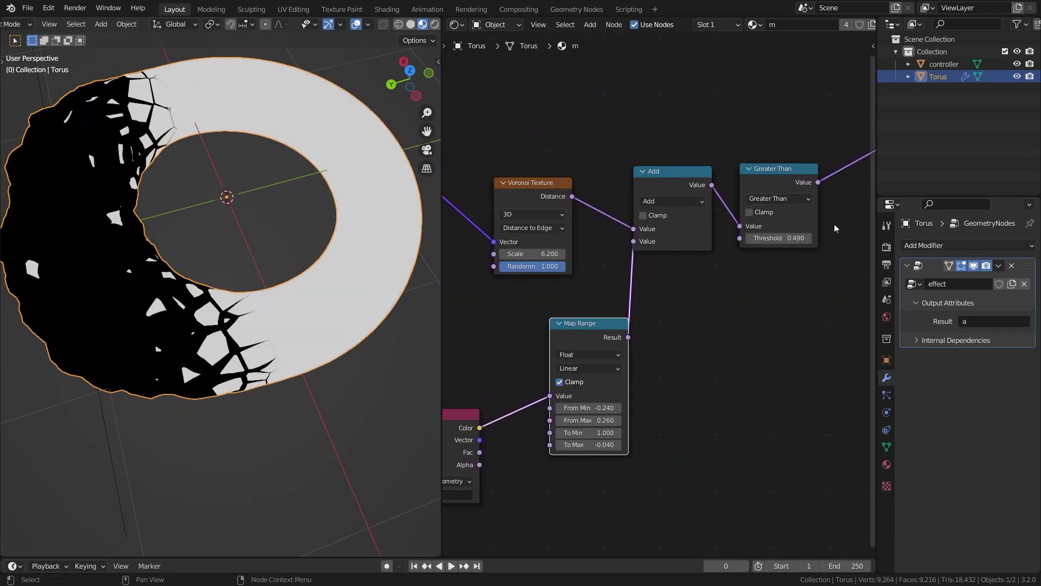
middle_click_drag(347, 263, 326, 240)
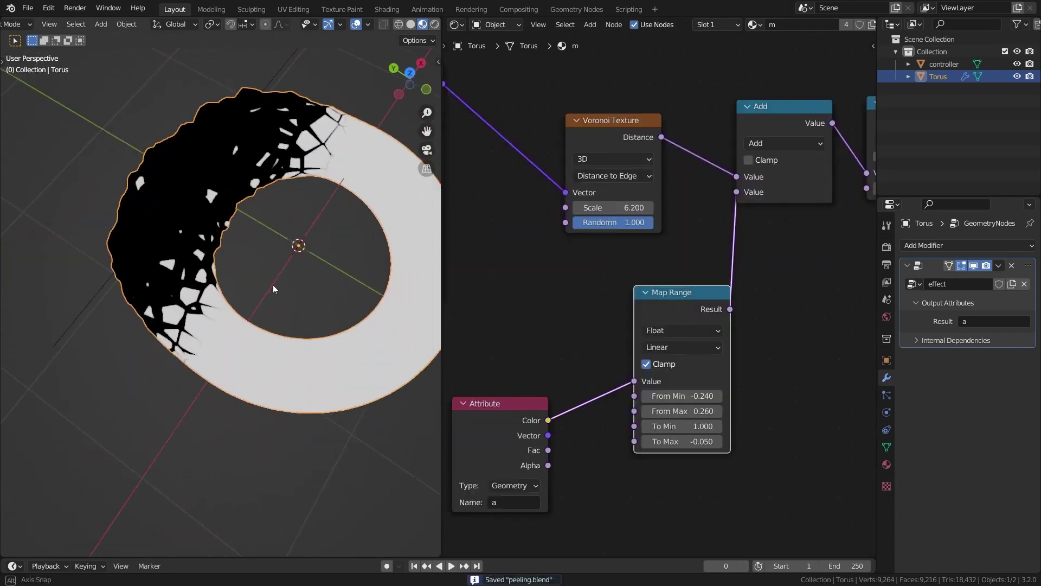
middle_click_drag(273, 288, 317, 247)
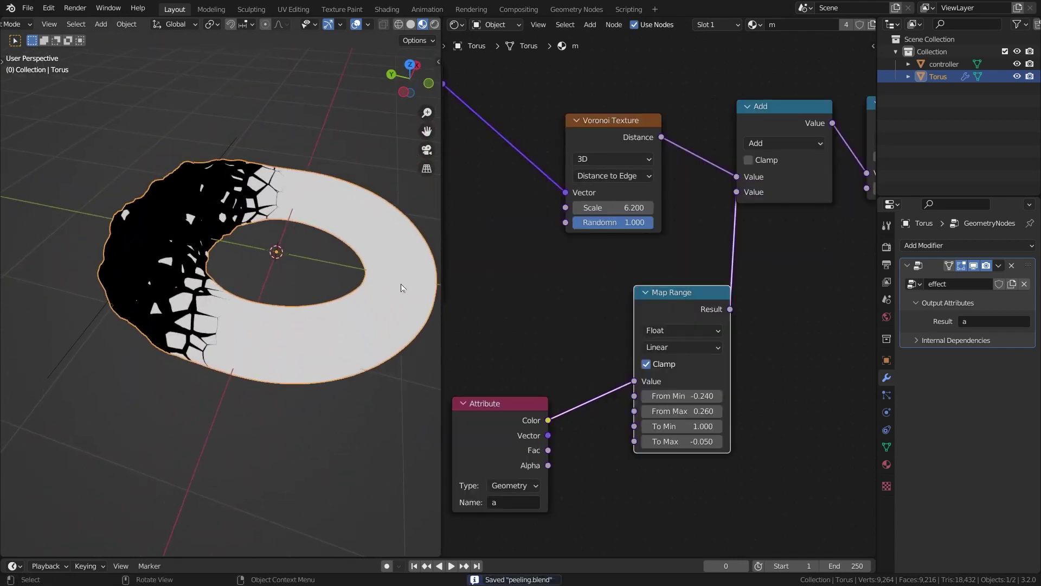
Step: Connect the Greater Than output to the Principled BSDF's Alpha and restore the BSDF as the Material Output's surface
scroll(648, 281, "down", 8)
left_click_drag(677, 295, 645, 294)
middle_click_drag(707, 264, 606, 290)
scroll(678, 280, "down", 3)
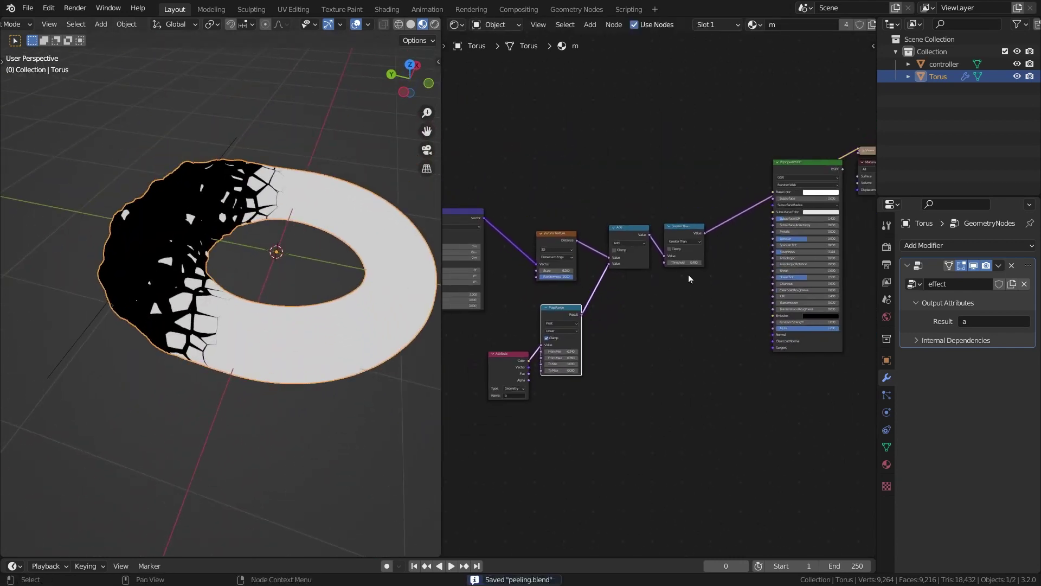
middle_click_drag(707, 239, 663, 261)
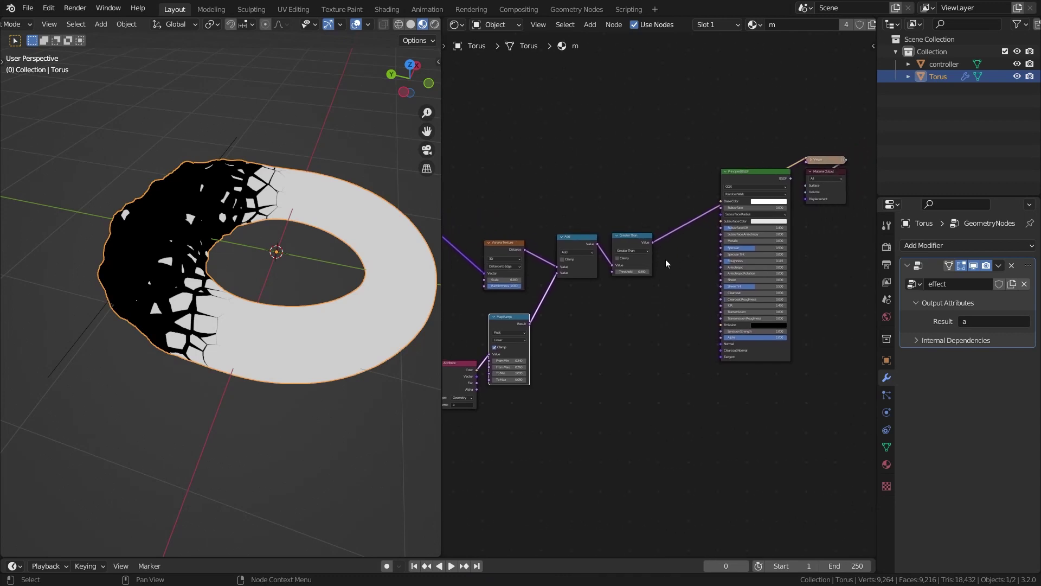
scroll(665, 256, "up", 1)
left_click_drag(740, 350, 740, 350)
middle_click_drag(759, 260, 713, 292)
left_click(699, 182, "ctrl+shift")
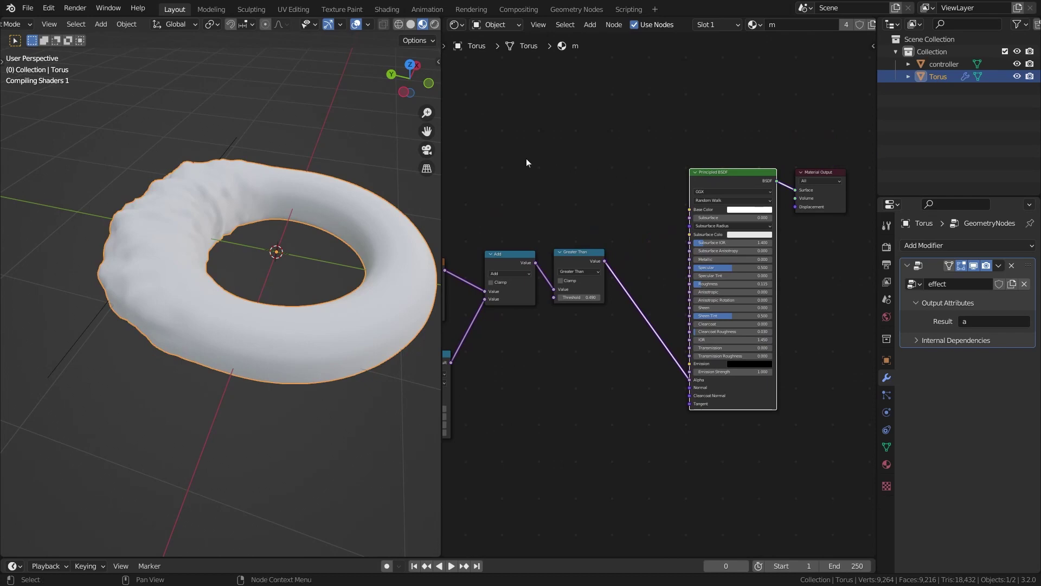
middle_click_drag(283, 194, 348, 198)
middle_click_drag(252, 158, 295, 194)
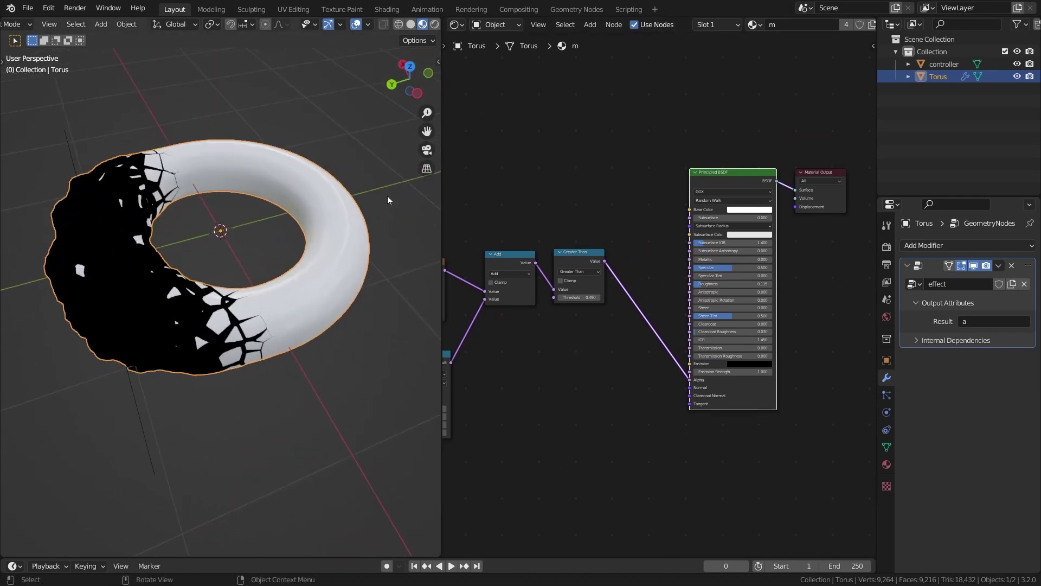
Step: Set the torus material's Blend Mode to Alpha Blend and disable Show Backface
left_click(887, 464)
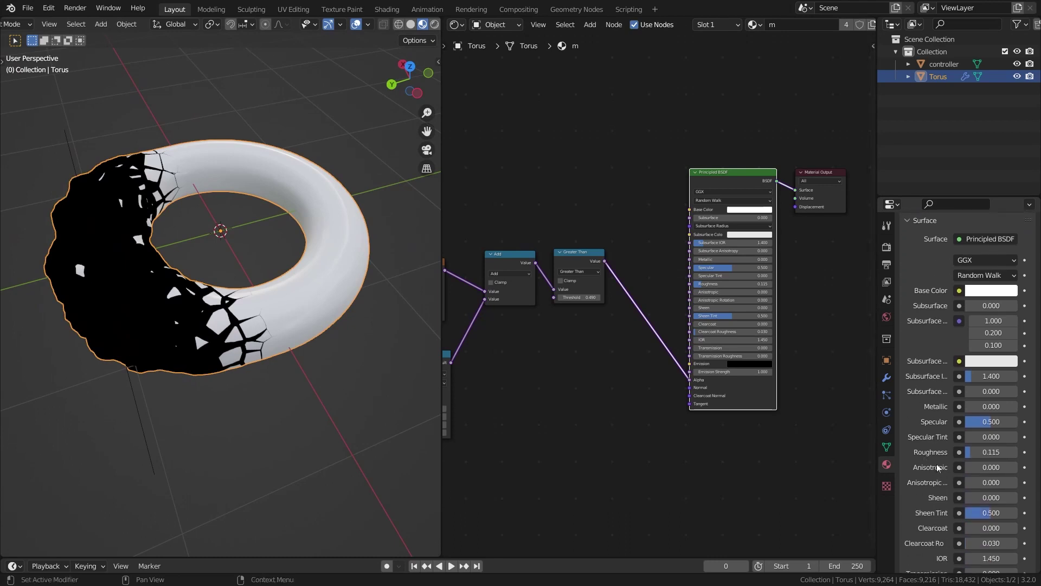
scroll(937, 482, "down", 15)
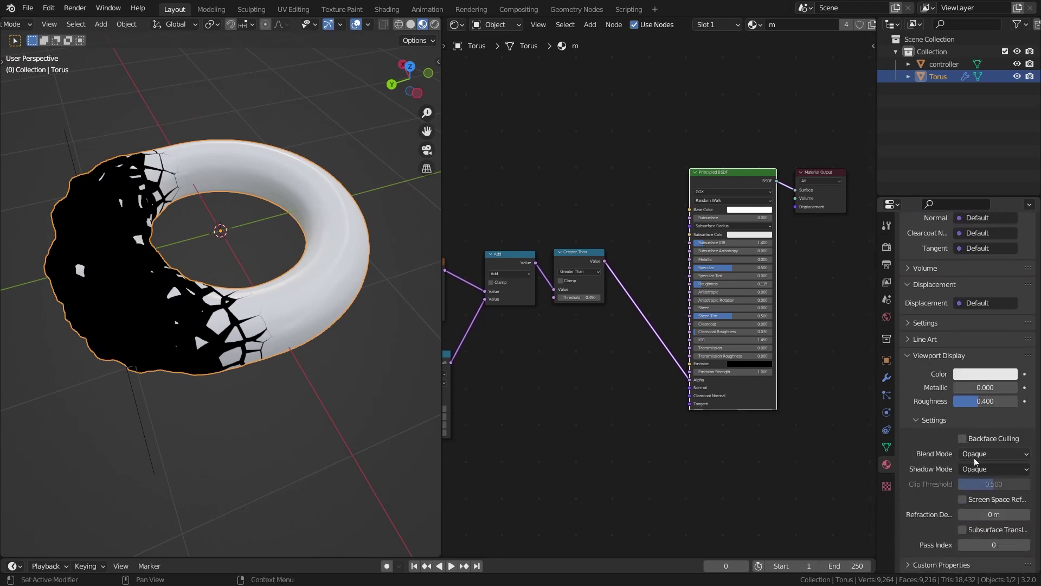
left_click(965, 459)
left_click(983, 510)
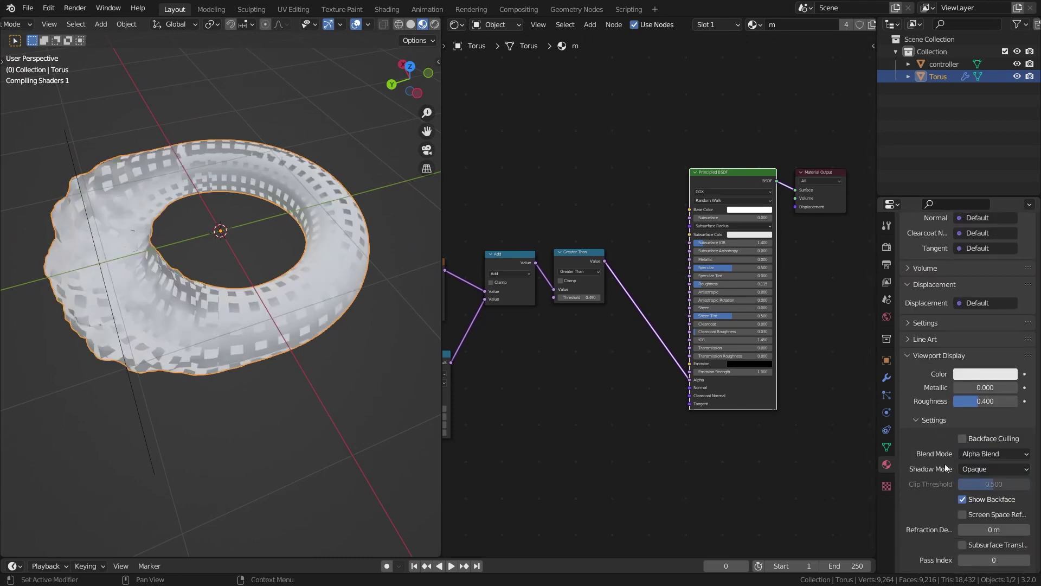
left_click(963, 500)
right_click(259, 205)
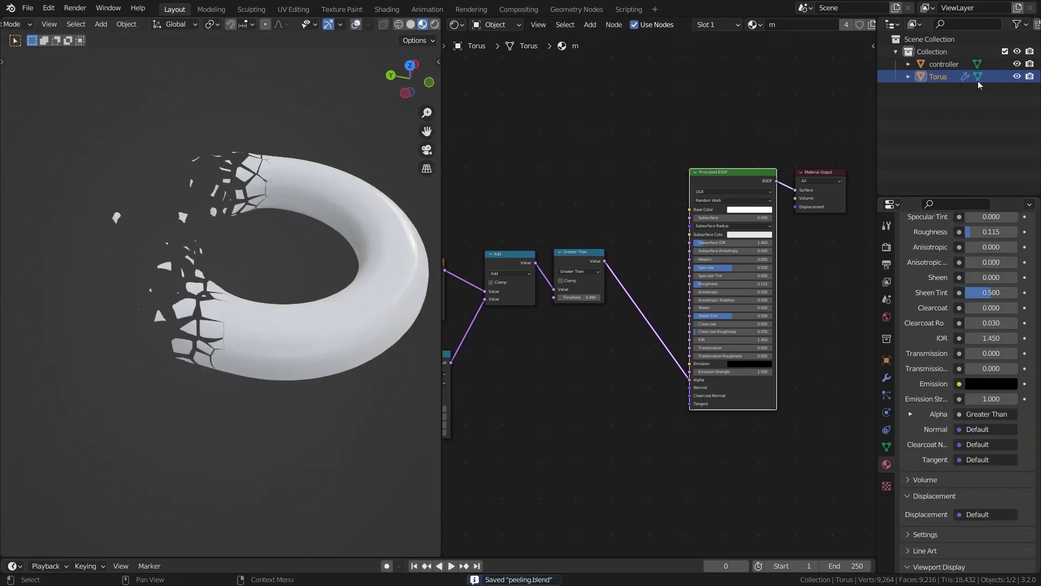
Step: Move the controller about -1.89 m along the global Y axis and back to test the shatter effect
left_click(954, 64)
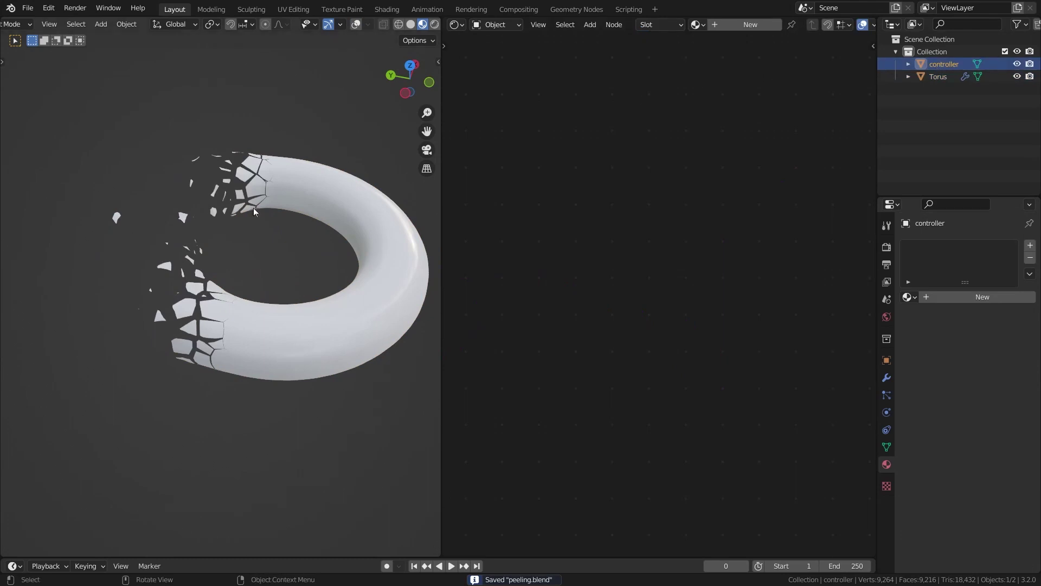
key("g")
key("x")
key("y")
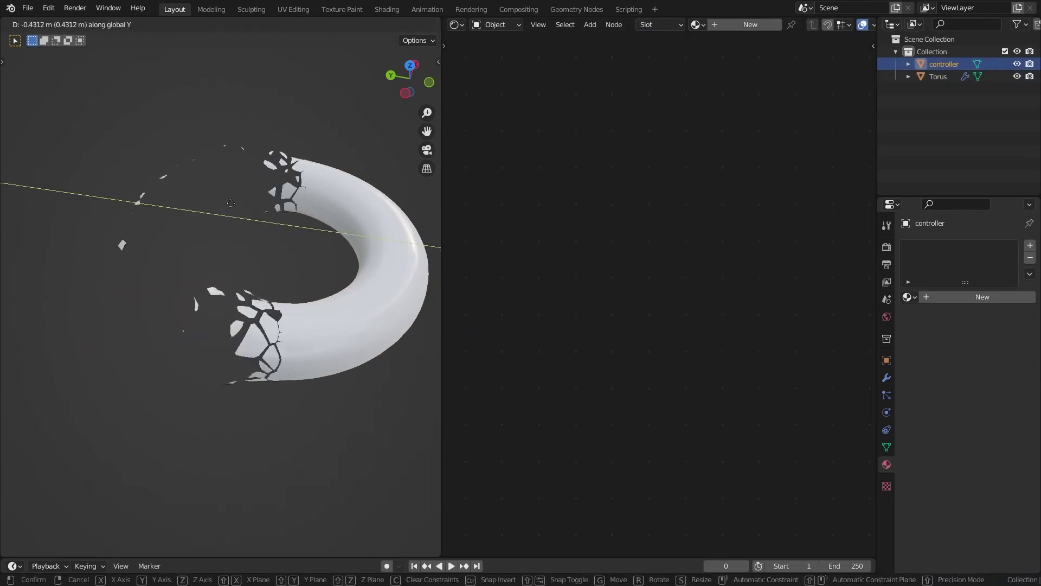
left_click(362, 224)
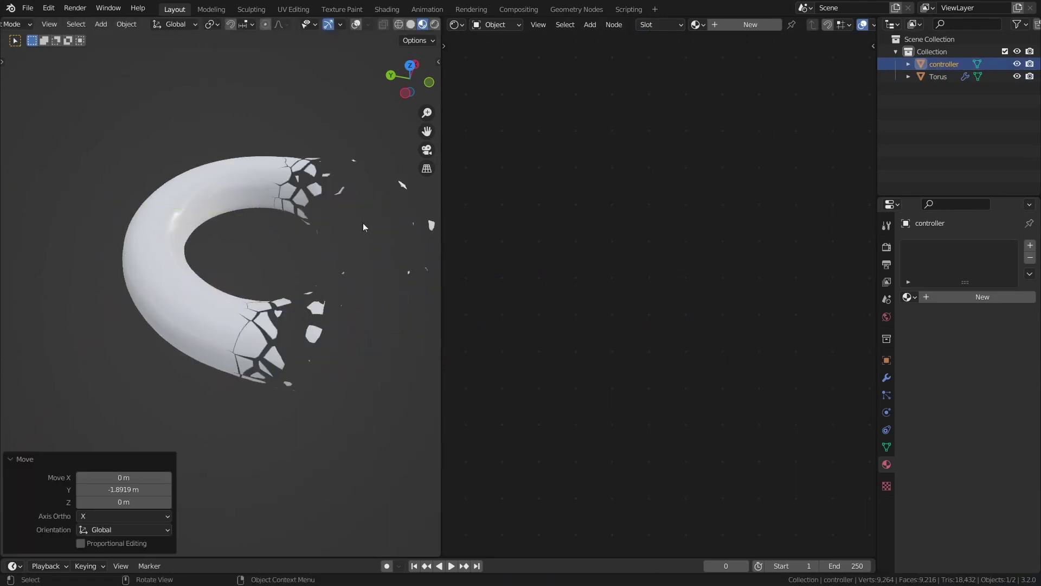
key("g")
key("y")
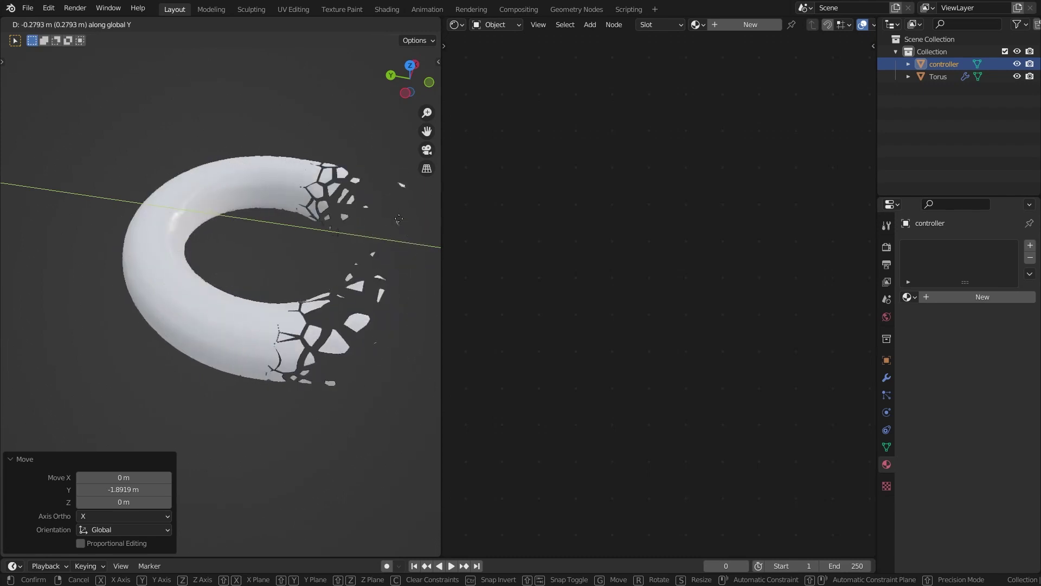
left_click(274, 79)
Step: Select the torus and switch the Shader Editor to the Geometry Node Editor to open its effect node tree
left_click(300, 131)
left_click(340, 193)
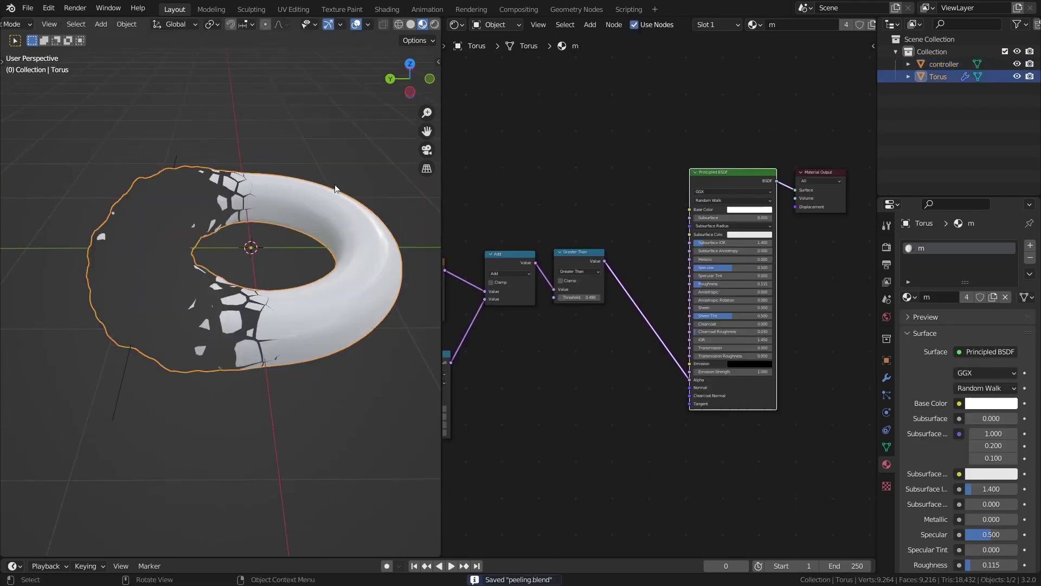
left_click(458, 27)
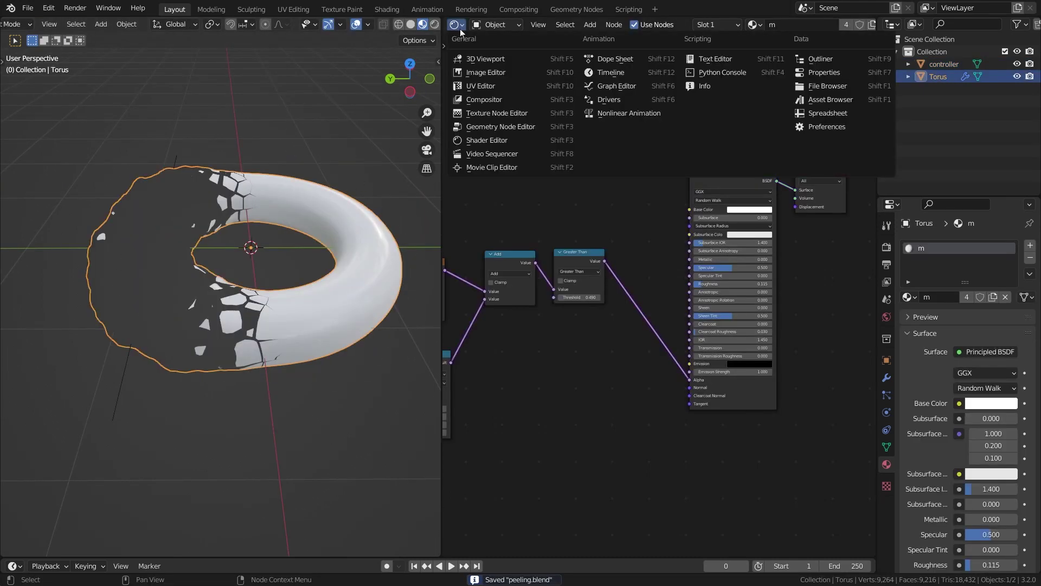
key("g")
scroll(579, 92, "down", 3)
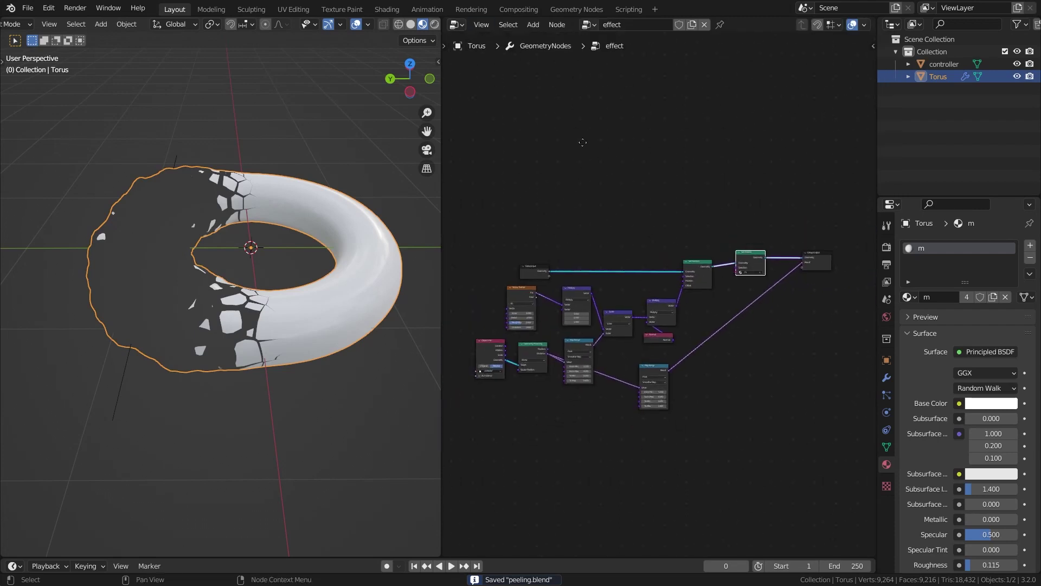
Step: Insert a Join Geometry node between Set Material and the Group Output
key("shift+a")
left_click(769, 237)
type("joi")
left_click(793, 271)
left_click(759, 299)
left_click_drag(786, 280, 820, 269)
left_click_drag(753, 268, 780, 244)
left_click(779, 243)
Step: Link the Group Input's Geometry into Join Geometry as a second input and hide the viewport overlays
left_click(516, 292)
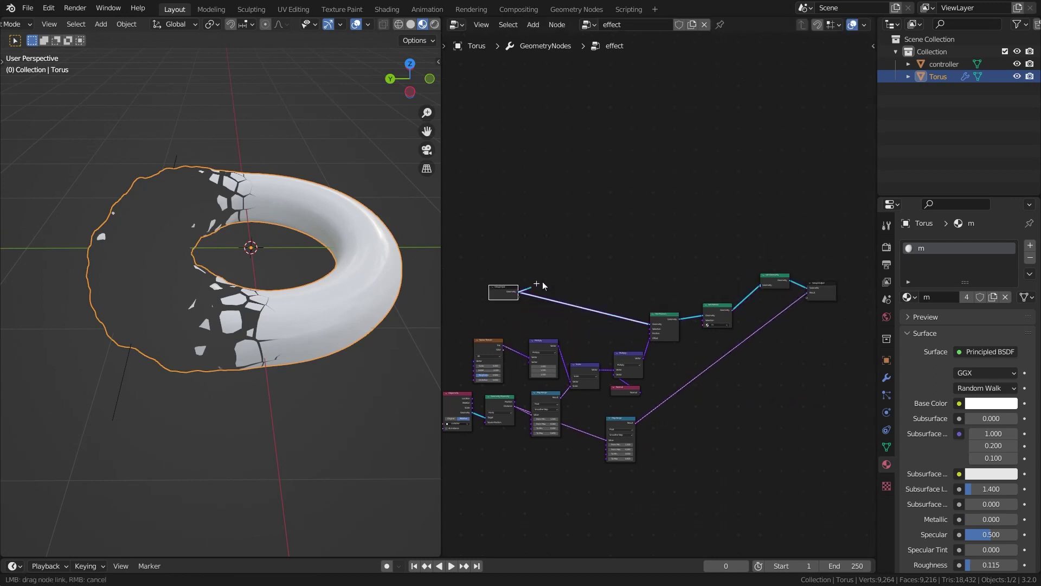
left_click_drag(520, 289, 572, 271)
left_click_drag(750, 288, 760, 286)
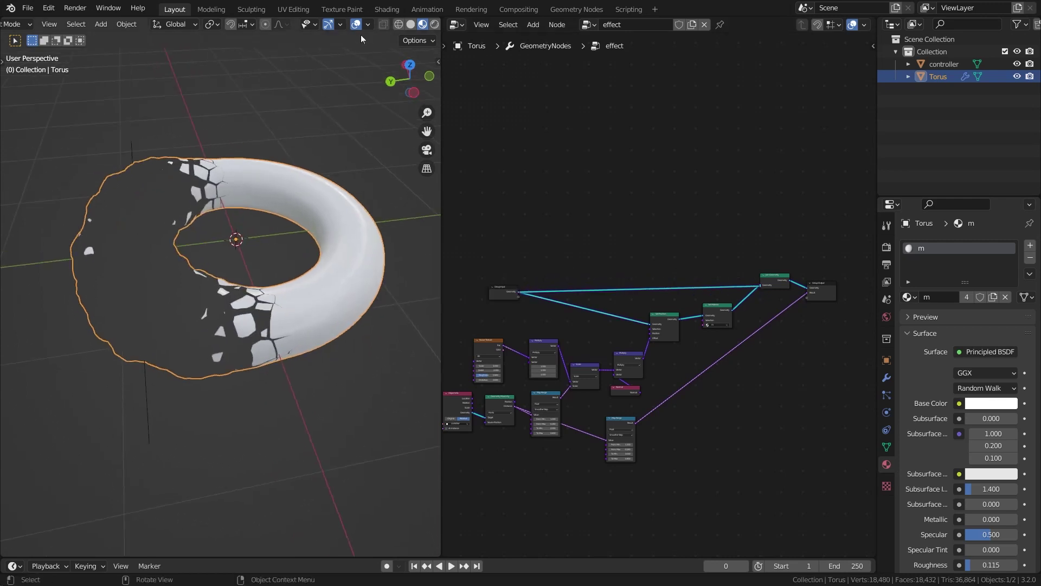
middle_click_drag(361, 36, 284, 76)
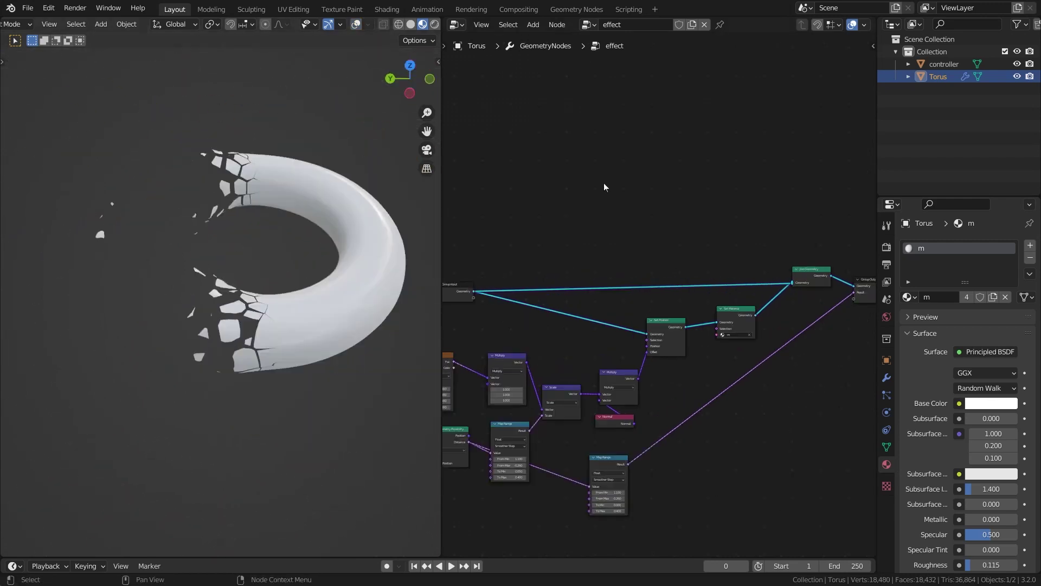
Step: Duplicate the Set Material node and insert the copy on the link between Group Input and Join Geometry
middle_click_drag(620, 180, 570, 189)
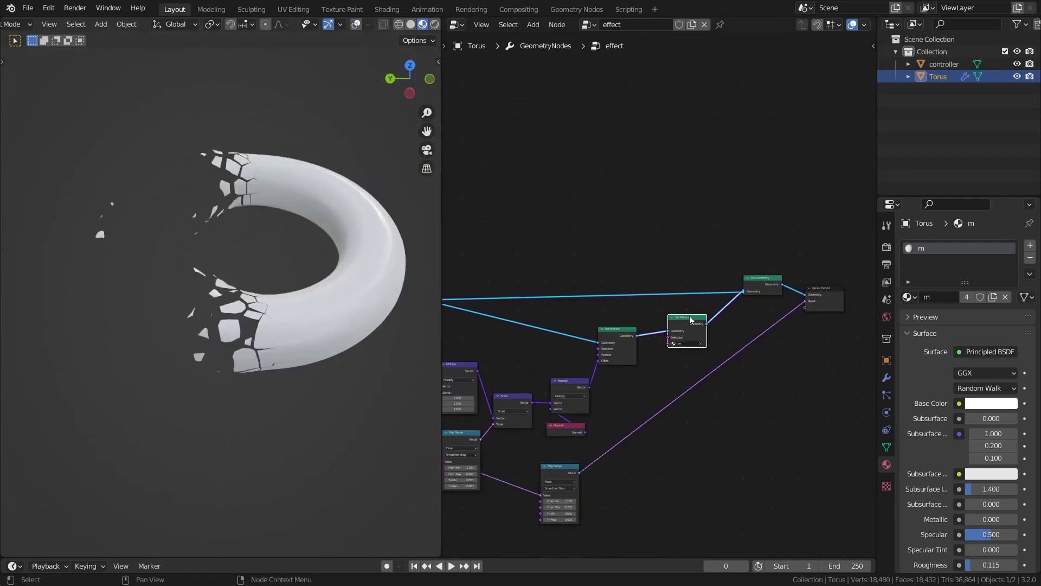
key("shift+d")
left_click(687, 279)
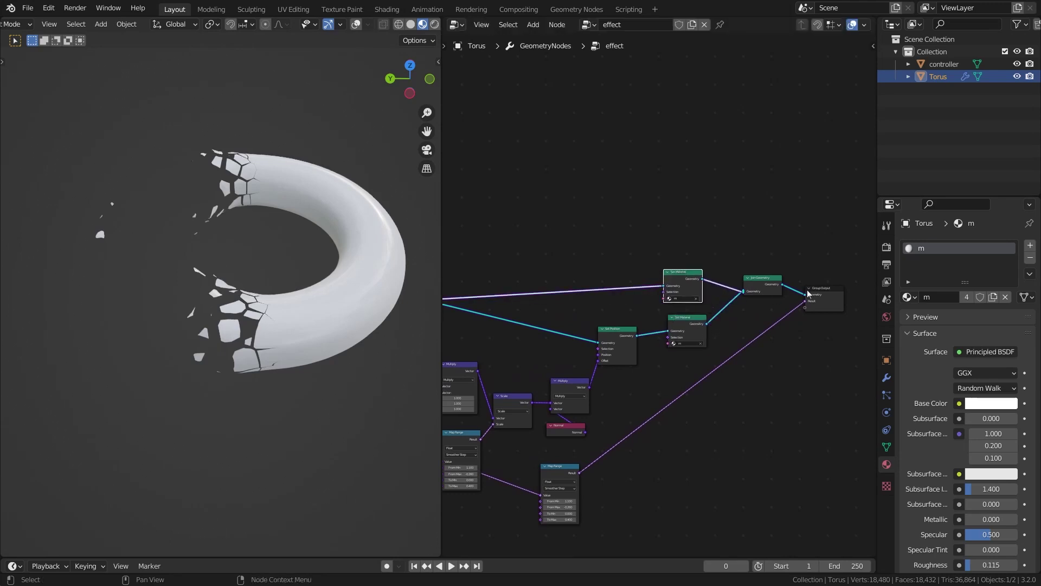
Step: Assign the red Material to the duplicated Set Material node and insert a copy of Set Position before it
left_click(697, 315)
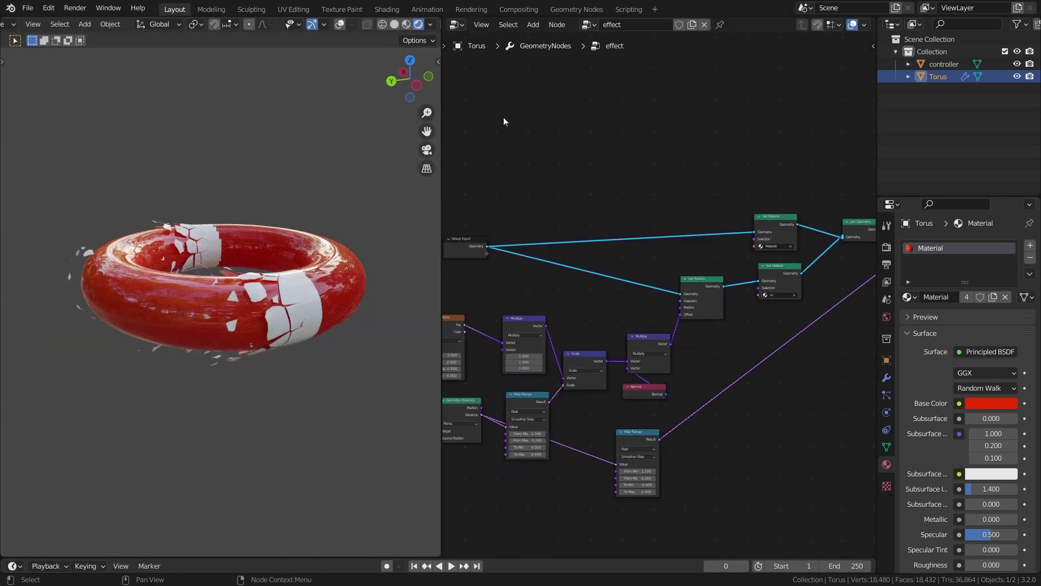
scroll(609, 168, "up", 2)
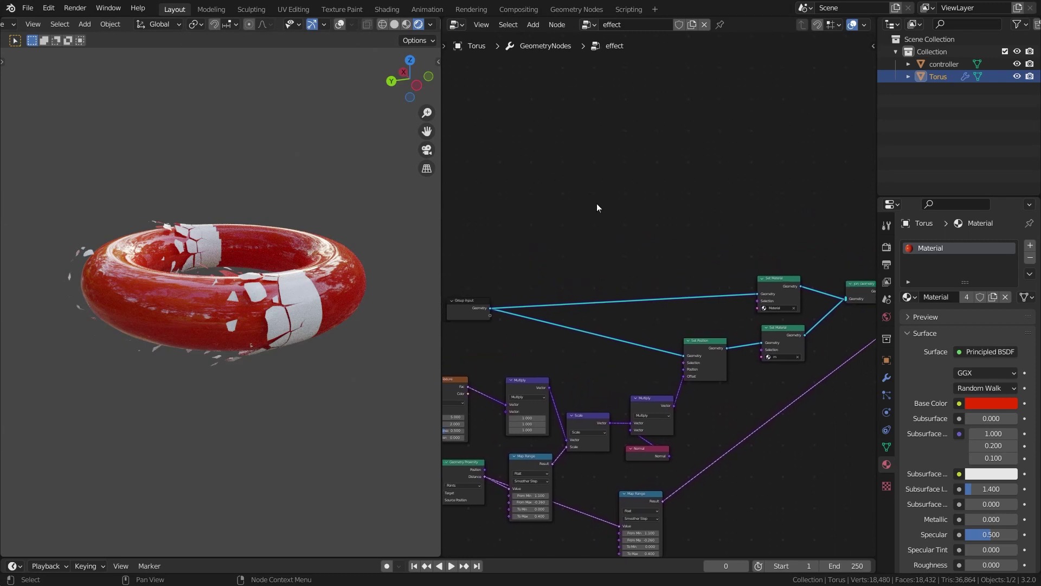
middle_click_drag(710, 309, 696, 352)
key("shift+d")
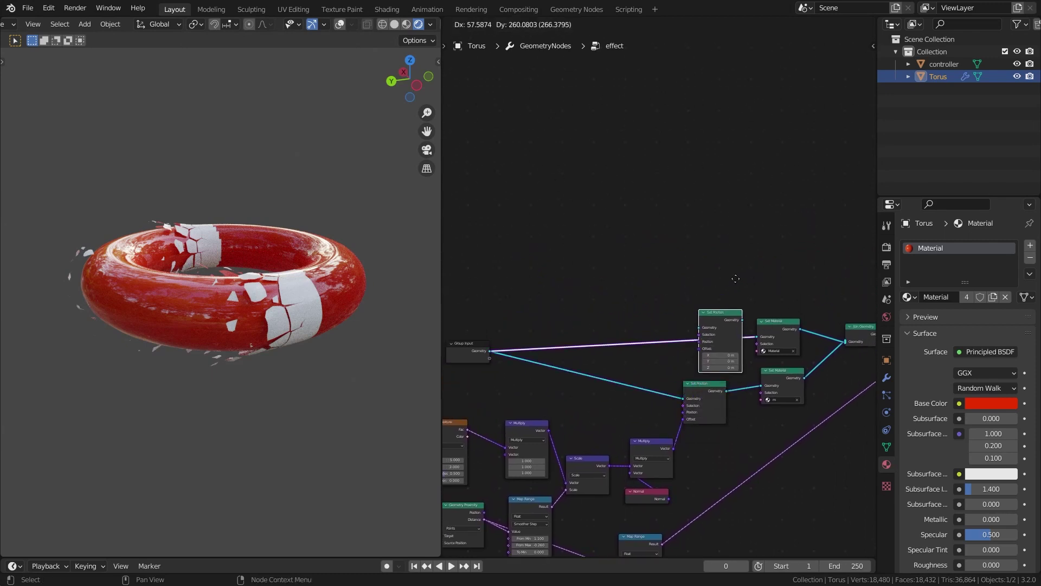
left_click(710, 271)
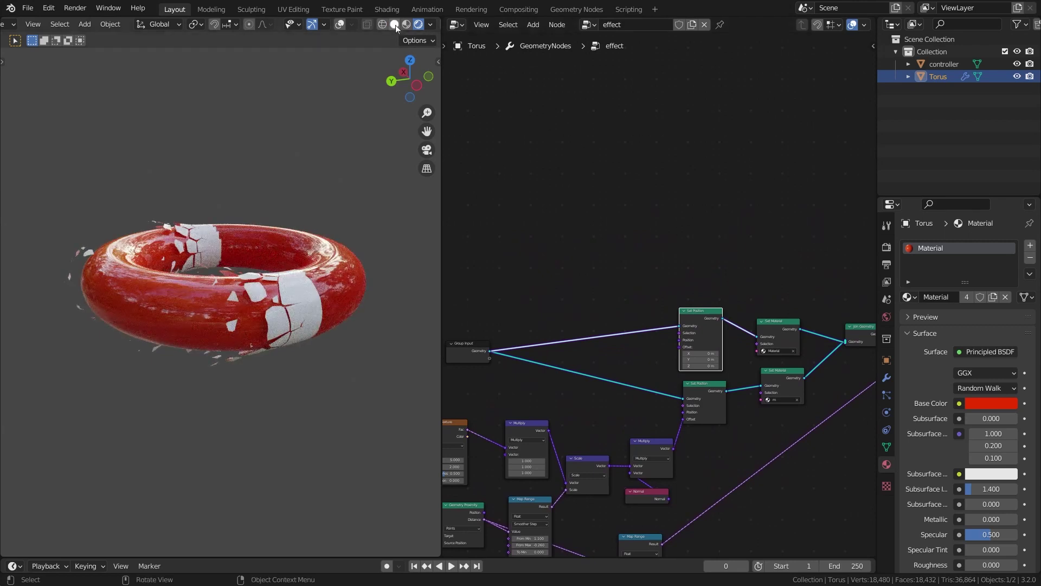
Step: Compare the torus in Solid and Material Preview shading and examine the red core through the cracked white shell
left_click(394, 25)
middle_click_drag(283, 168, 311, 167)
left_click(405, 25)
mouse_move(360, 106)
middle_mouse_down()
mouse_move(307, 145)
mouse_move(314, 154)
mouse_move(288, 140)
mouse_move(276, 162)
mouse_move(327, 143)
mouse_move(307, 201)
mouse_move(292, 168)
mouse_move(311, 187)
middle_mouse_up()
scroll(327, 143, "up", 2)
scroll(291, 166, "up", 2)
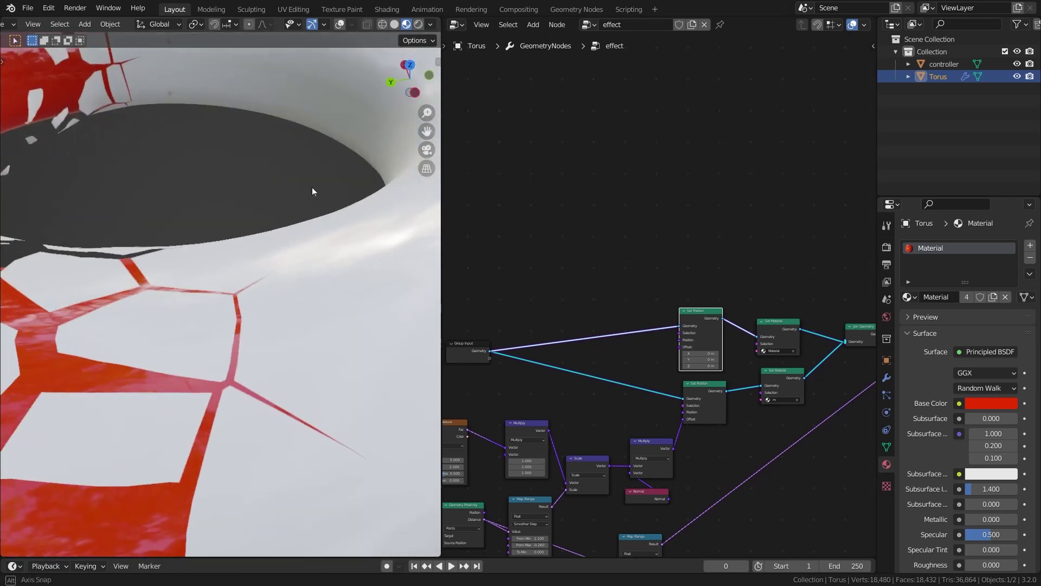
scroll(320, 212, "down", 3)
middle_click_drag(331, 232, 270, 214)
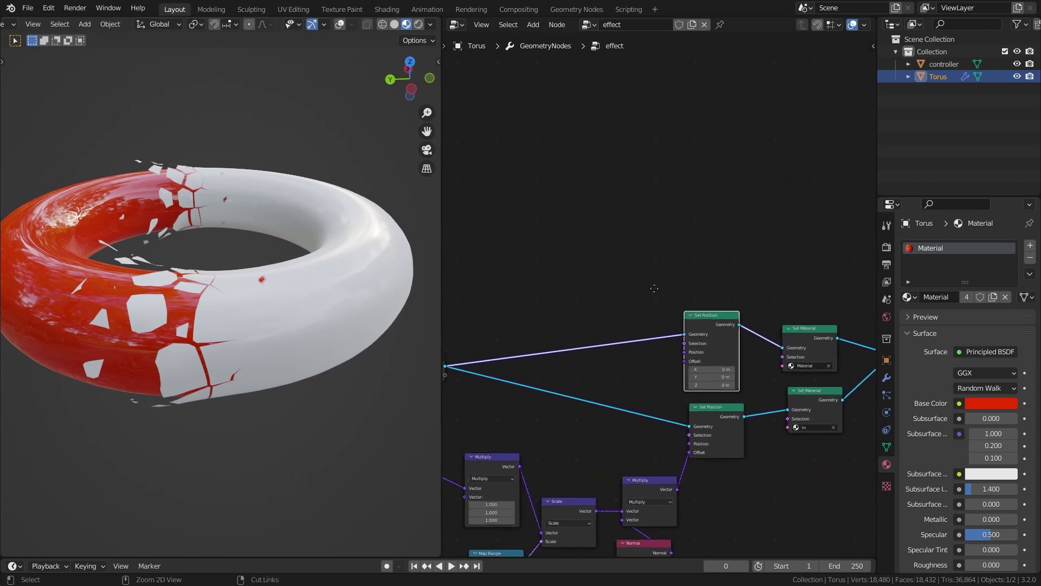
Step: Duplicate the Scale, Multiply and Normal nodes and link the copied Multiply's Vector to the upper Set Position's Offset
scroll(596, 292, "up", 2)
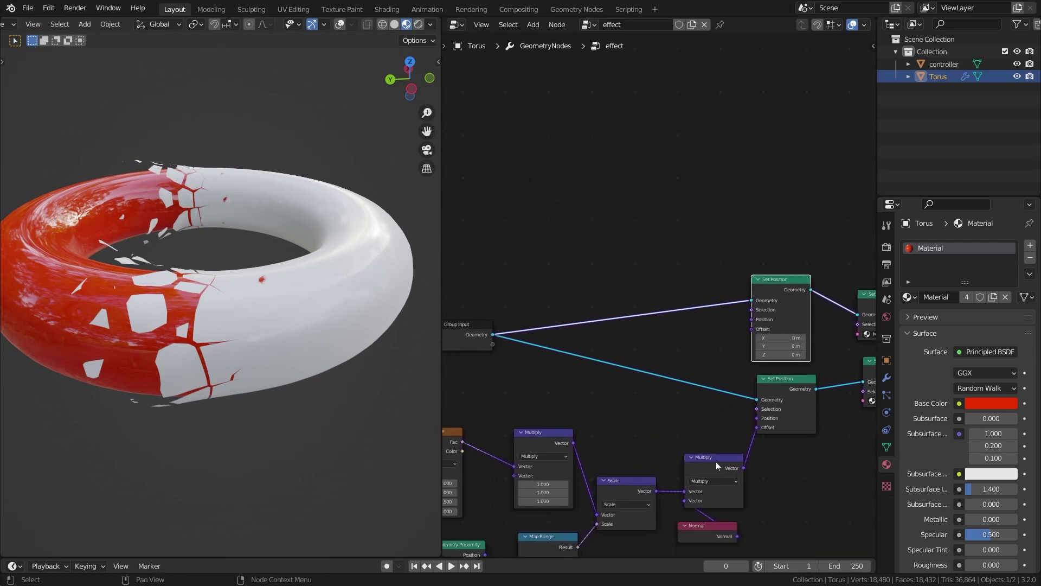
middle_click_drag(675, 427, 735, 337)
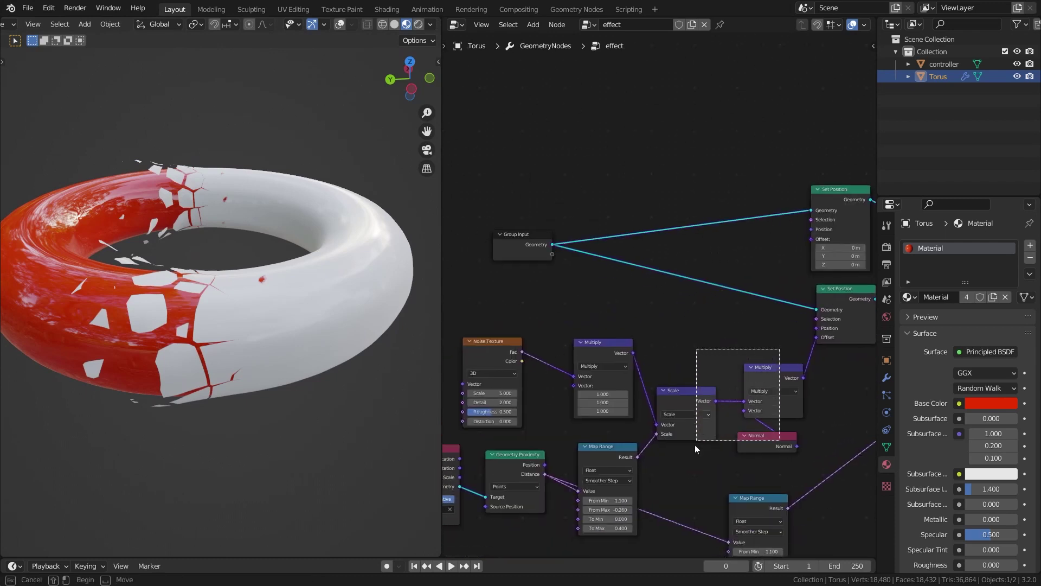
left_click_drag(696, 441, 694, 444)
middle_click_drag(708, 335, 703, 376)
key("shift+d")
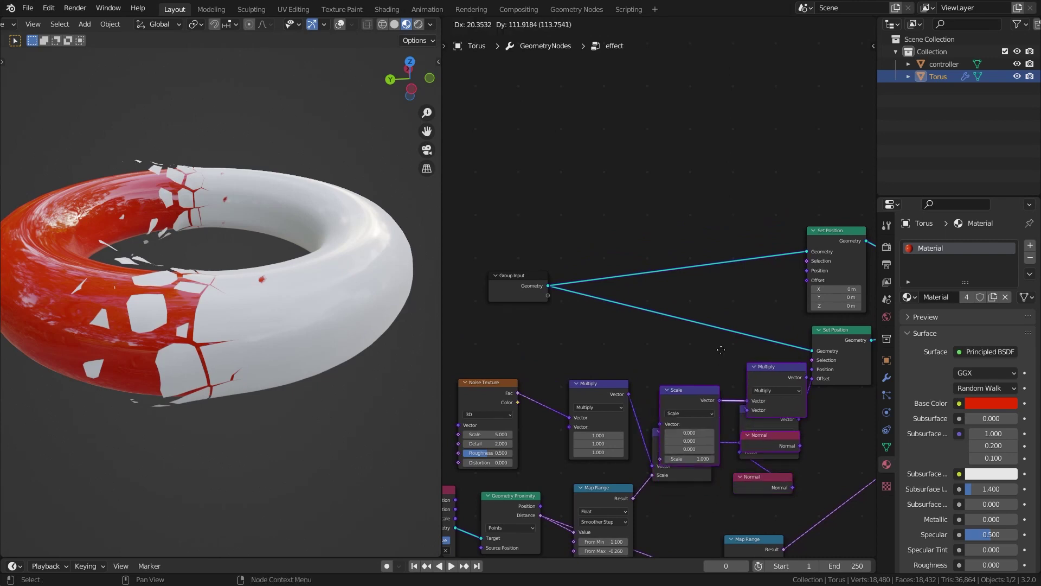
left_click(671, 155)
left_click_drag(736, 157, 807, 280)
Step: Set all three vector components of the copied Scale node to 1
middle_click_drag(552, 160, 600, 192)
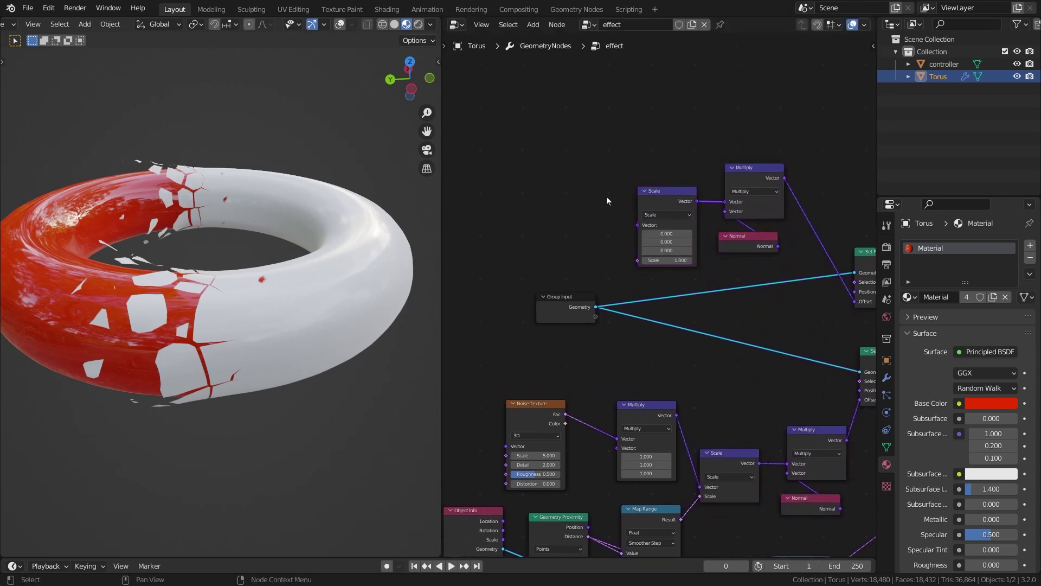
scroll(658, 234, "up", 2)
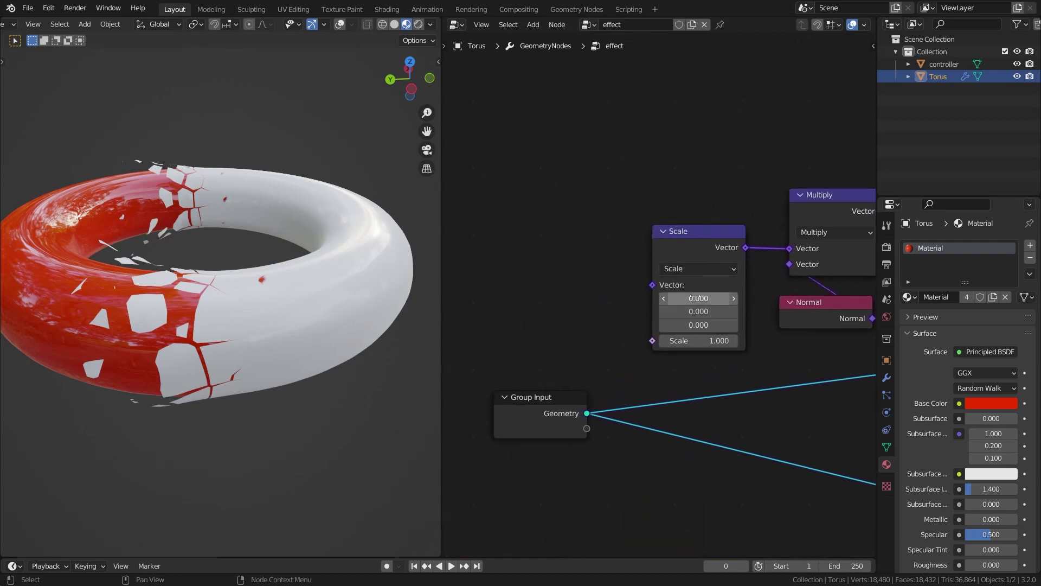
type("1")
key("Return")
middle_click_drag(630, 258, 614, 229)
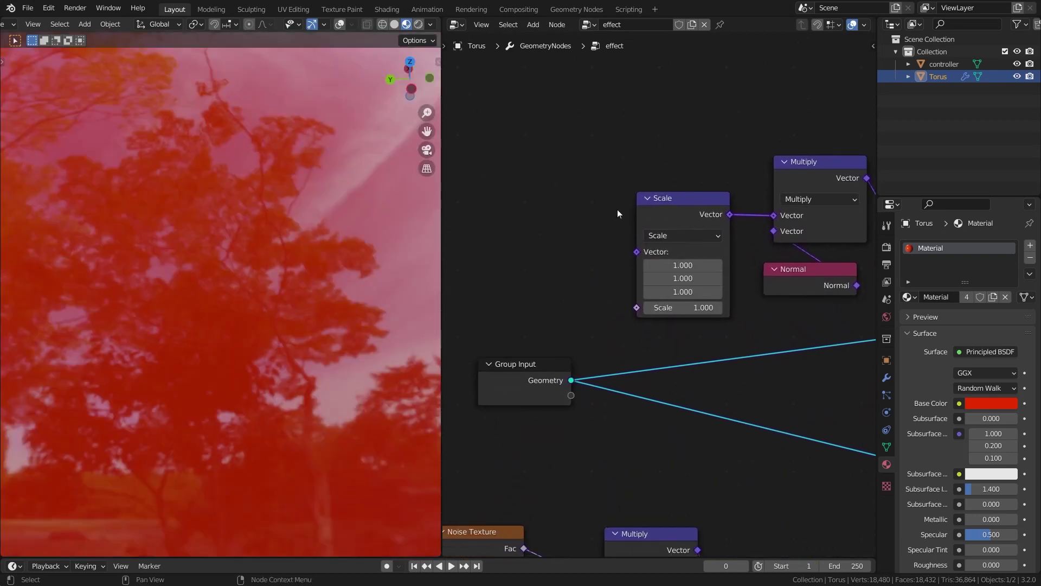
Step: Set the copied Scale node's Scale factor to 0.001 and lower it to about -0.009
scroll(660, 275, "down", 1)
left_click(676, 305)
type(".001")
key("Return")
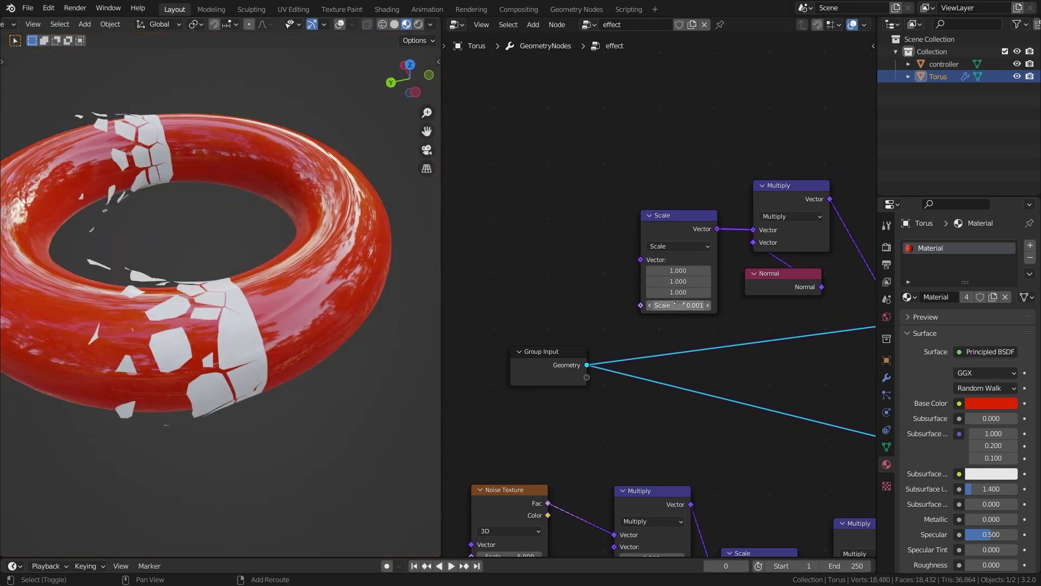
left_click_drag(679, 305, 682, 306)
middle_click_drag(303, 336, 288, 293)
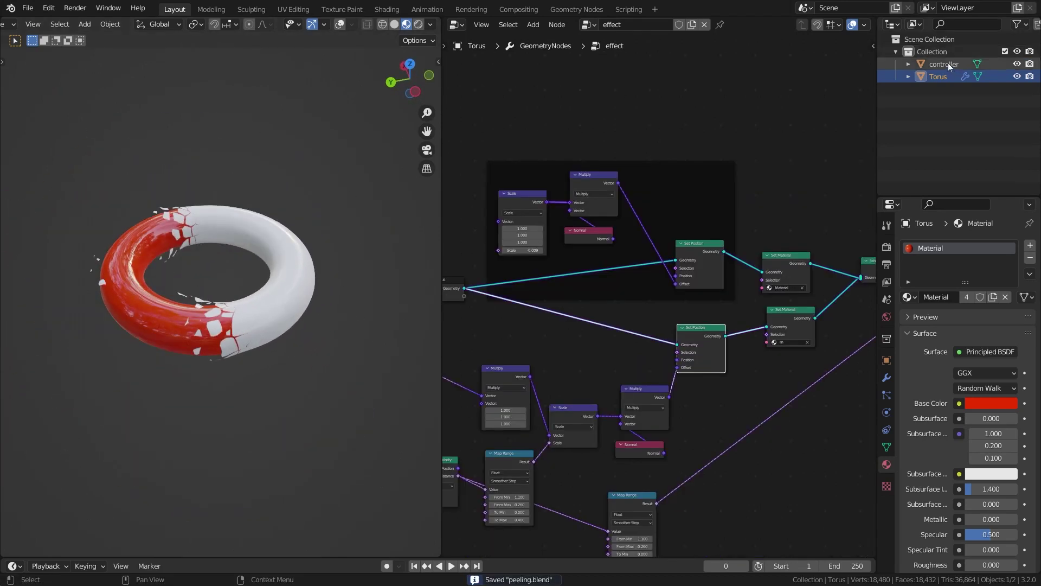
Step: Select the controller and move it relative to the torus to test the peeling
left_click(944, 64)
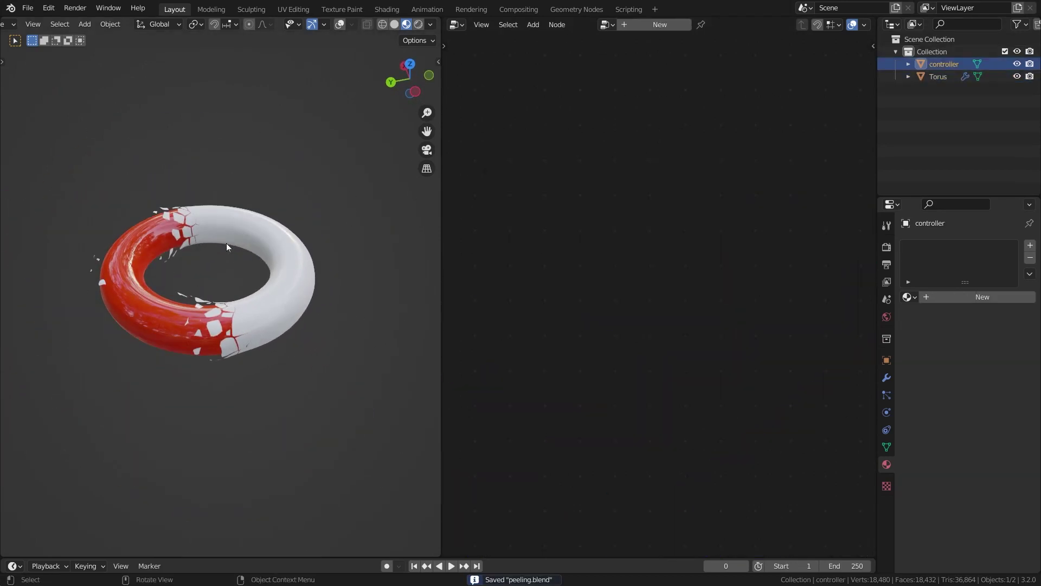
key("g")
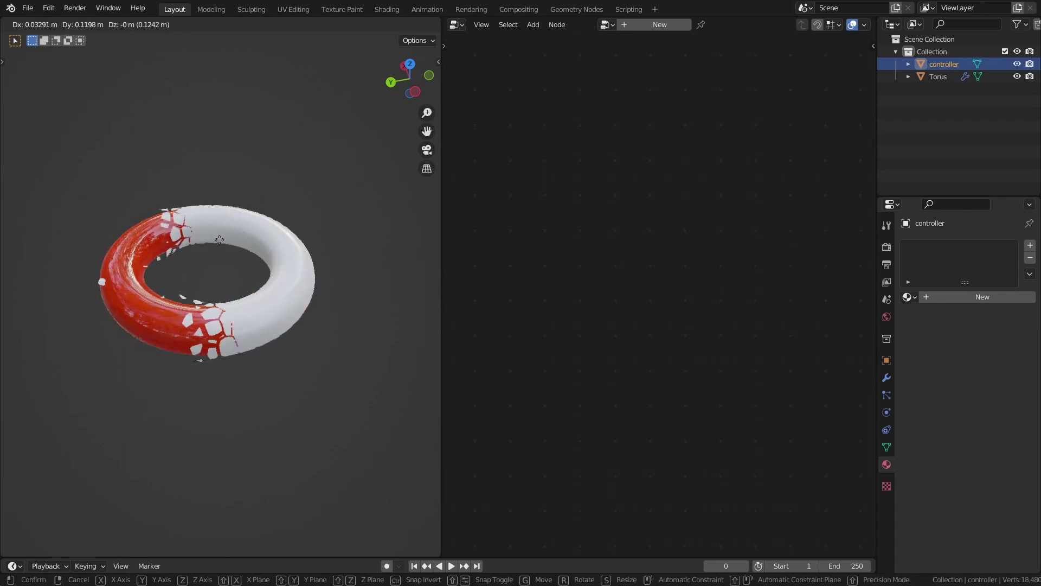
left_click(225, 214)
middle_click_drag(225, 214, 210, 302)
middle_click_drag(186, 266, 240, 249, "shift")
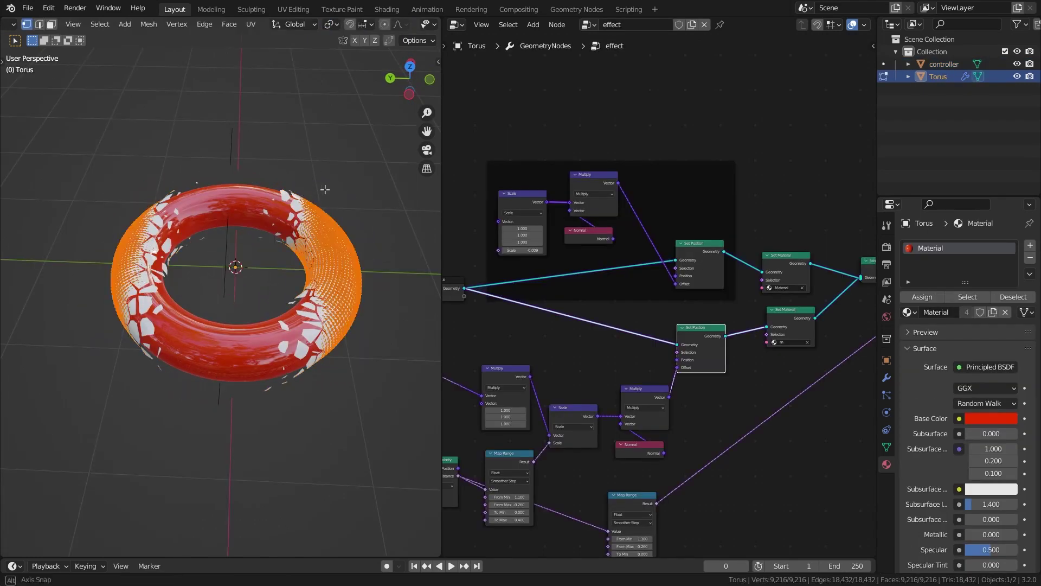
Step: Add a UV Sphere inside the torus object's mesh in Edit Mode
middle_click_drag(321, 190, 331, 144)
key("shift+a")
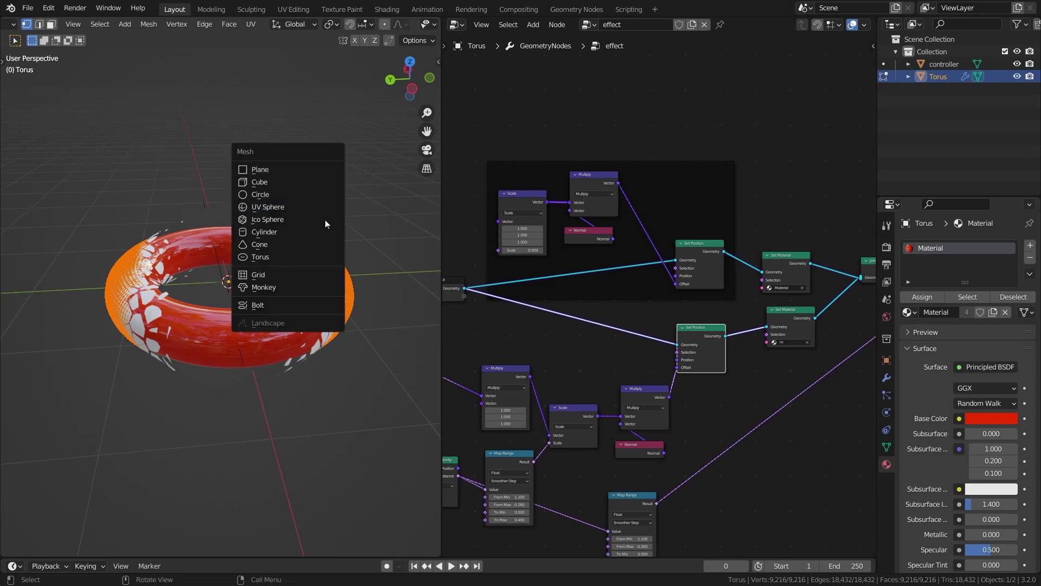
left_click(282, 208)
middle_click_drag(283, 177, 290, 174)
Step: Delete the linked torus geometry so only the sphere mesh is left, and return to Object Mode
left_click(326, 256)
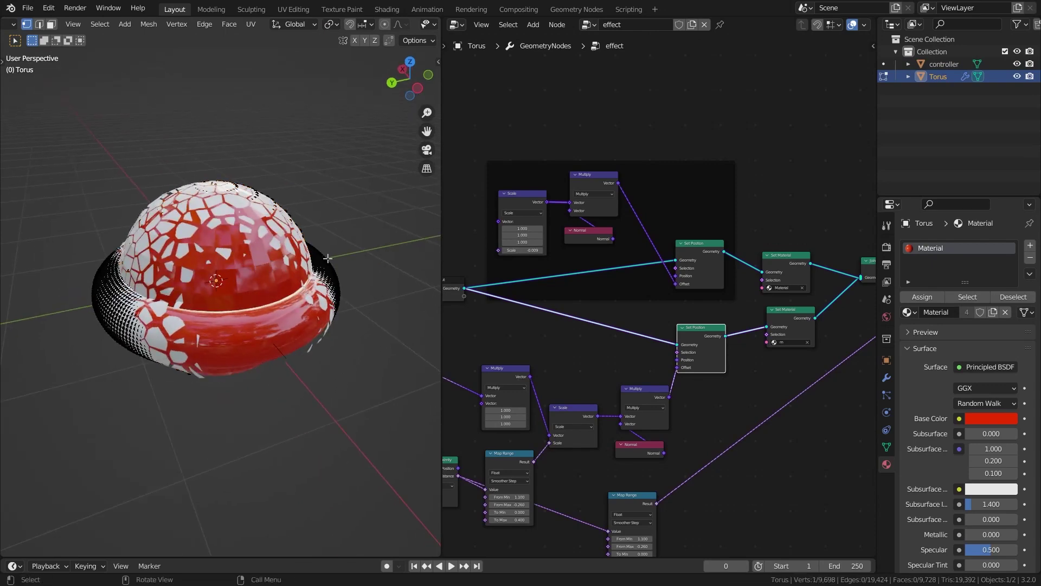
key("l")
key("x")
left_click(329, 255)
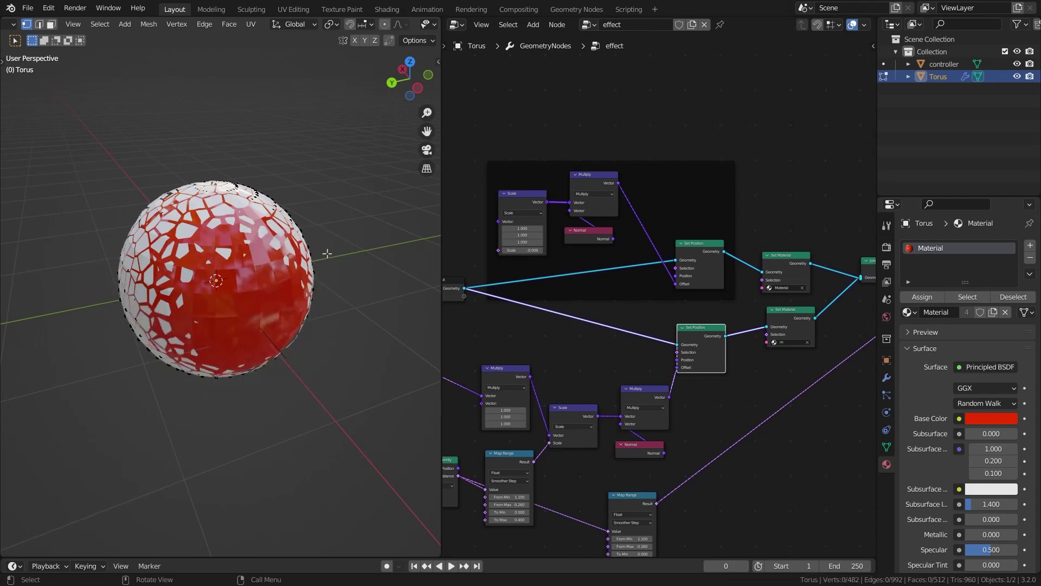
key("Tab")
Step: Apply smooth shading to the sphere
middle_click_drag(241, 195, 326, 158)
right_click(260, 174)
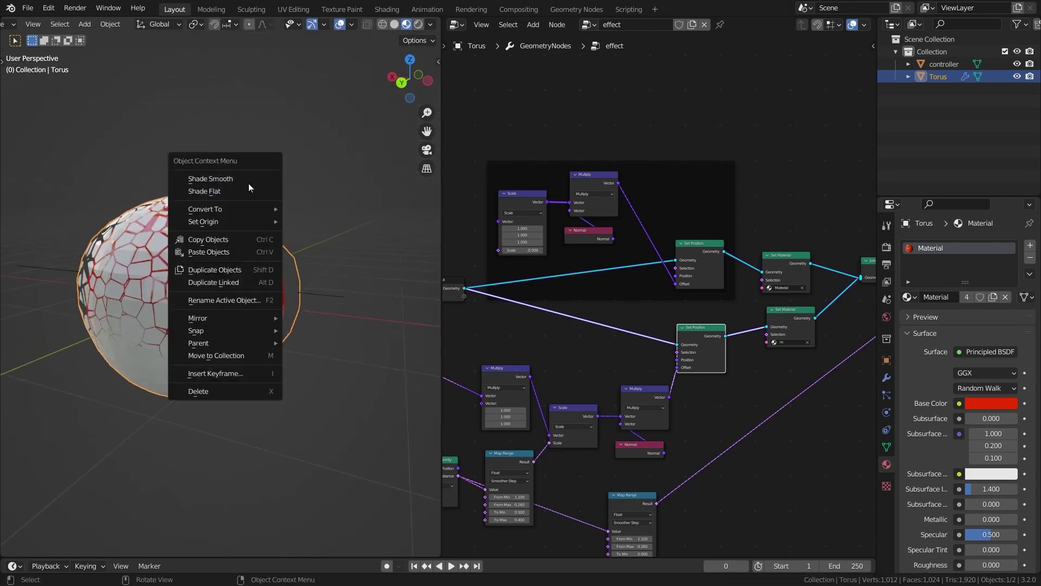
left_click(251, 182)
Step: Move the controller over the sphere by about 1.19 m in X, -0.16 m in Y and 0.82 m in Z
mouse_move(260, 194)
middle_mouse_down()
mouse_move(271, 195)
mouse_move(277, 224)
mouse_move(267, 229)
middle_mouse_up()
left_click(326, 295)
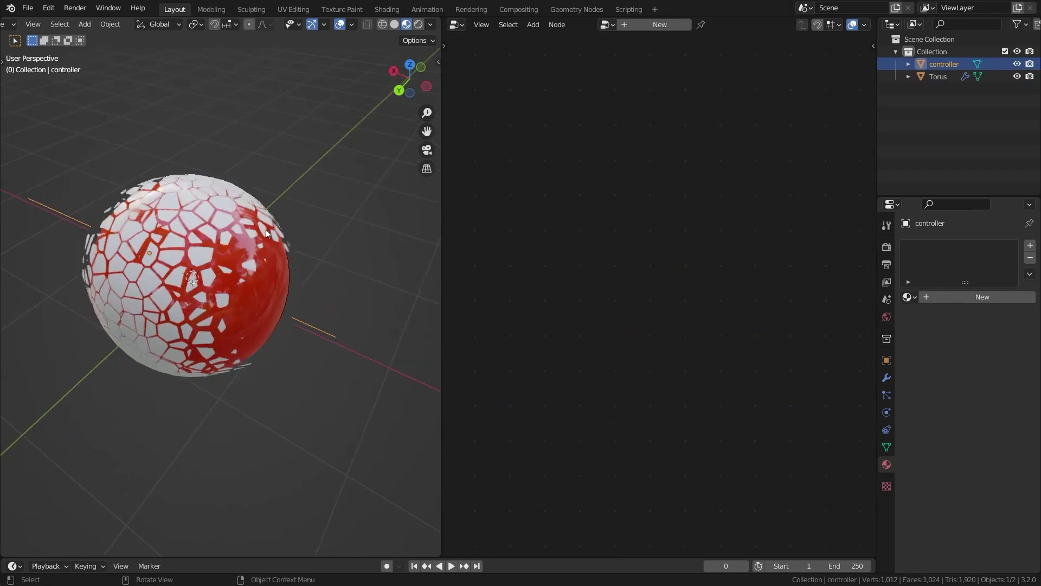
key("g")
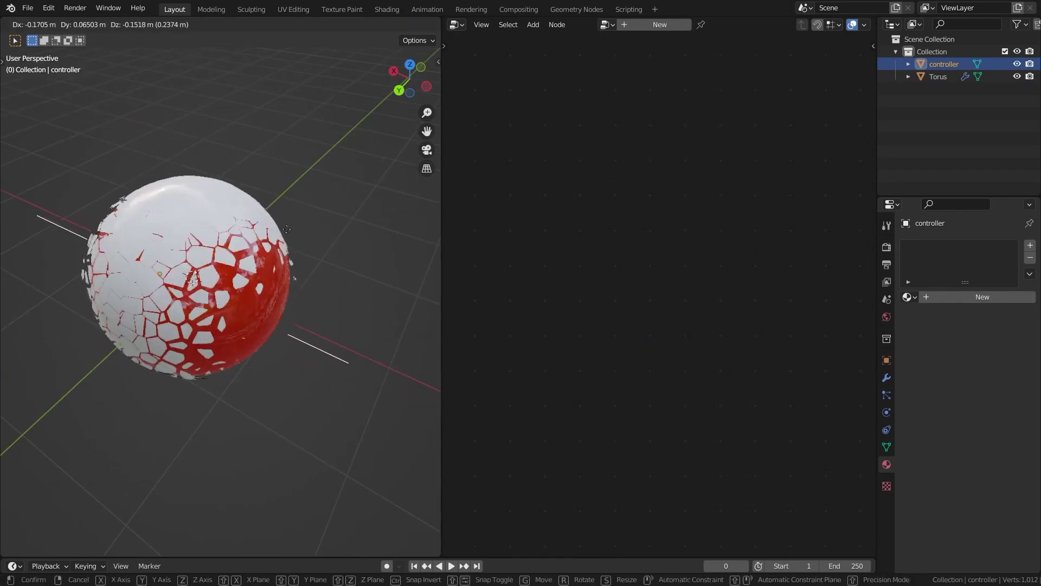
left_click(197, 111)
middle_click_drag(197, 110, 256, 183)
scroll(202, 114, "up", 6)
scroll(241, 146, "down", 5)
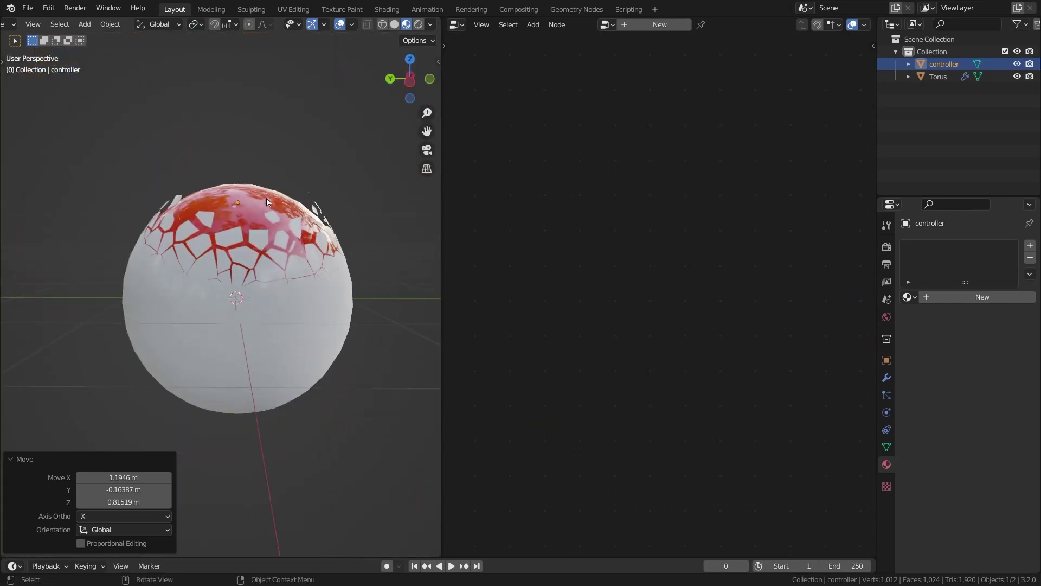
Step: Select the sphere, switch the node editor to the Shader Editor and assign material m to its slot
left_click(256, 184)
left_click(486, 140)
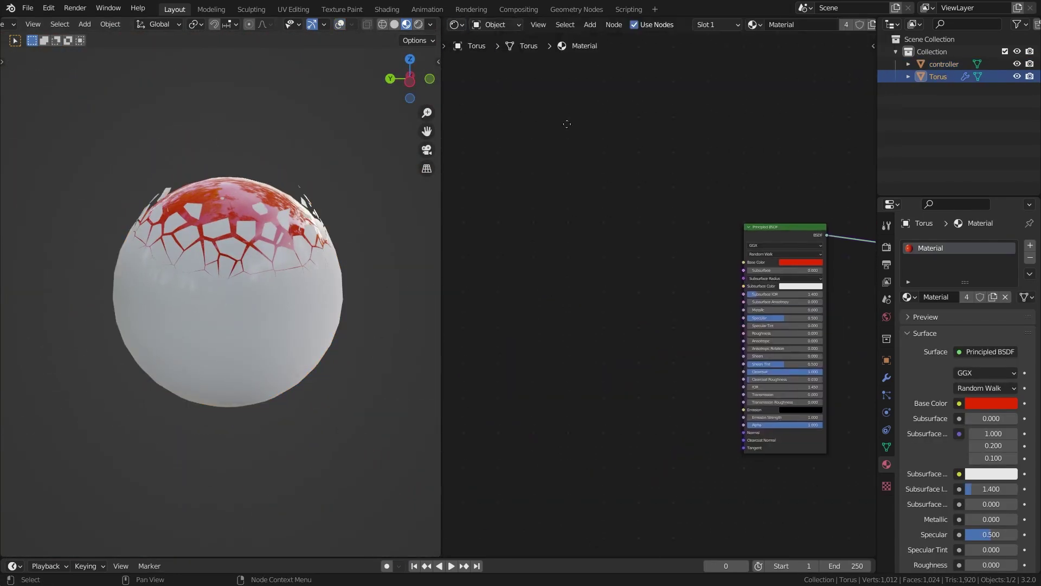
left_click(909, 297)
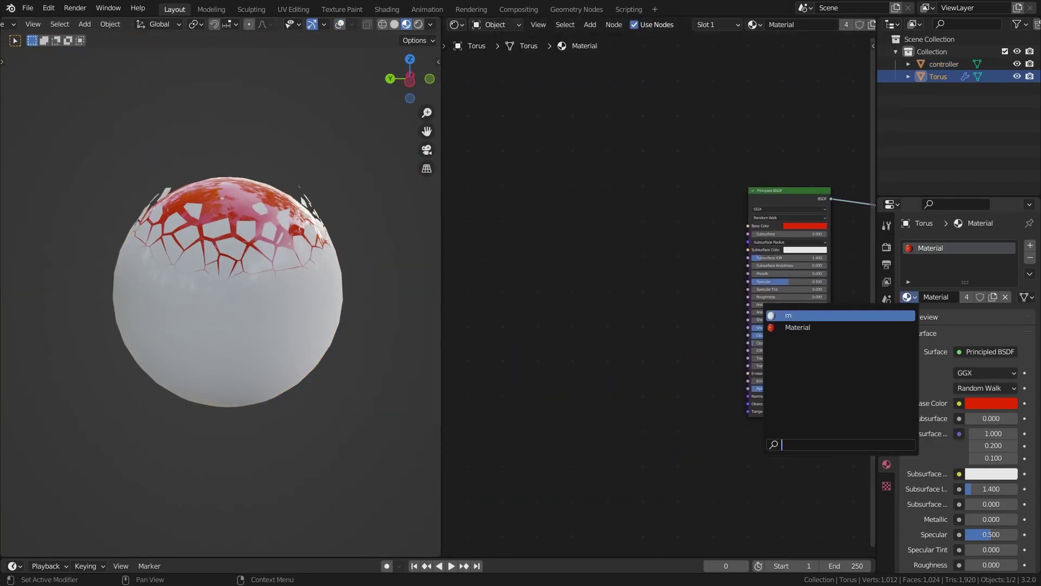
left_click(846, 315)
Step: Move the Texture Coordinate and Mapping nodes away from the Voronoi Texture to make room between them
middle_click_drag(653, 132, 597, 196, "ctrl")
middle_click_drag(510, 174, 706, 188)
middle_click_drag(653, 218, 654, 158, "ctrl")
middle_click_drag(689, 216, 686, 167)
left_click_drag(661, 169, 505, 244)
left_click_drag(605, 211, 507, 227)
Step: Insert a Mix node on the link between Mapping and the Voronoi Texture
key("shift+a")
left_click(676, 212)
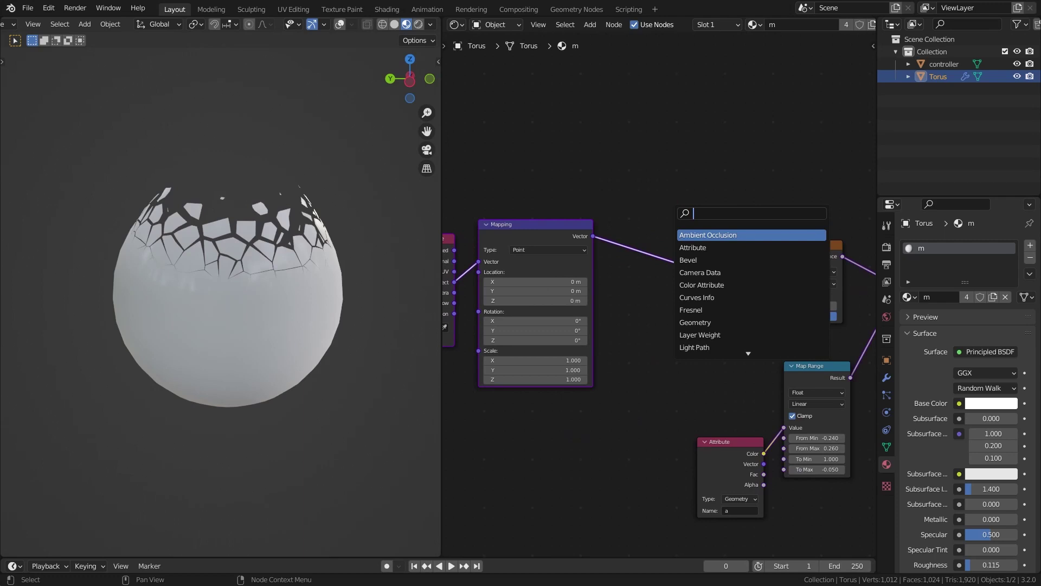
key("Return")
left_click(678, 322)
Step: Add a Noise Texture feeding the Mix node's Color2 and link the Mapping Vector into its Vector input
middle_click_drag(678, 322, 698, 263)
left_click_drag(705, 272, 520, 308)
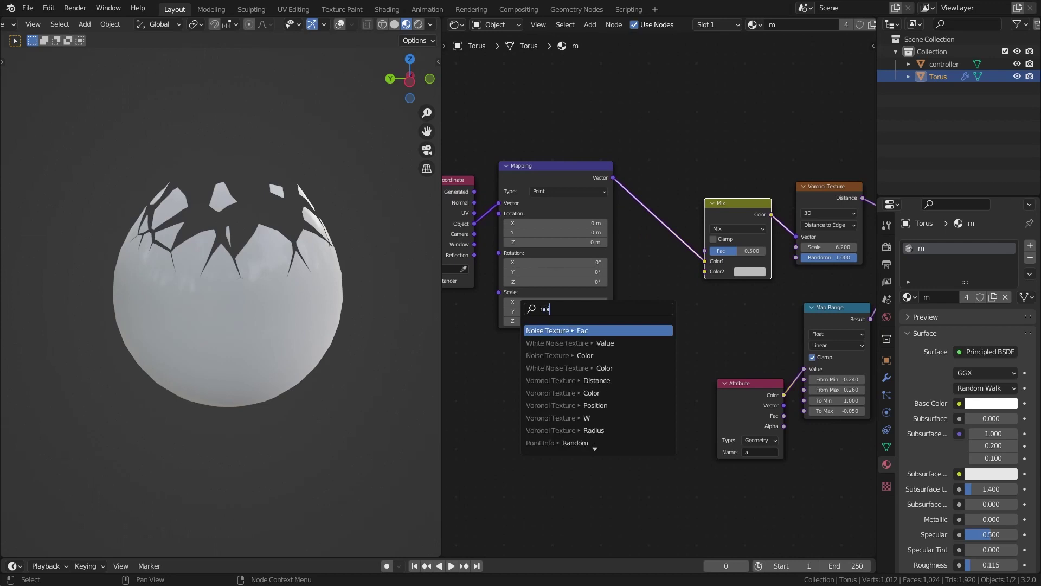
key("Return")
left_click_drag(653, 341, 653, 342)
Step: Save the file and set the Mix node's Fac to 0.125
scroll(245, 182, "up", 5)
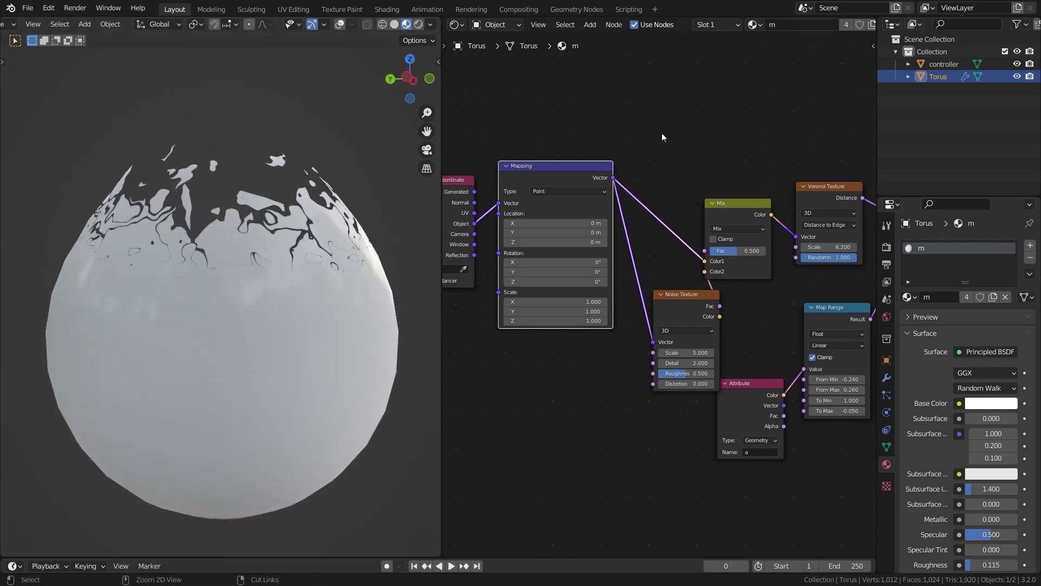
scroll(659, 293, "down", 3)
scroll(659, 292, "up", 2)
key("ctrl+s")
left_click_drag(719, 260, 701, 264)
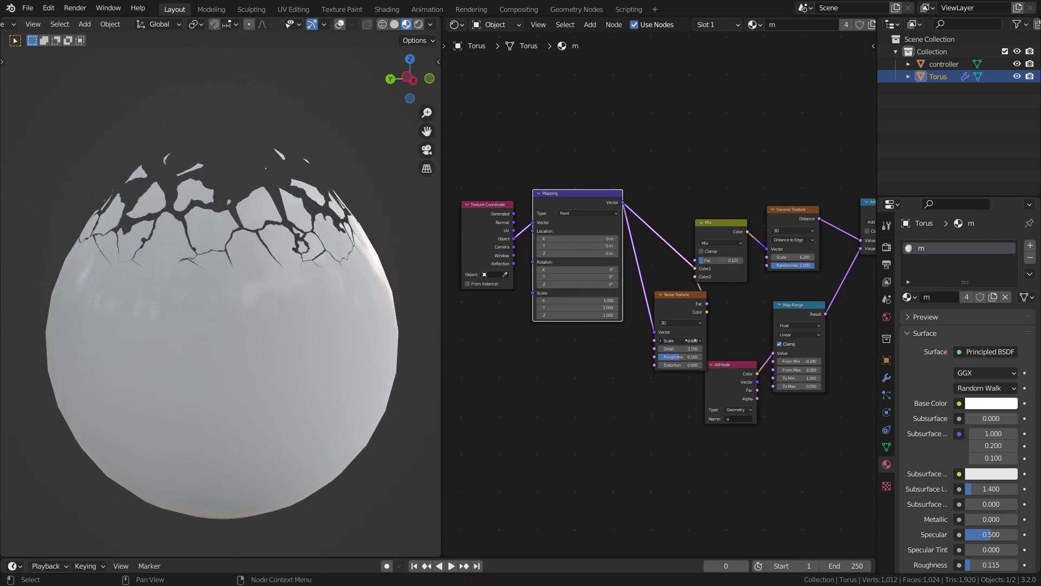
Step: Switch the viewport to Rendered shading and examine the irregular cracks on the sphere
scroll(220, 272, "down", 2)
mouse_move(219, 272)
middle_mouse_down()
mouse_move(146, 217)
mouse_move(153, 236)
middle_mouse_up()
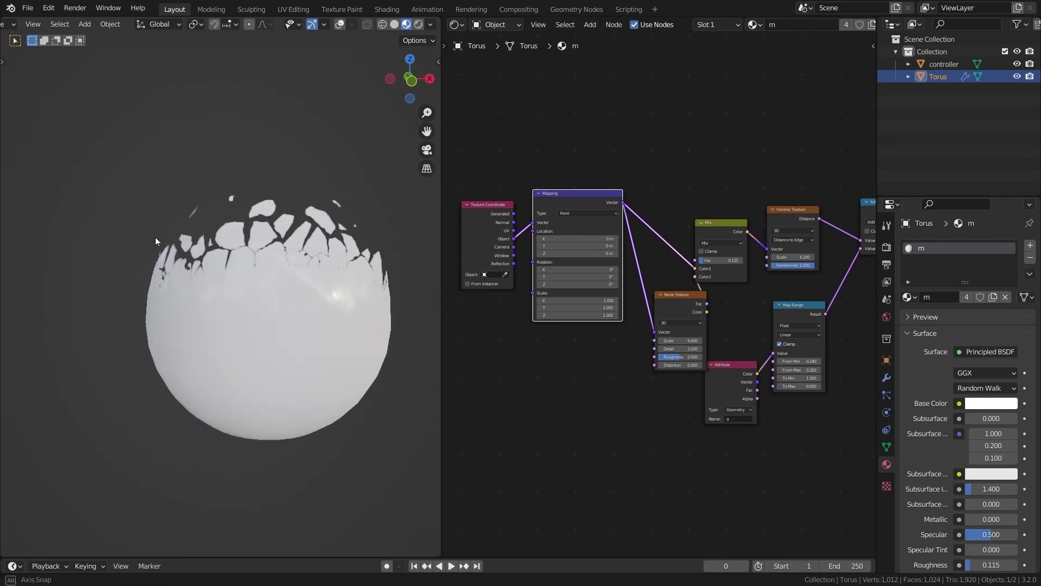
left_click(417, 24)
middle_click_drag(323, 93, 304, 125)
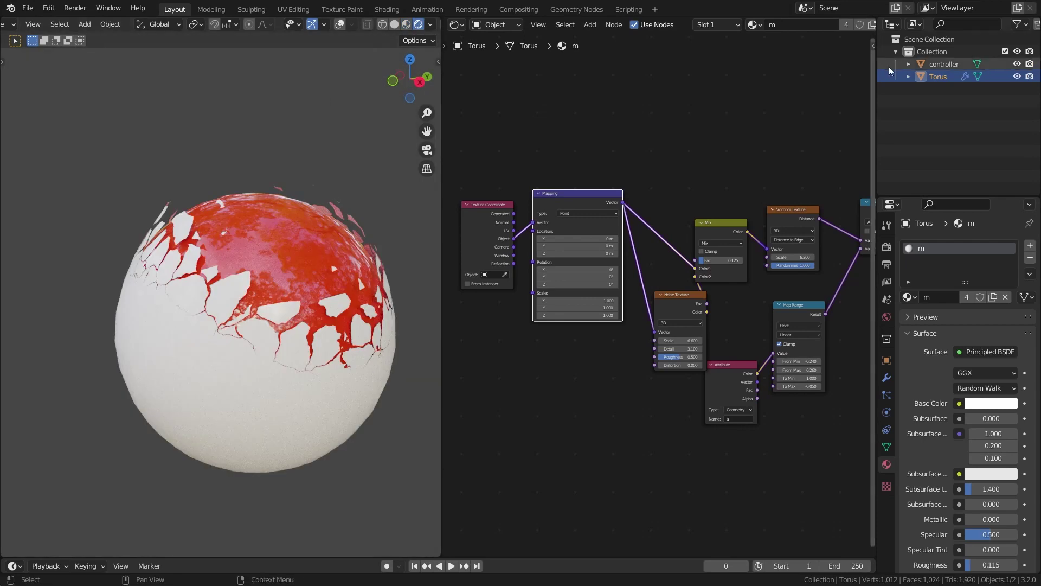
Step: Select the controller and move it to shift the peeled area on the sphere
left_click(934, 65)
middle_click_drag(216, 255, 242, 202)
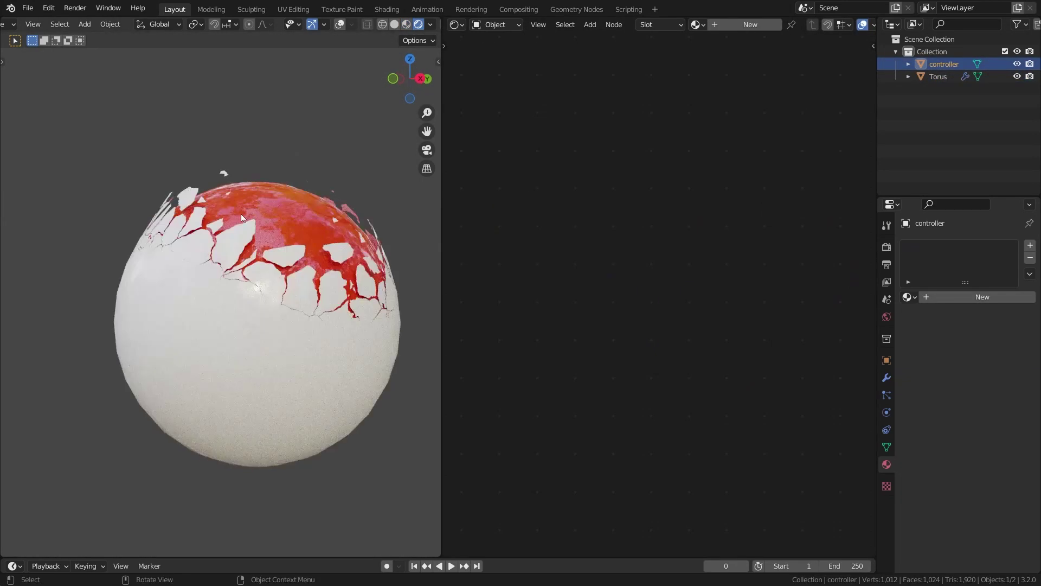
key("g")
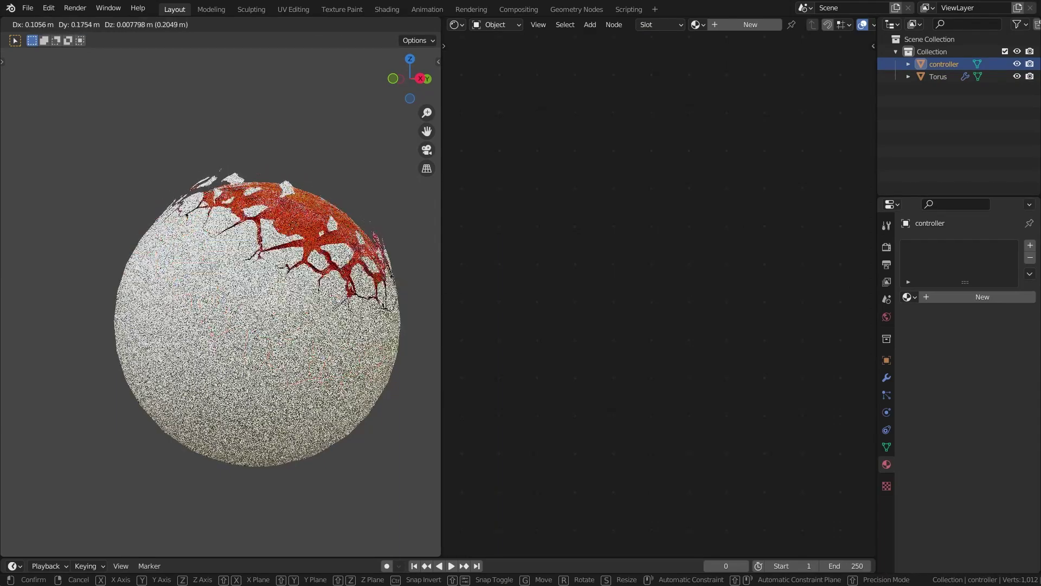
left_click(237, 307)
Step: Reposition the controller around the sphere, ending with a move of about -0.22 m in X, -0.10 m in Y and 0.87 m in Z
middle_click_drag(235, 293, 339, 290)
key("g")
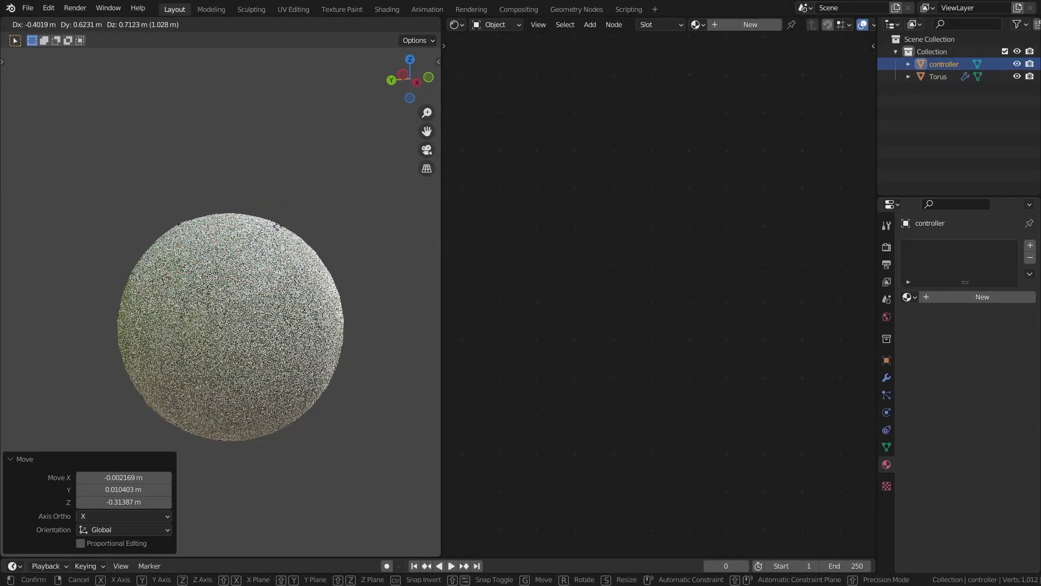
left_click(291, 257)
middle_click_drag(290, 257, 236, 133)
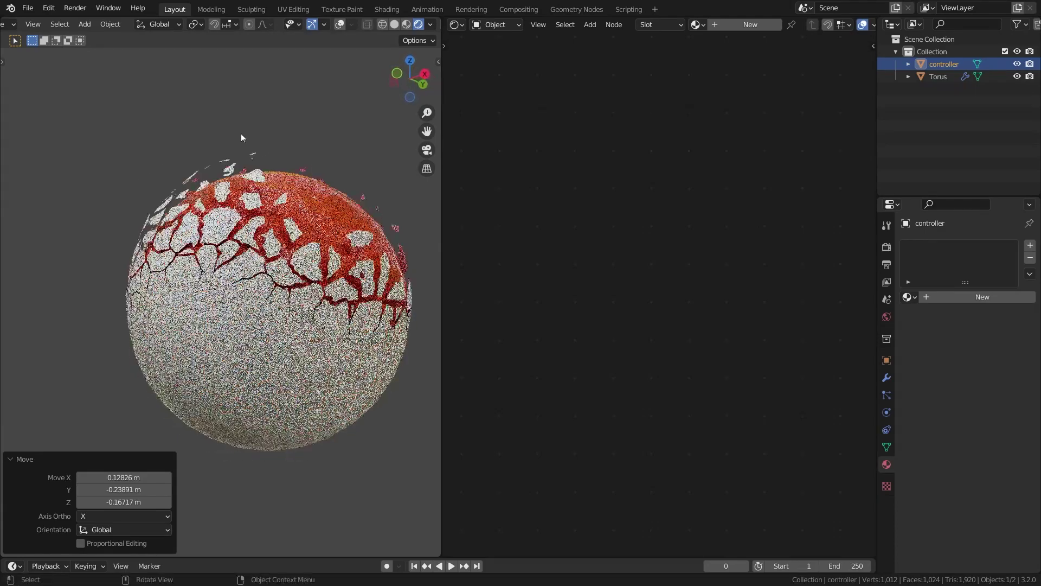
key("g")
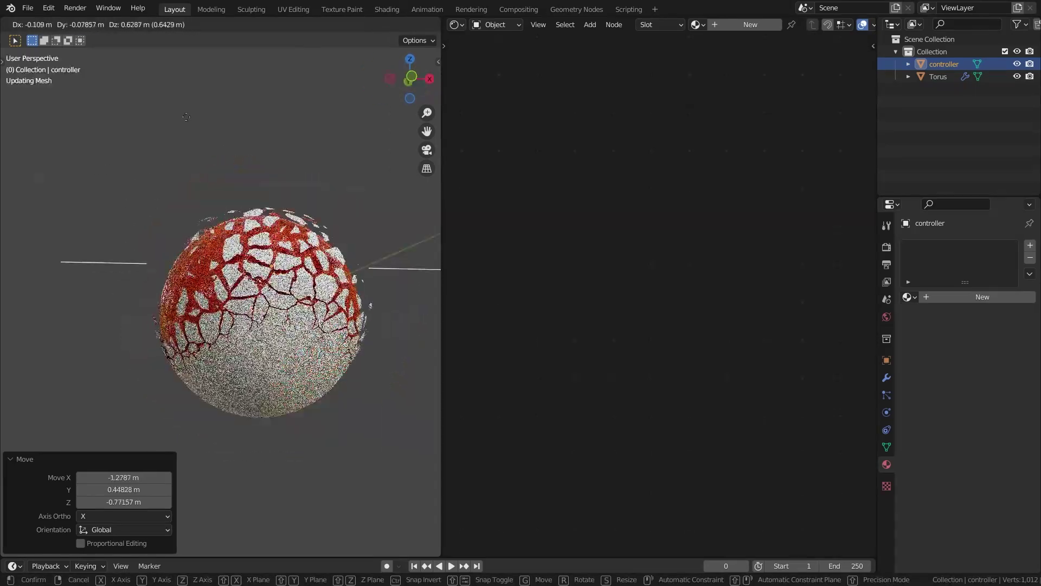
left_click(181, 99)
middle_click_drag(181, 99, 218, 146)
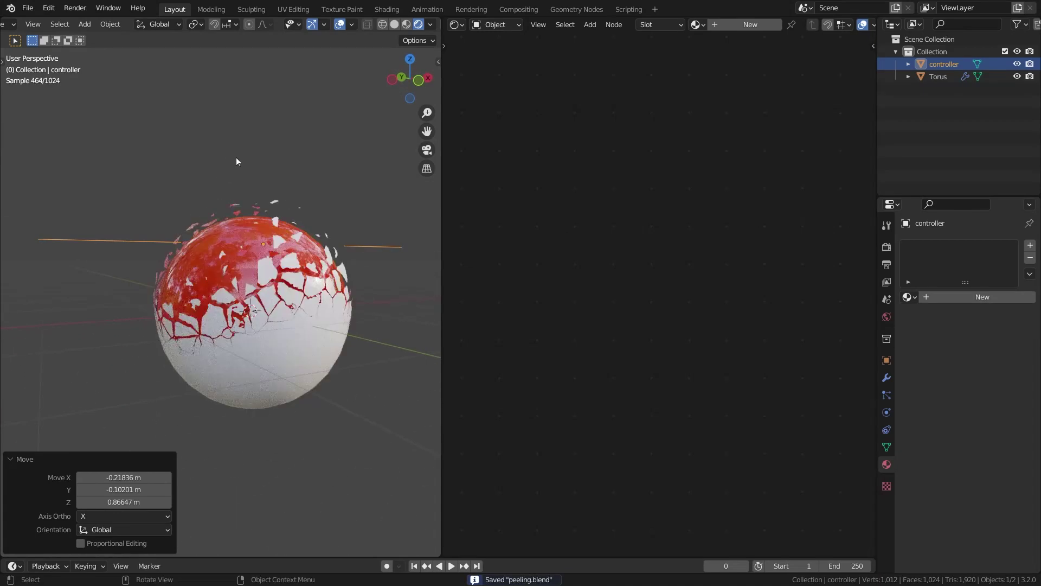